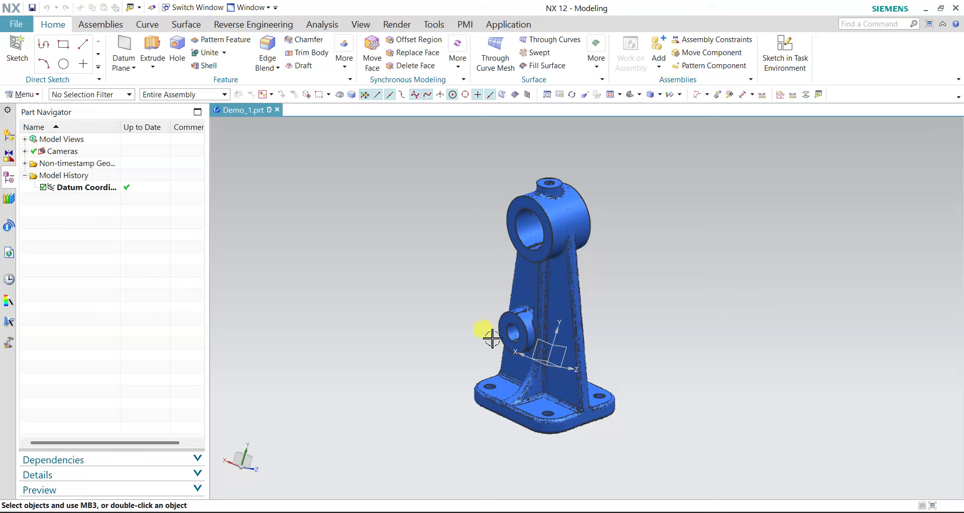
pyautogui.scroll(2, 590, 333)
pyautogui.scroll(2, 588, 334)
pyautogui.scroll(2, 603, 317)
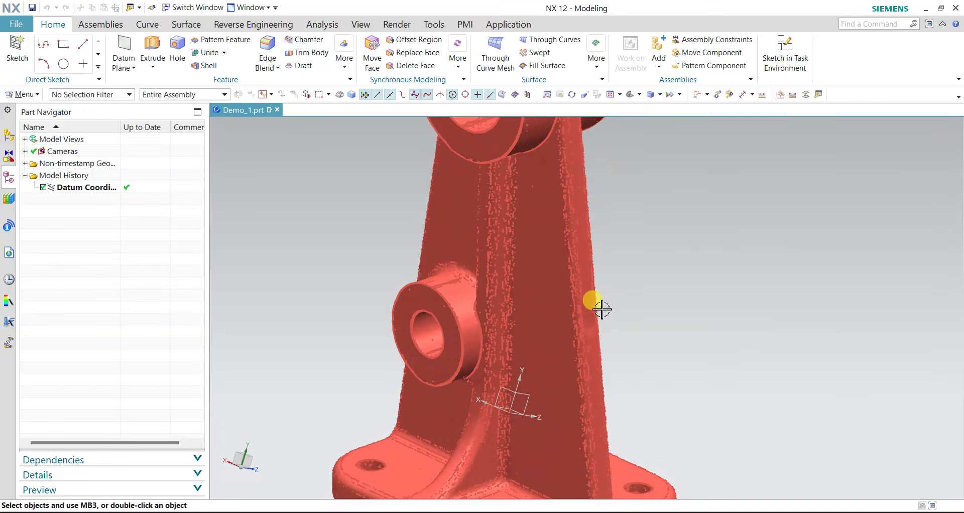
pyautogui.scroll(2, 623, 333)
pyautogui.scroll(2, 603, 346)
pyautogui.scroll(2, 618, 347)
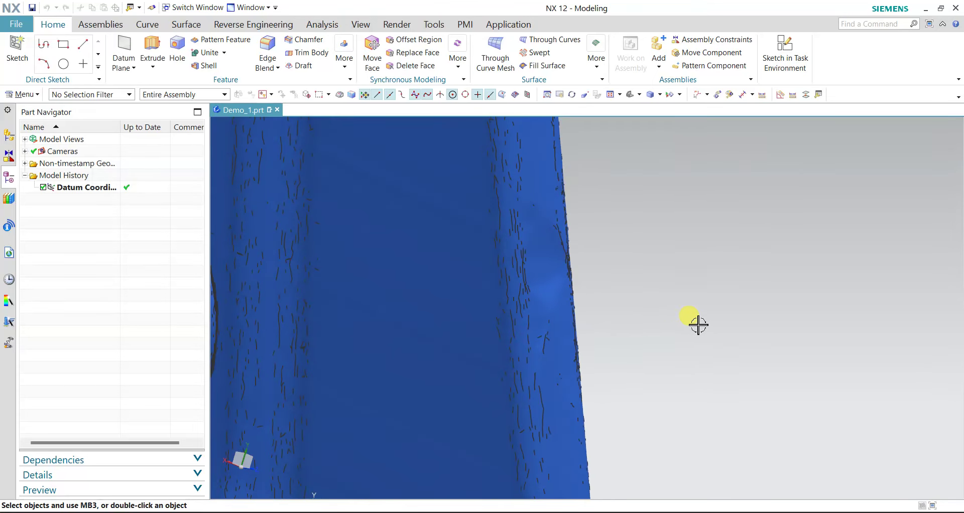
pyautogui.scroll(-2, 712, 327)
pyautogui.scroll(-1, 710, 324)
pyautogui.scroll(-2, 723, 331)
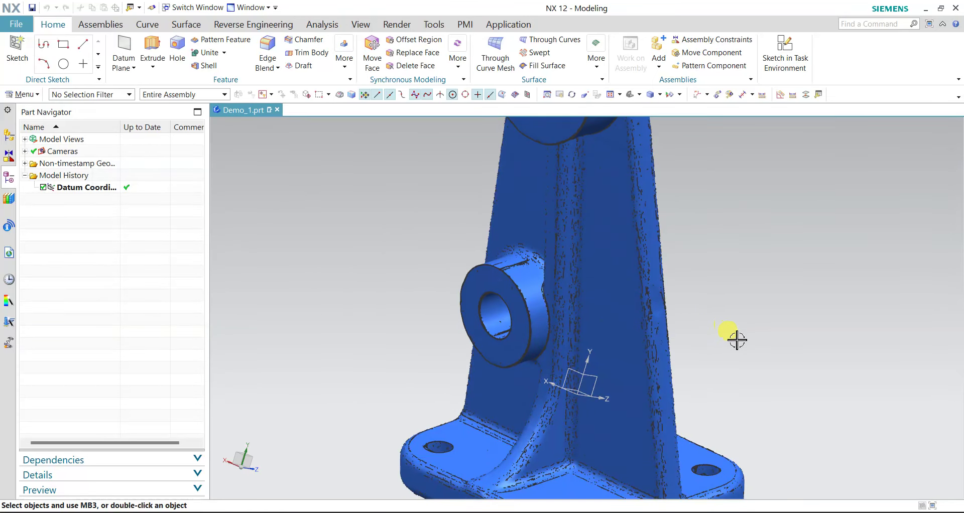
pyautogui.scroll(-1, 737, 338)
pyautogui.moveTo(737, 339)
pyautogui.mouseDown(button='middle')
pyautogui.moveTo(746, 258)
pyautogui.moveTo(739, 266)
pyautogui.moveTo(704, 218)
pyautogui.mouseUp(button='middle')
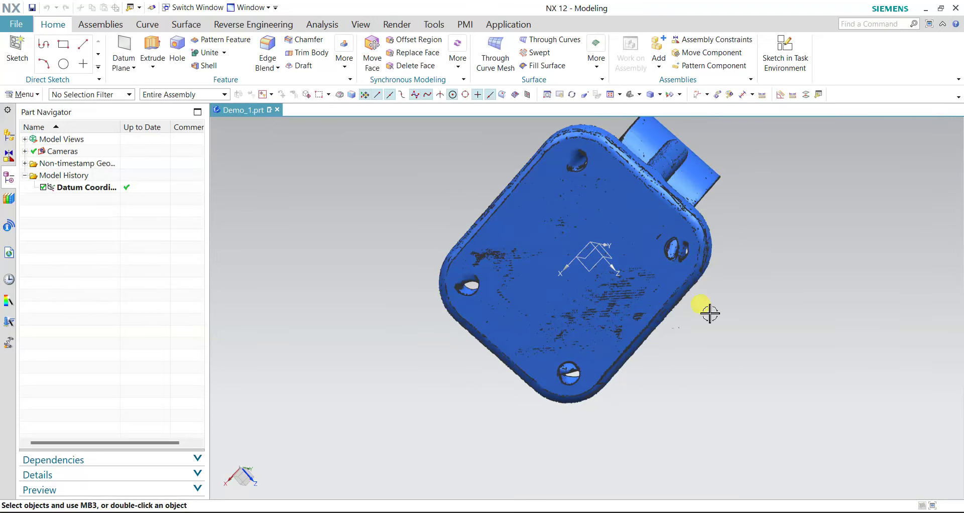
pyautogui.moveTo(762, 265)
pyautogui.mouseDown(button='middle')
pyautogui.moveTo(779, 351)
pyautogui.moveTo(768, 346)
pyautogui.moveTo(778, 313)
pyautogui.moveTo(641, 316)
pyautogui.moveTo(649, 288)
pyautogui.moveTo(671, 279)
pyautogui.moveTo(669, 288)
pyautogui.moveTo(645, 276)
pyautogui.moveTo(662, 280)
pyautogui.mouseUp(button='middle')
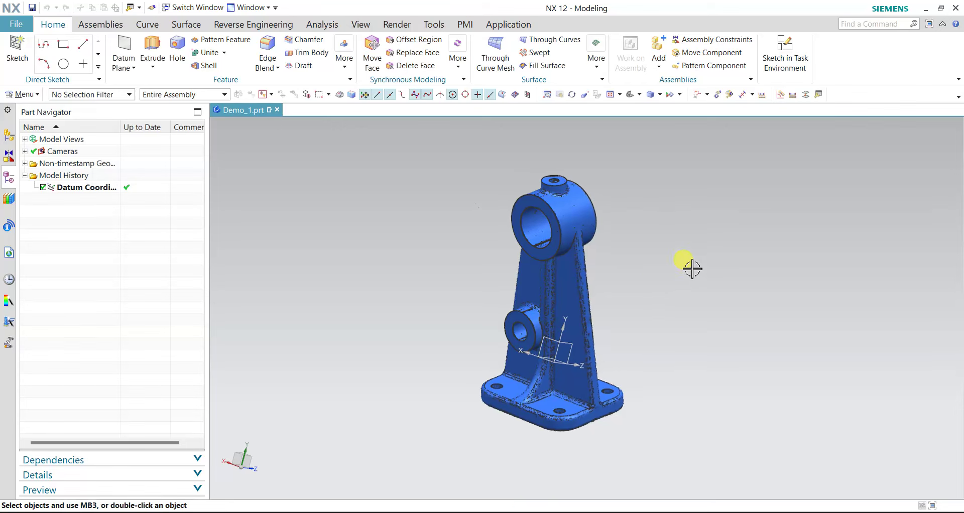
# Step: Set the viewport background to plain black for both shaded and wireframe views
pyautogui.click(818, 95)
pyautogui.moveTo(243, 7)
pyautogui.mouseDown()
pyautogui.moveTo(353, 123)
pyautogui.moveTo(302, 47)
pyautogui.mouseUp()
pyautogui.click(107, 84)
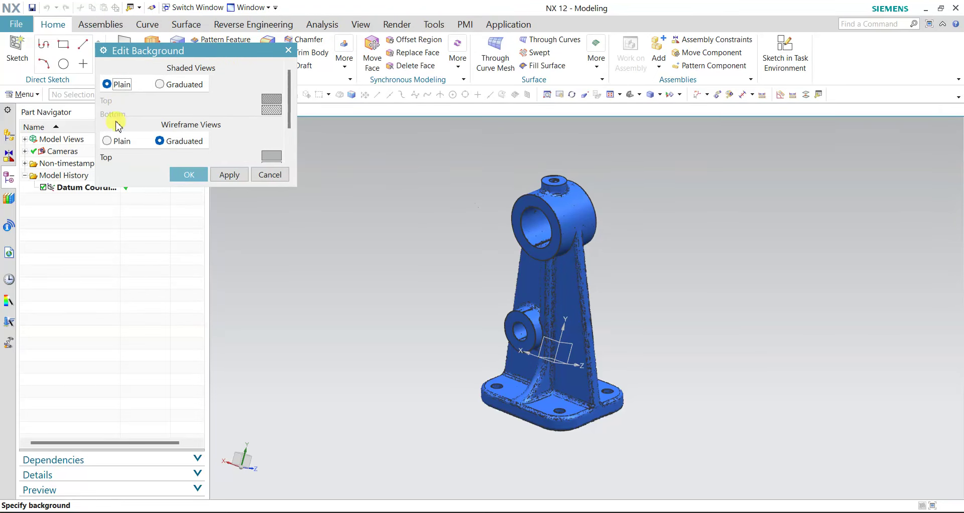
pyautogui.click(107, 141)
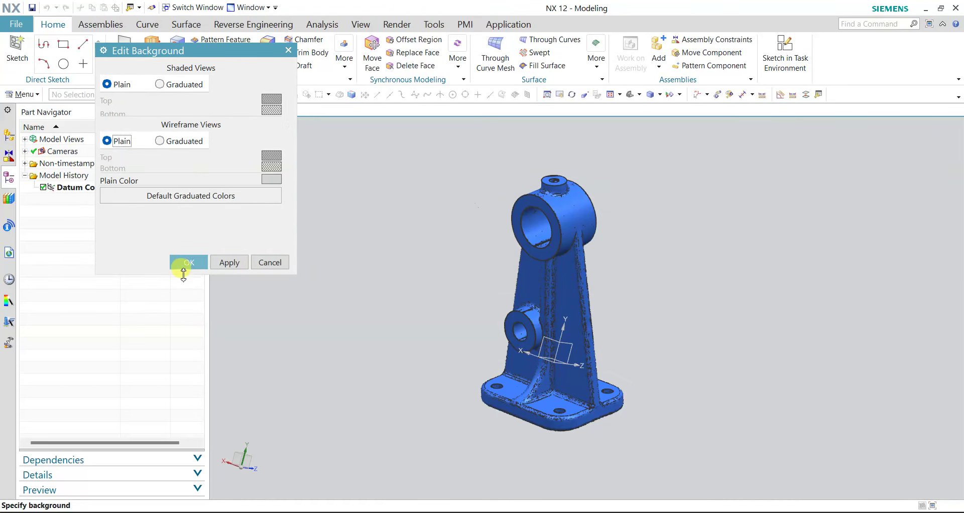
pyautogui.click(271, 179)
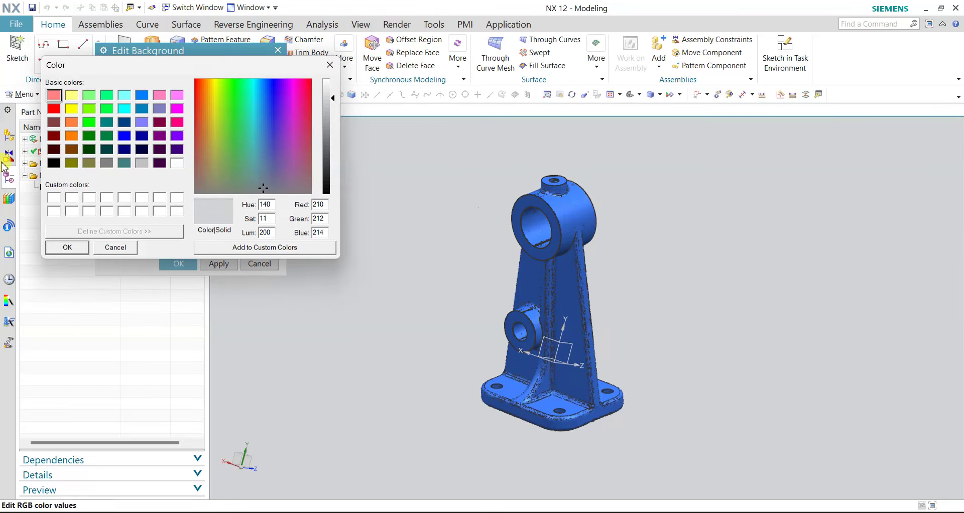
pyautogui.click(54, 164)
pyautogui.click(68, 247)
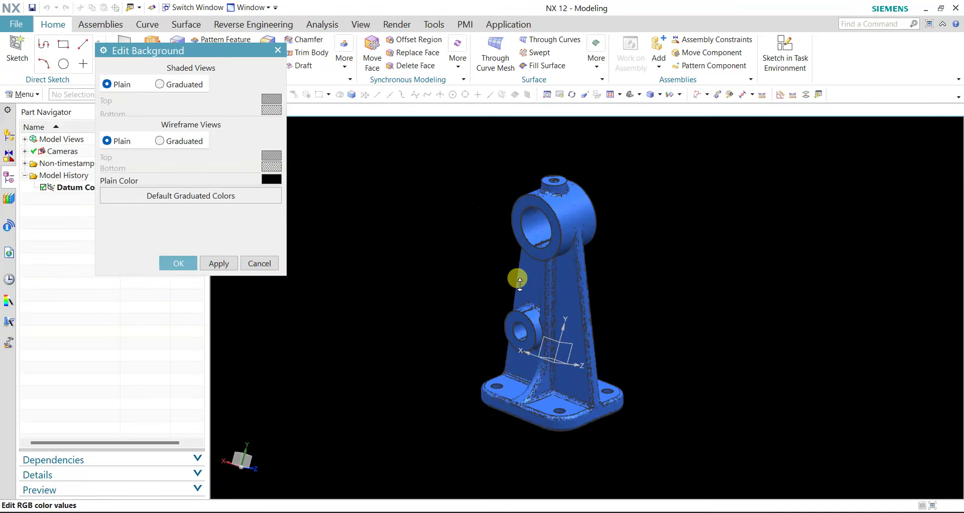
pyautogui.click(180, 261)
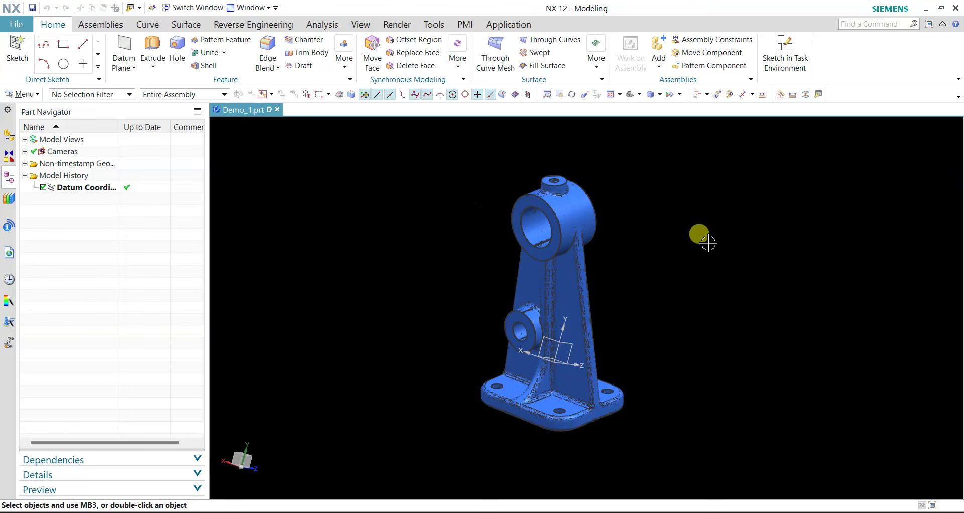
# Step: Recolour the scanned bracket facet body brown through Edit Object Display (Ctrl+J)
pyautogui.hotkey('ctrl', 'j')
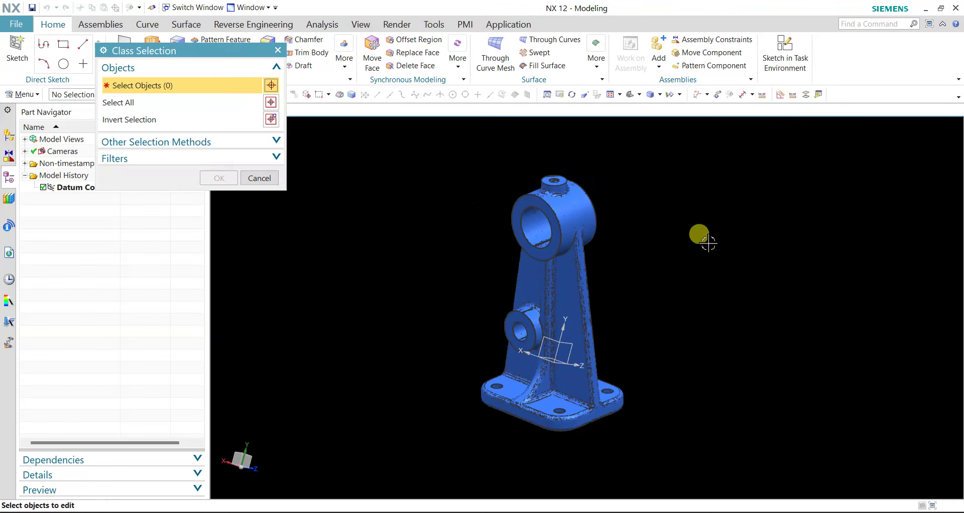
pyautogui.click(565, 217)
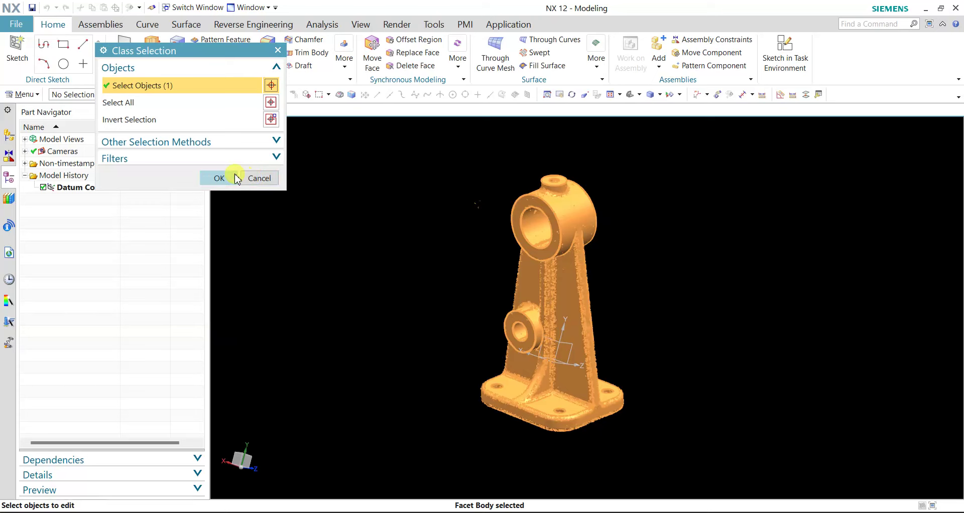
pyautogui.click(224, 181)
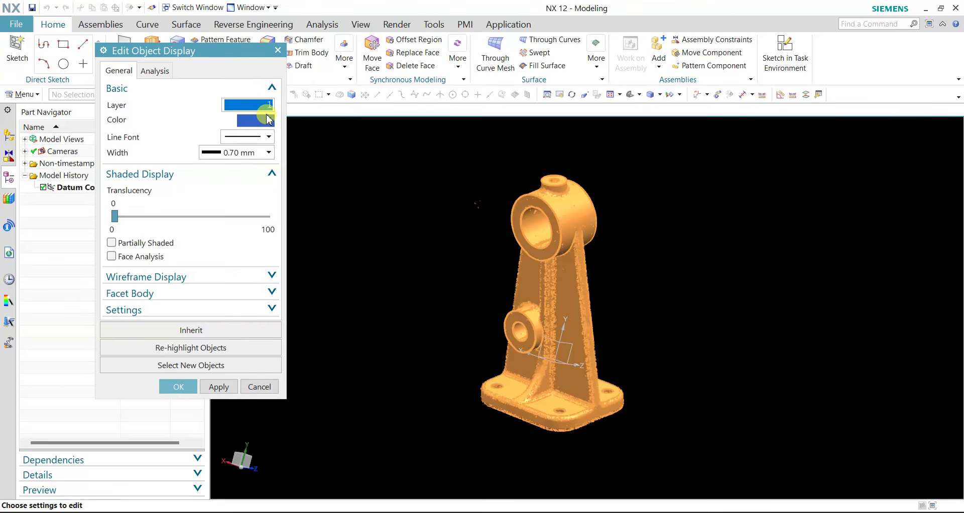
pyautogui.click(260, 122)
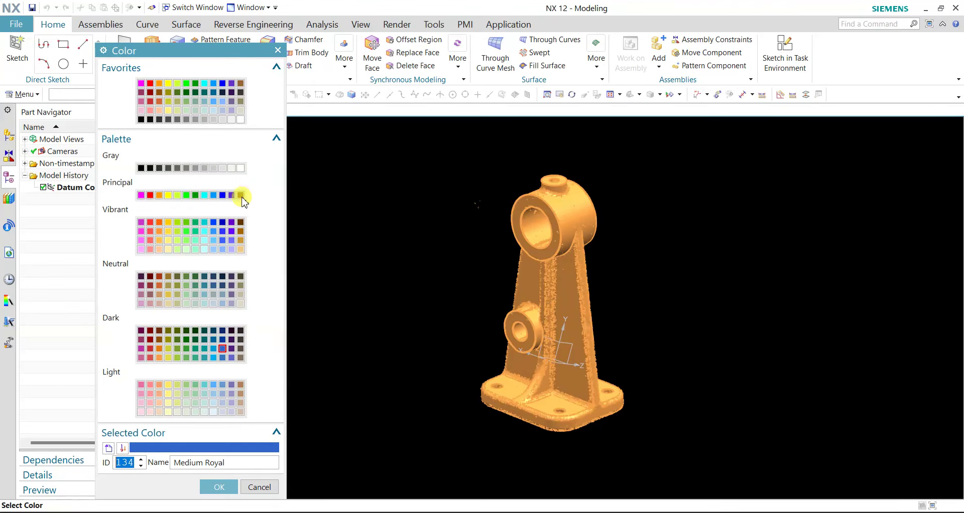
pyautogui.click(241, 196)
pyautogui.click(219, 487)
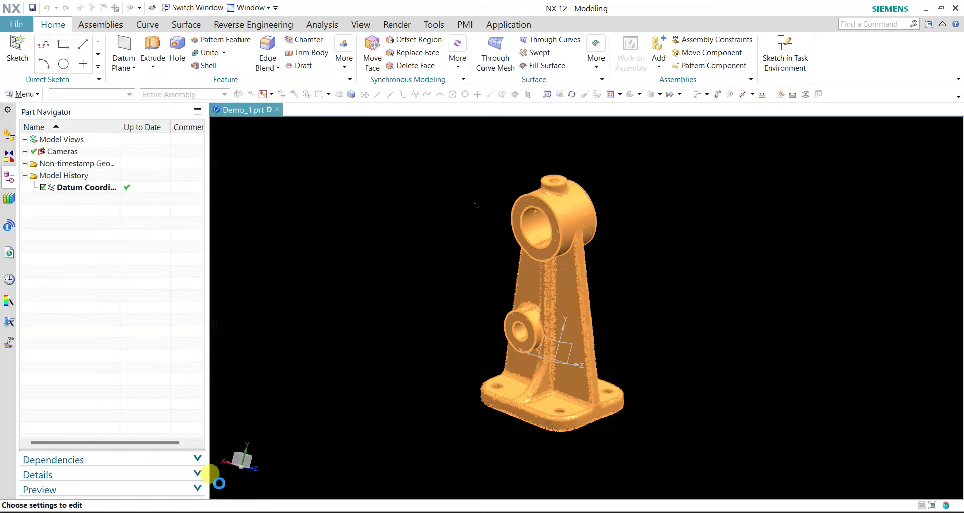
pyautogui.click(178, 387)
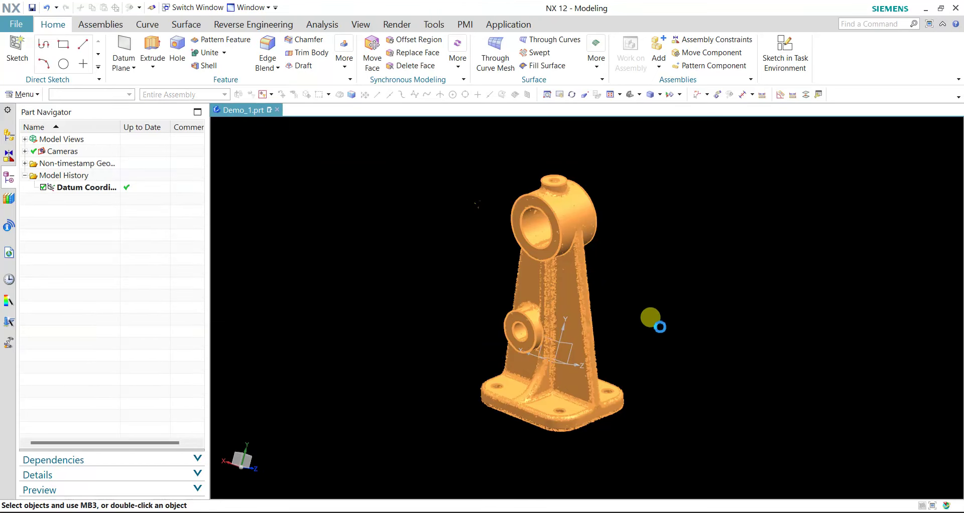
pyautogui.moveTo(704, 301); pyautogui.dragTo(681, 308, button='middle')
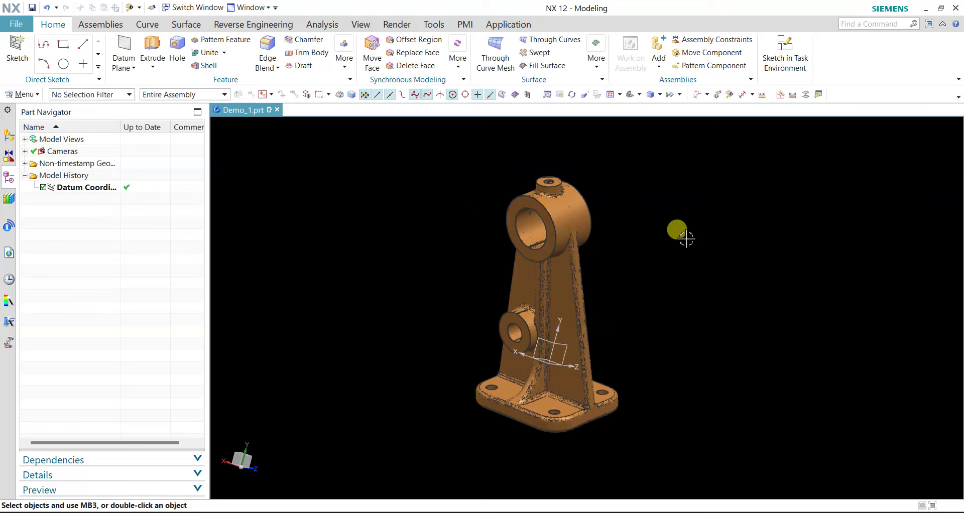
# Step: Enable Show Crosshairs in the Selection Preferences (Ctrl+Shift+T)
pyautogui.hotkey('ctrl', 'shift', 't')
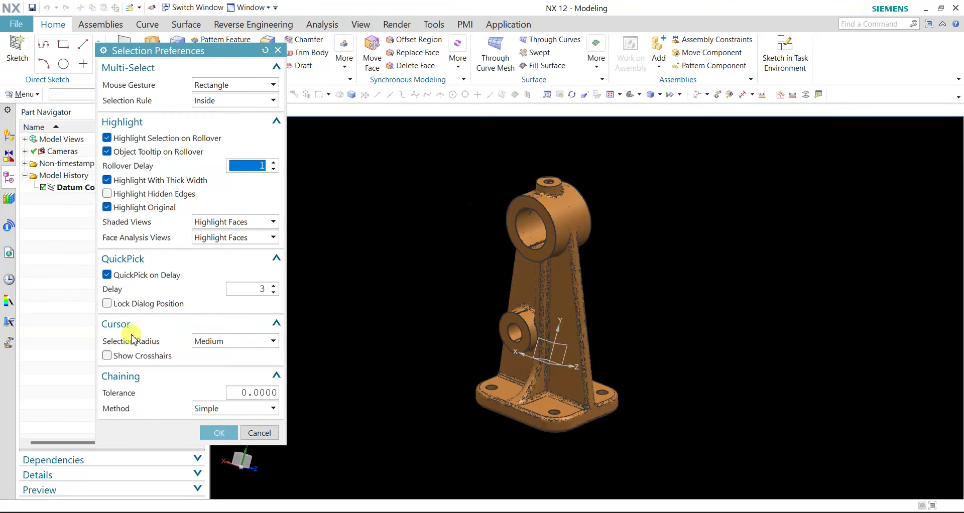
pyautogui.click(106, 357)
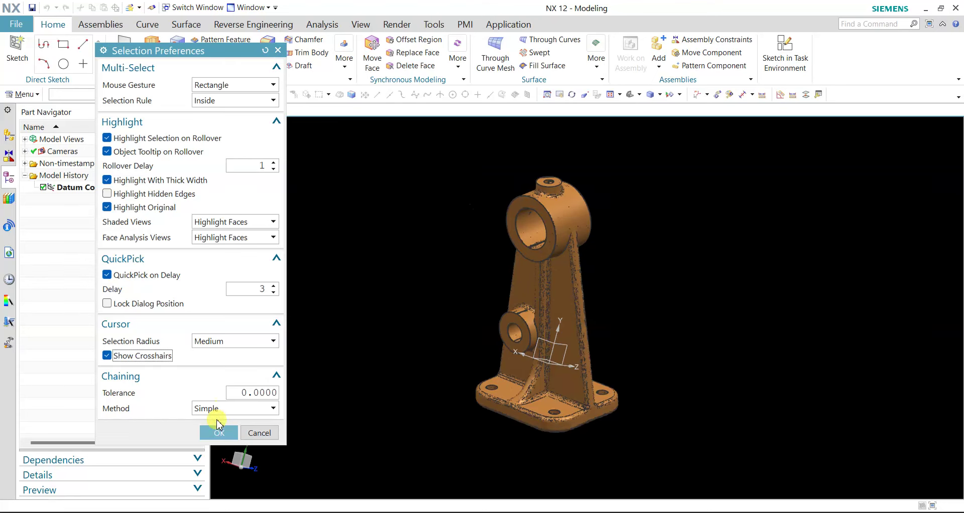
pyautogui.click(221, 432)
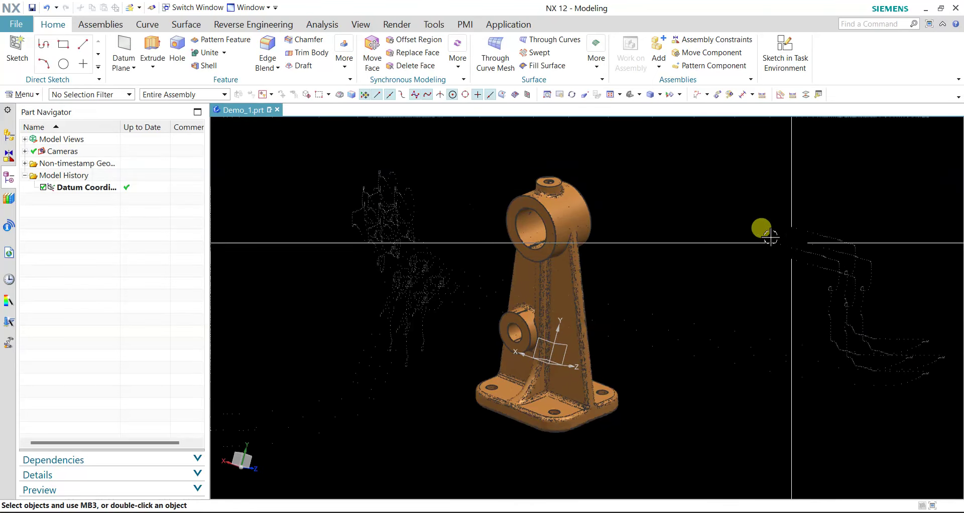
pyautogui.rightClick(702, 225)
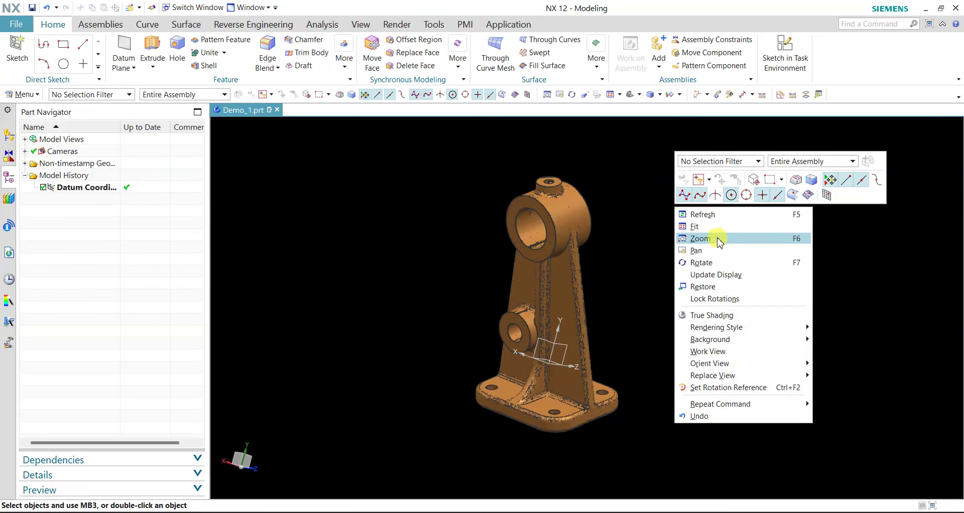
pyautogui.click(723, 215)
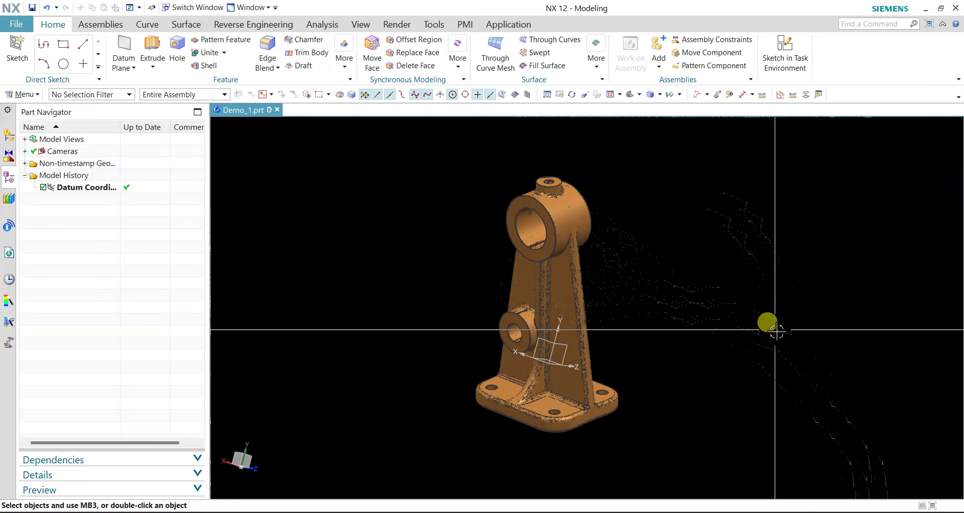
pyautogui.click(776, 331)
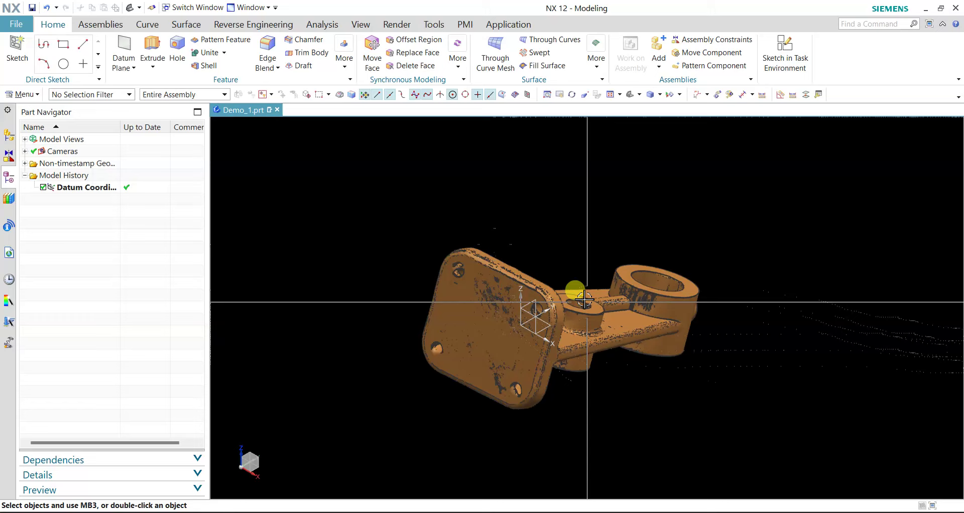
pyautogui.click(575, 287)
pyautogui.press('Escape')
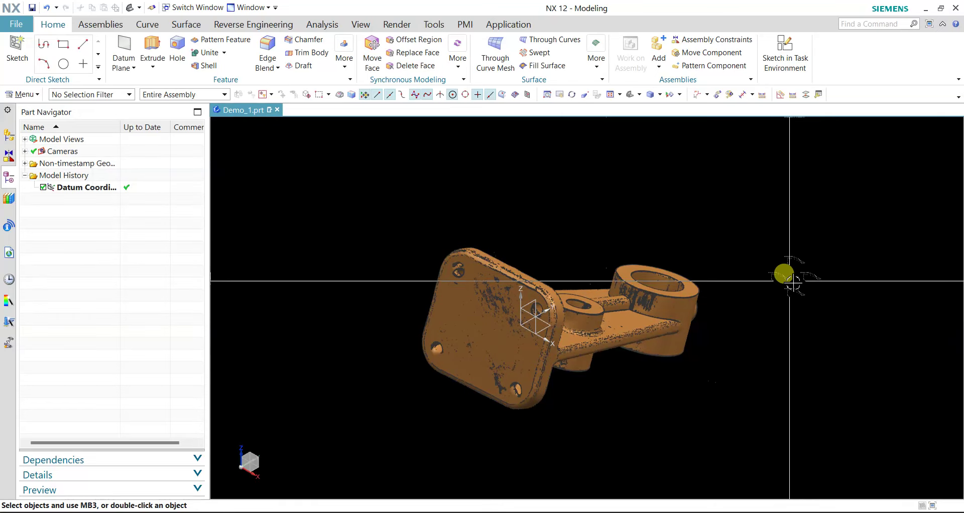
pyautogui.moveTo(748, 231)
pyautogui.mouseDown(button='middle')
pyautogui.moveTo(705, 308)
pyautogui.moveTo(649, 256)
pyautogui.moveTo(562, 278)
pyautogui.moveTo(560, 268)
pyautogui.moveTo(561, 283)
pyautogui.moveTo(555, 270)
pyautogui.mouseUp(button='middle')
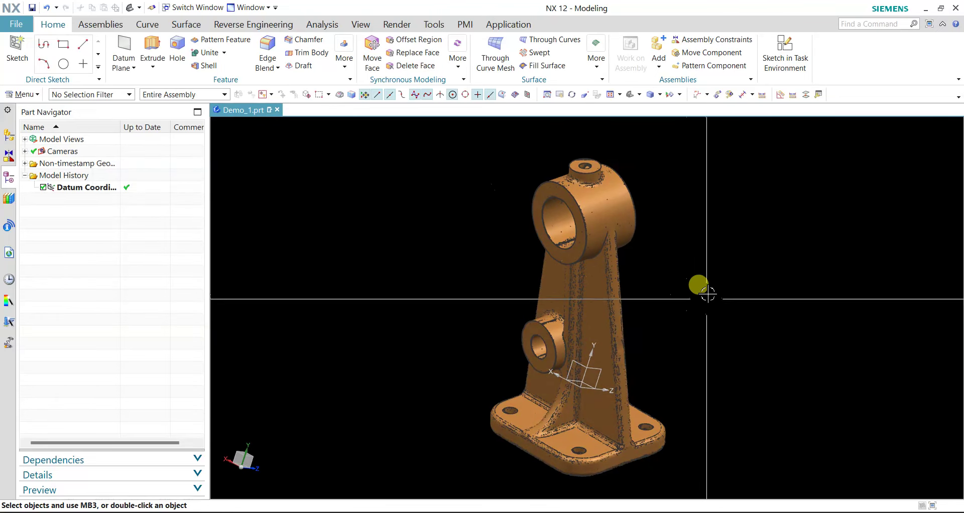
pyautogui.moveTo(699, 286)
pyautogui.mouseDown(button='middle')
pyautogui.moveTo(630, 199)
pyautogui.moveTo(585, 279)
pyautogui.moveTo(693, 273)
pyautogui.moveTo(687, 303)
pyautogui.mouseUp(button='middle')
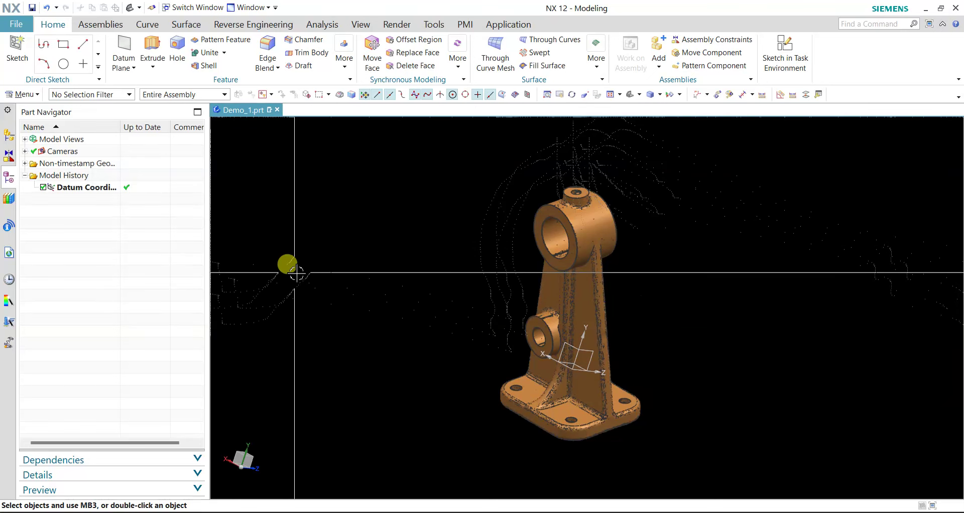
pyautogui.rightClick(297, 271)
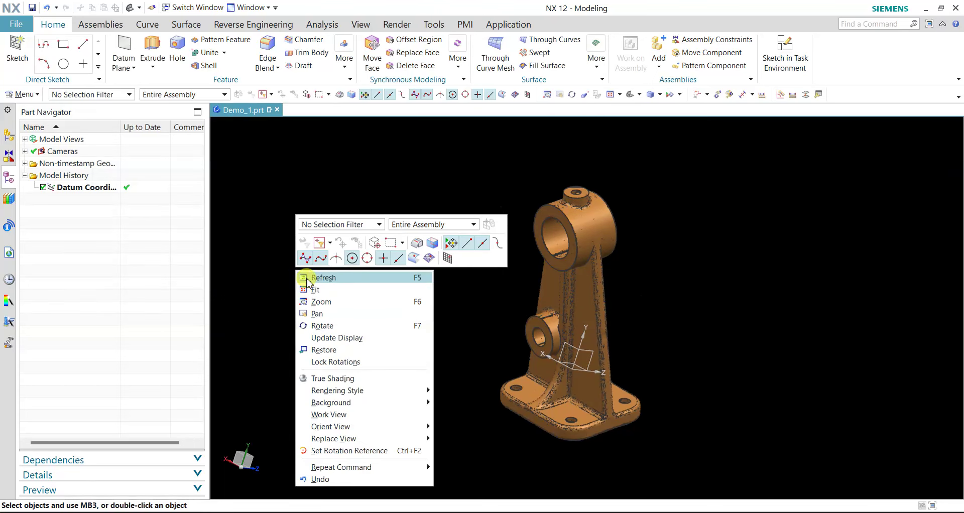
pyautogui.click(311, 280)
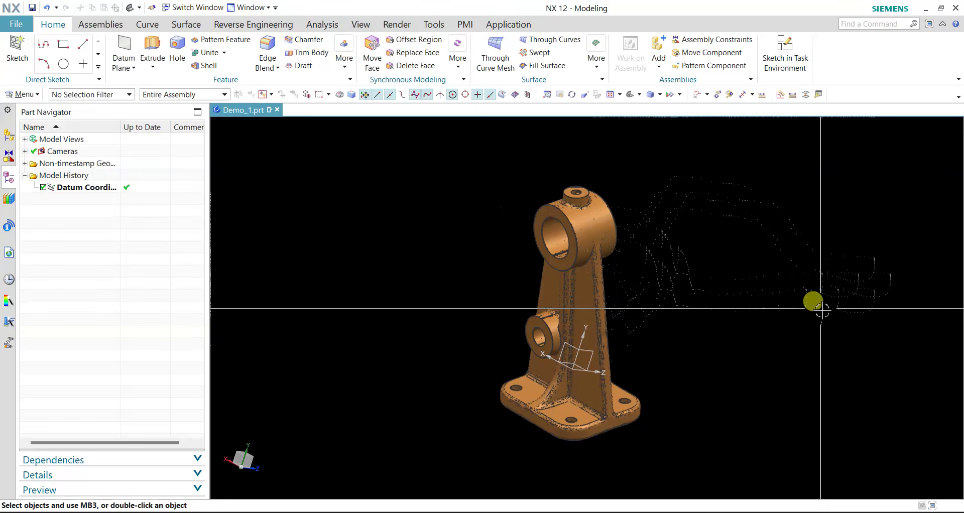
# Step: Zoom and pan so the whole scanned bracket fits in the viewport
pyautogui.scroll(3, 592, 154)
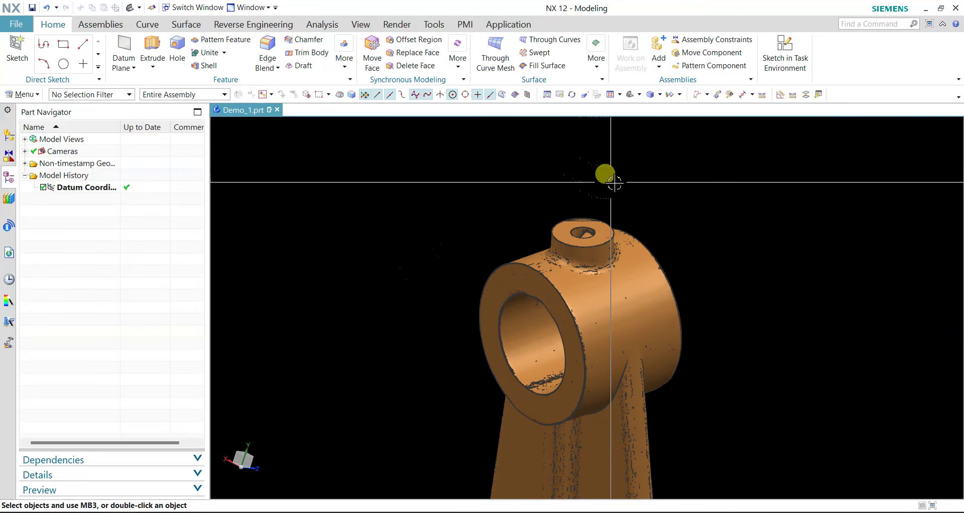
pyautogui.scroll(-3, 553, 231)
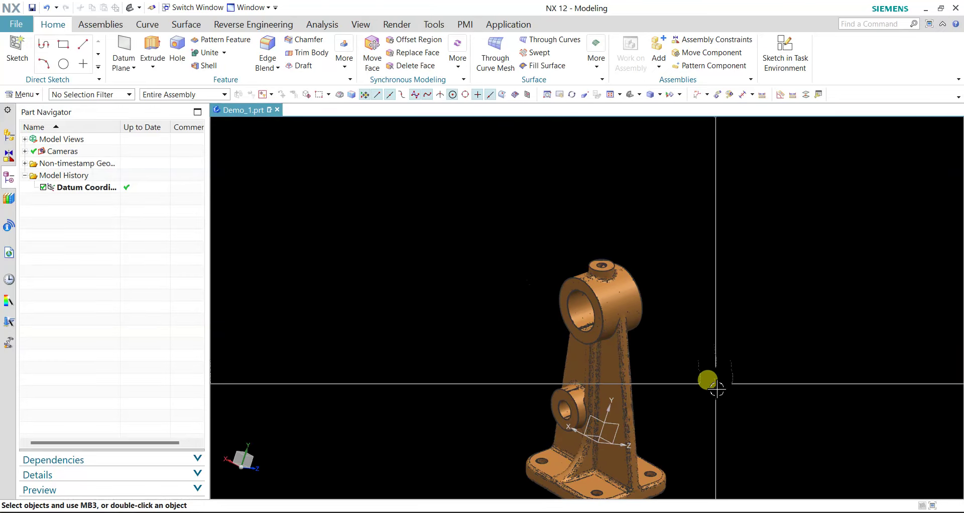
pyautogui.keyDown('shift'); pyautogui.moveTo(704, 360); pyautogui.dragTo(676, 281, button='middle'); pyautogui.keyUp('shift')
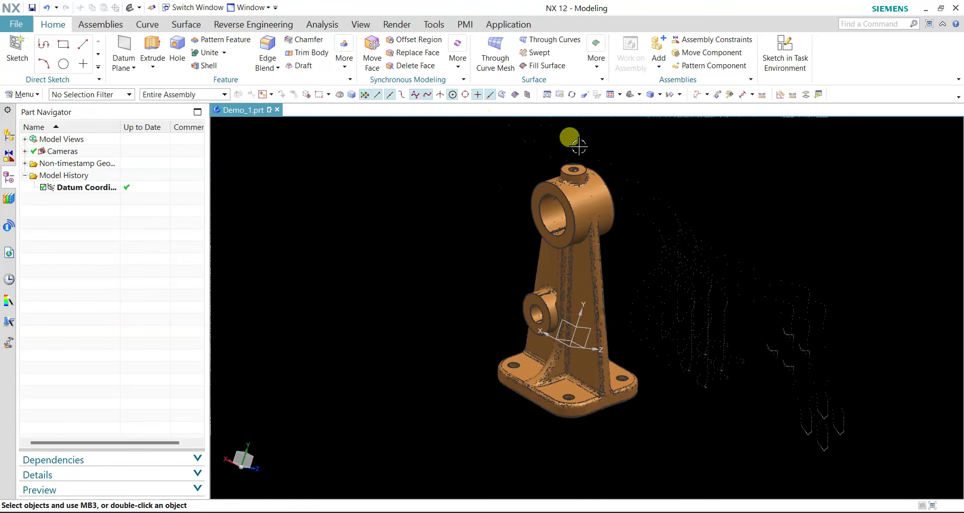
pyautogui.scroll(1, 578, 148)
pyautogui.scroll(1, 562, 158)
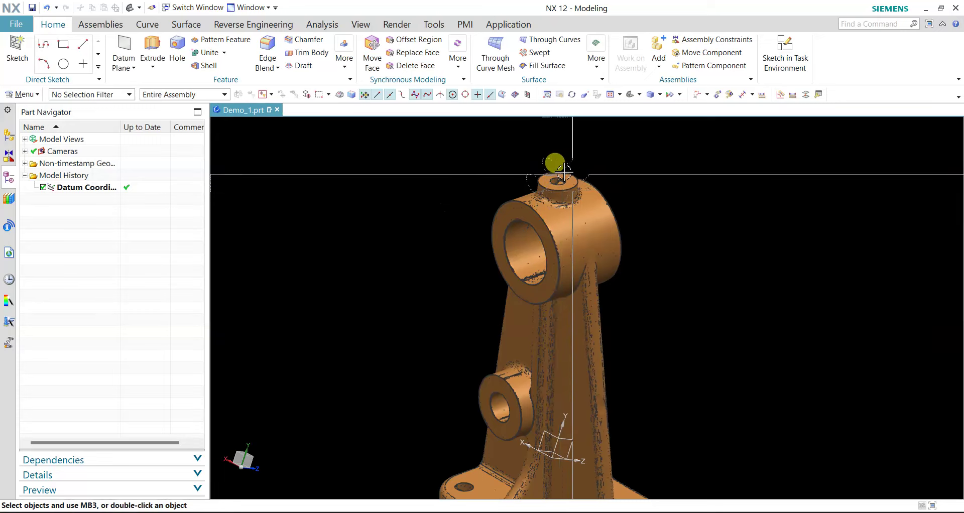
pyautogui.scroll(-2, 547, 175)
pyautogui.scroll(-1, 658, 251)
pyautogui.scroll(1, 667, 317)
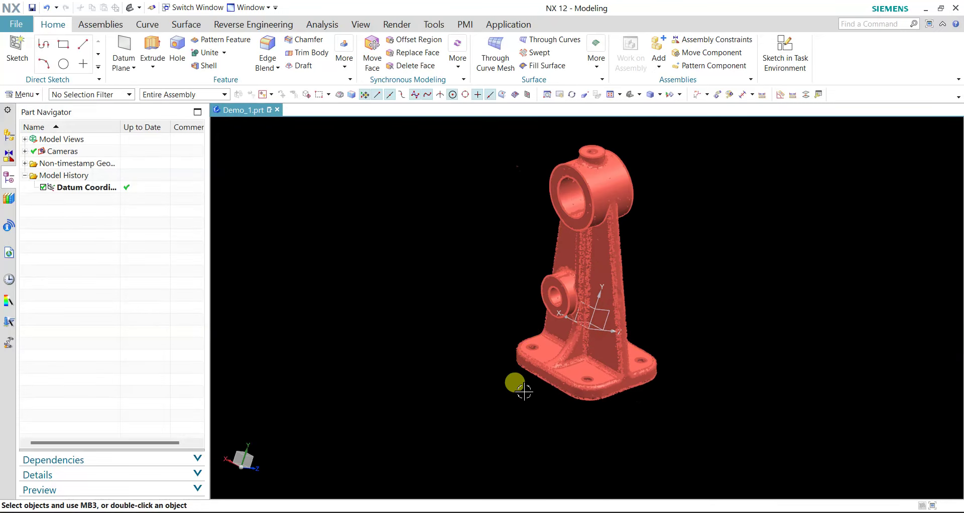
# Step: Orbit the bracket to show the base plate underside and centre it
pyautogui.moveTo(523, 400); pyautogui.dragTo(592, 291, button='middle')
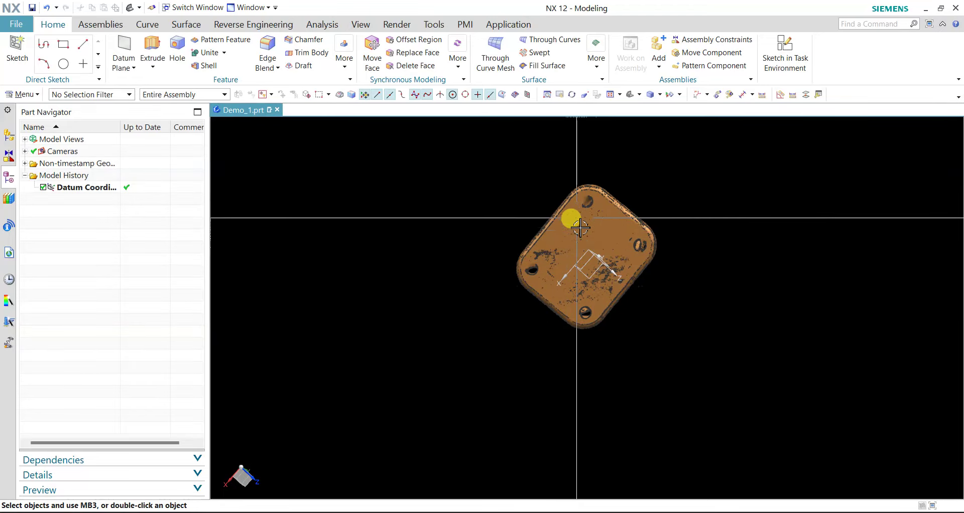
pyautogui.moveTo(701, 202); pyautogui.dragTo(705, 226, button='middle')
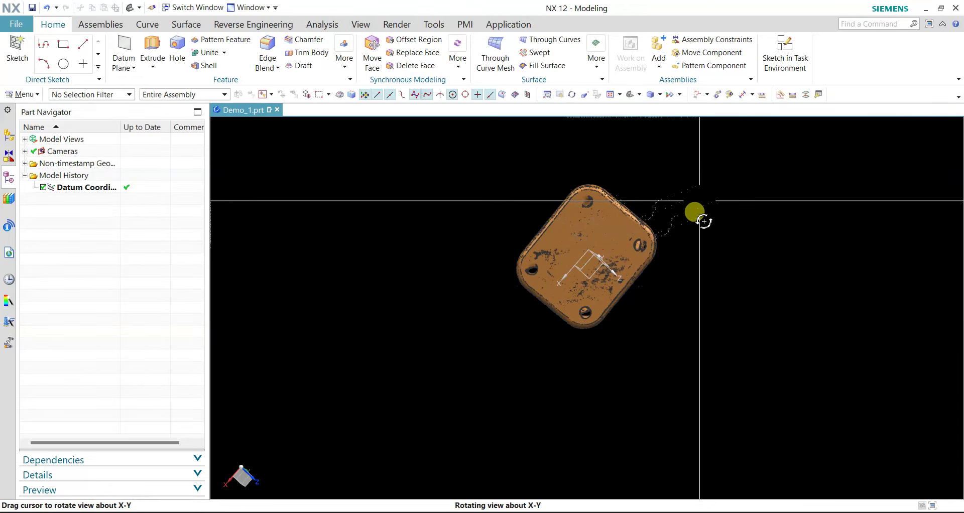
pyautogui.scroll(1, 559, 291)
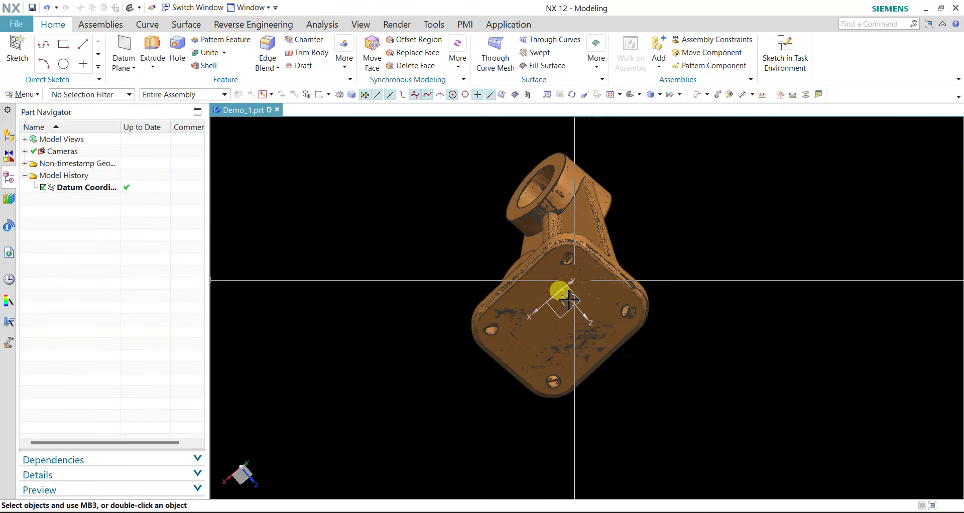
pyautogui.scroll(2, 560, 291)
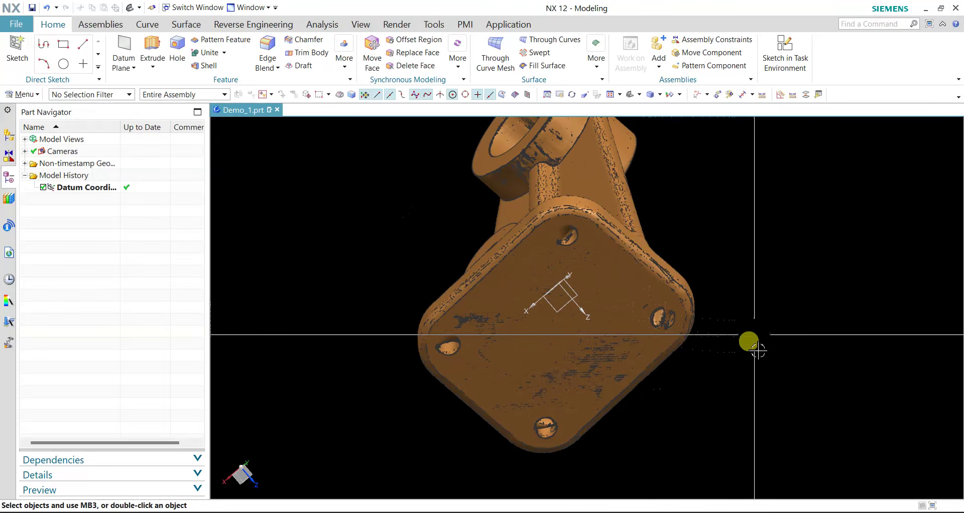
pyautogui.scroll(-2, 746, 349)
pyautogui.moveTo(758, 340)
pyautogui.keyDown('shift'); pyautogui.mouseDown(button='middle')
pyautogui.moveTo(756, 374)
pyautogui.moveTo(748, 370)
pyautogui.mouseUp(button='middle'); pyautogui.keyUp('shift')
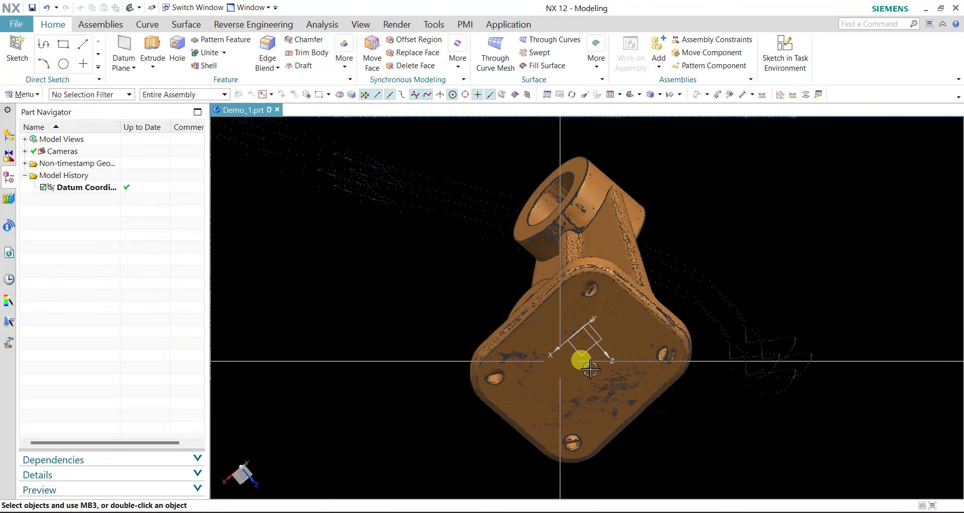
# Step: Create an Inferred datum plane through three points picked on the bracket's base face
pyautogui.click(133, 51)
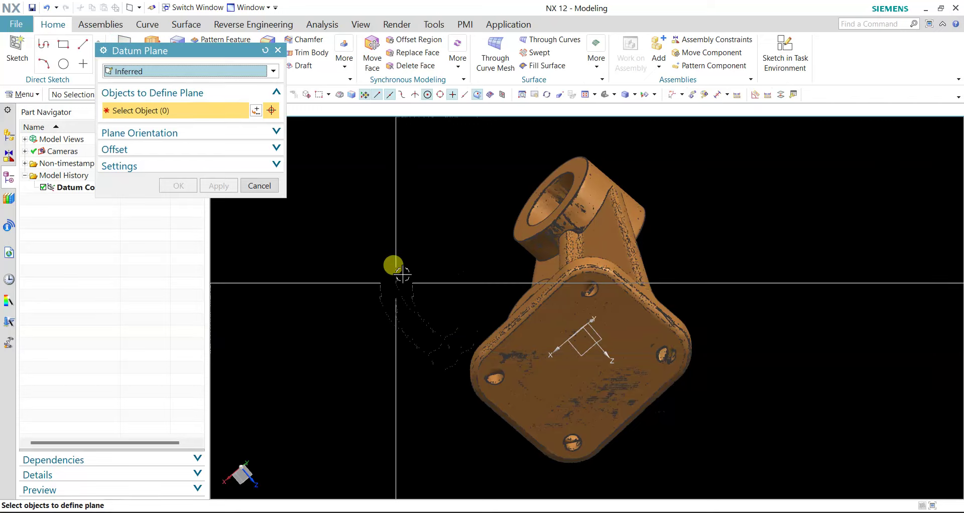
pyautogui.click(478, 98)
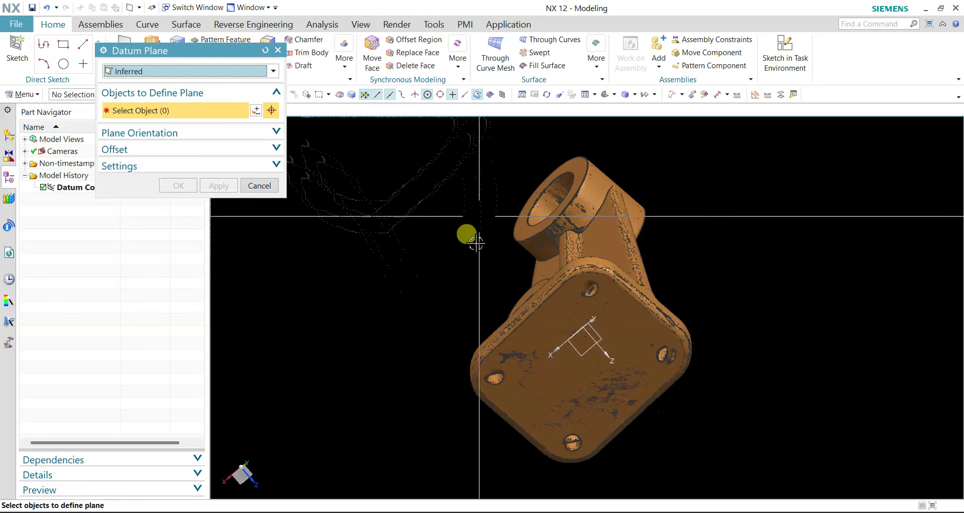
pyautogui.click(535, 409)
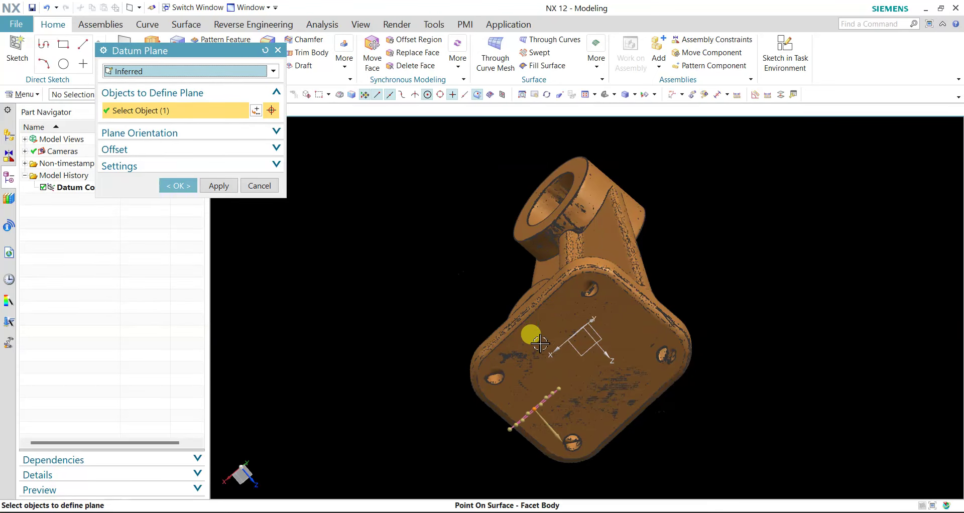
pyautogui.click(553, 322)
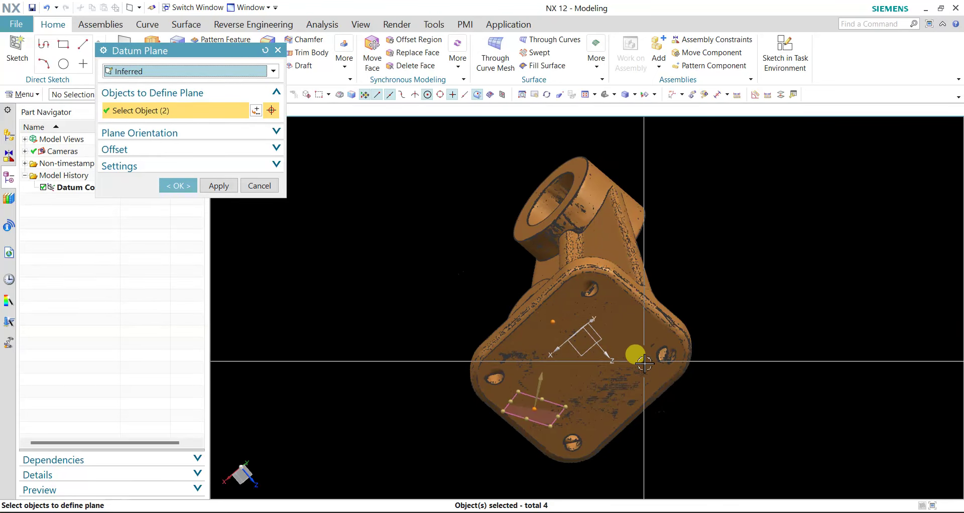
pyautogui.click(645, 362)
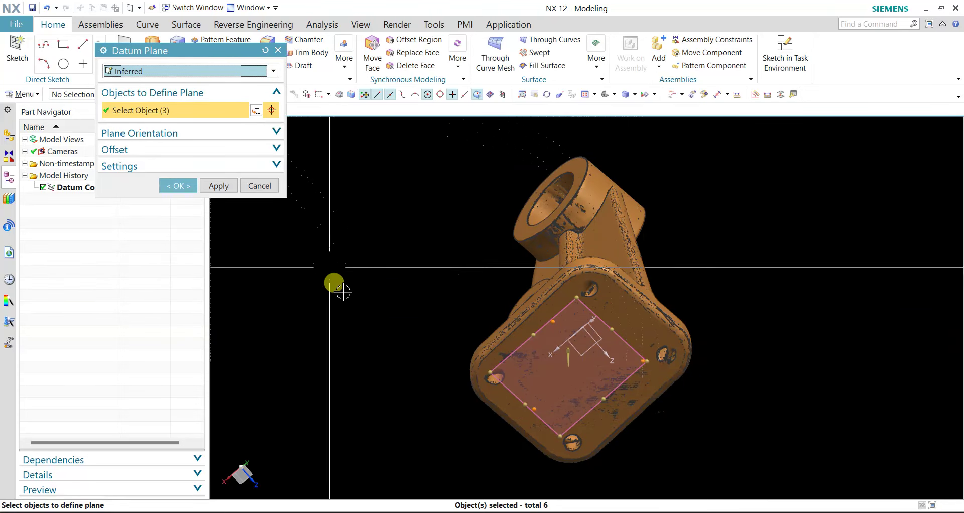
pyautogui.click(273, 70)
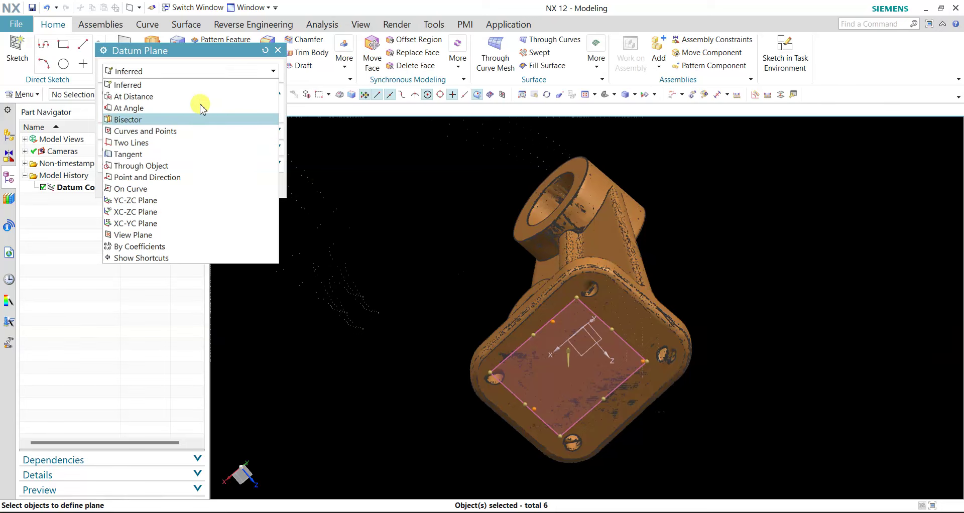
pyautogui.click(201, 71)
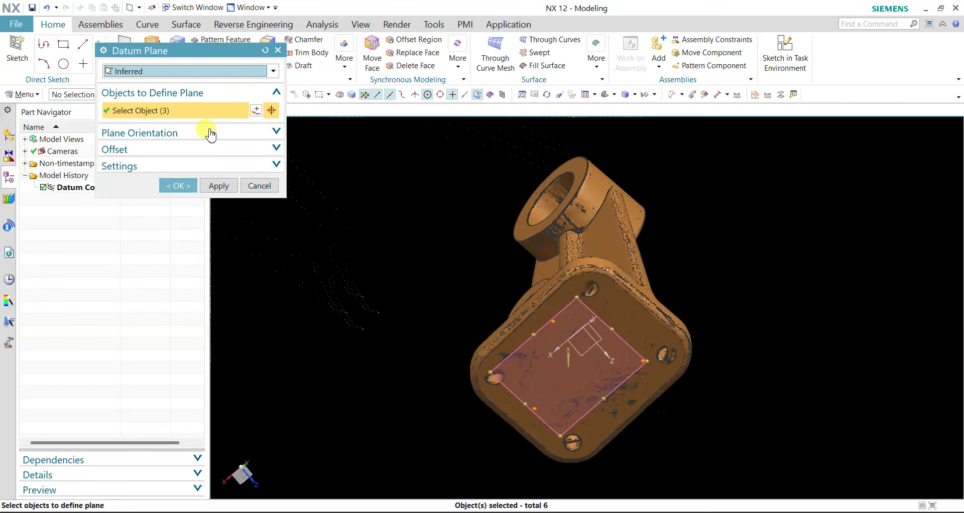
pyautogui.click(178, 186)
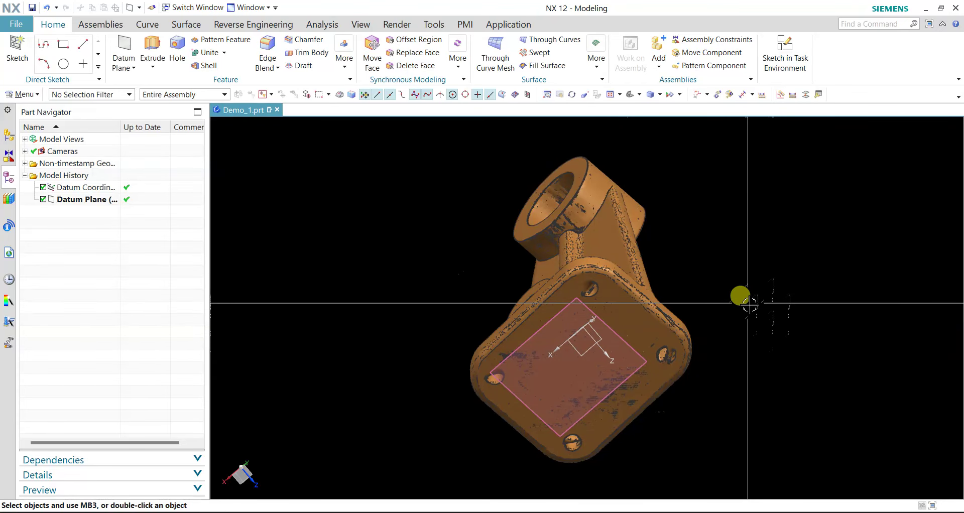
# Step: Orbit to check the datum plane on the base underside, then open Move Object (Ctrl+T)
pyautogui.click(582, 330)
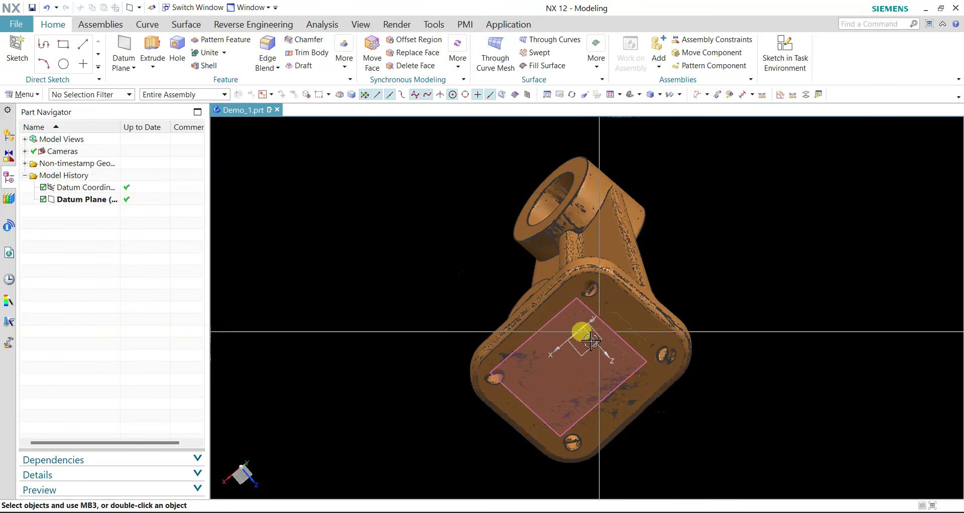
pyautogui.moveTo(737, 311)
pyautogui.mouseDown(button='middle')
pyautogui.moveTo(743, 393)
pyautogui.moveTo(591, 322)
pyautogui.mouseUp(button='middle')
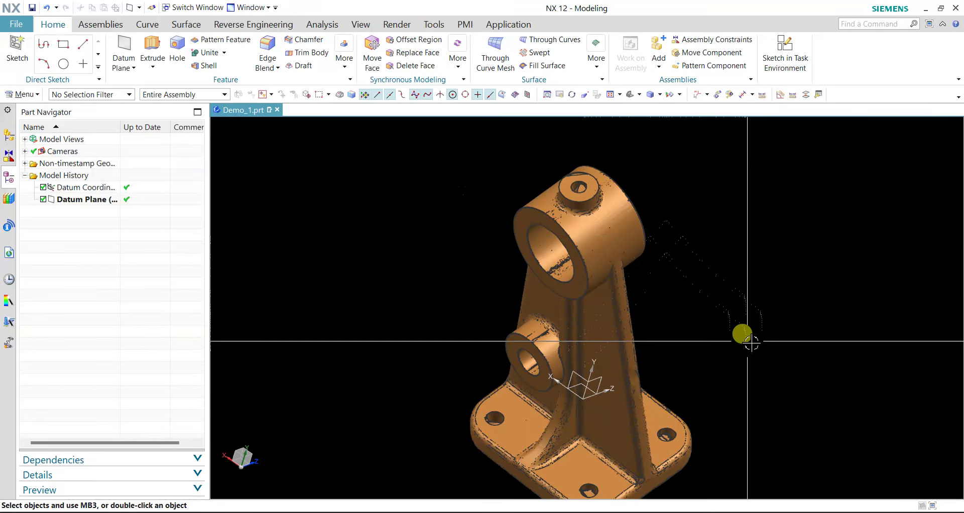
pyautogui.scroll(-1, 752, 343)
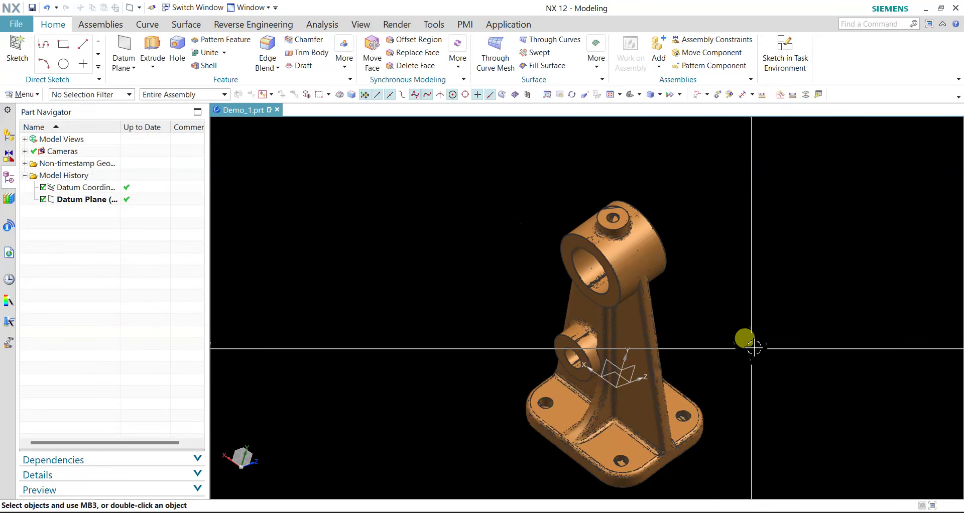
pyautogui.moveTo(754, 346); pyautogui.dragTo(750, 277, button='middle')
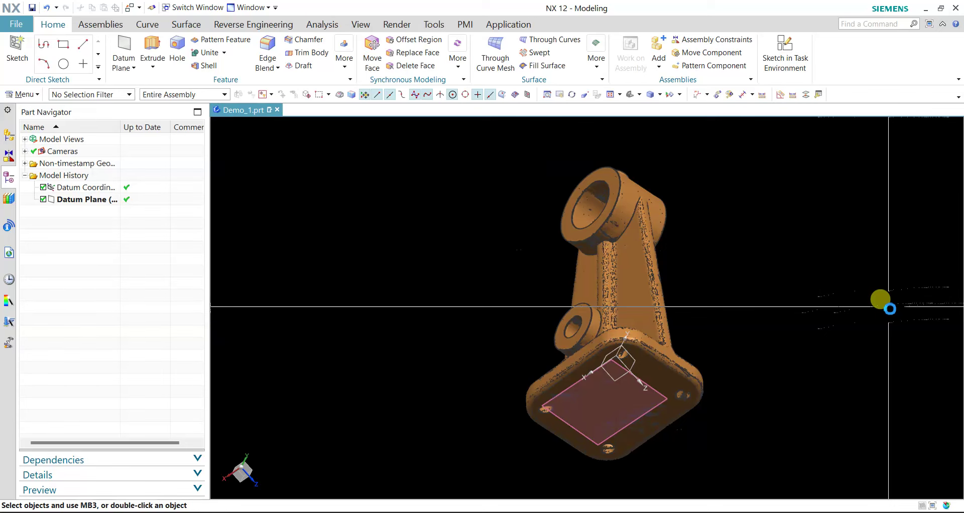
pyautogui.hotkey('ctrl', 't')
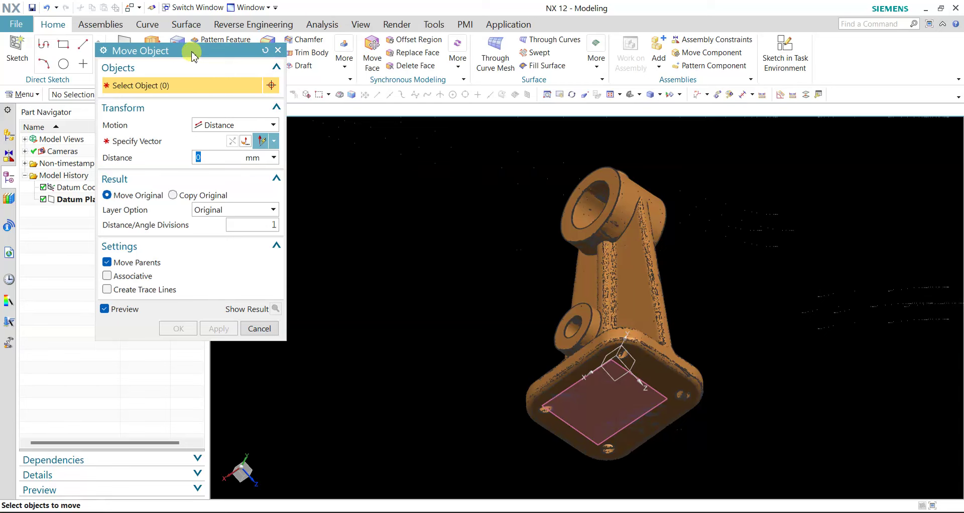
# Step: Choose CSYS to CSYS motion for the bracket body, using its base face as From CSYS
pyautogui.moveTo(188, 52); pyautogui.dragTo(255, 62)
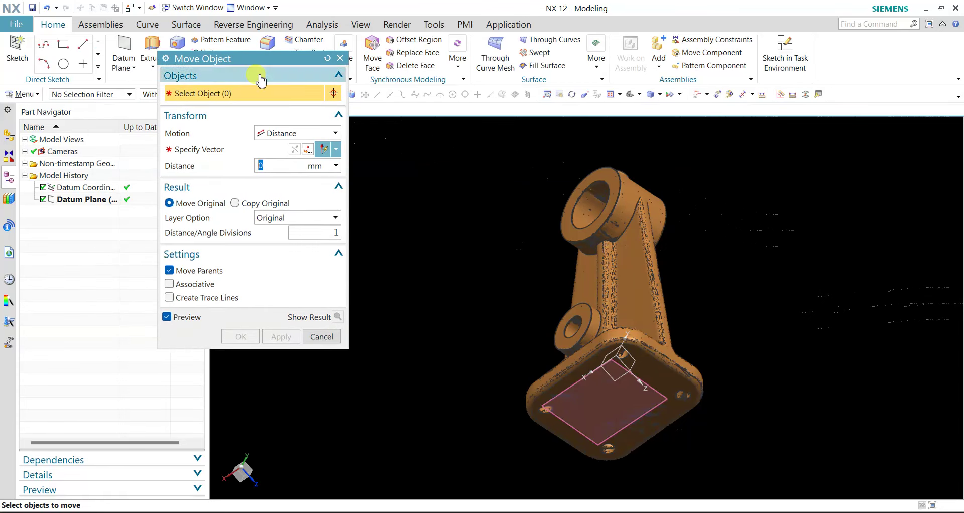
pyautogui.click(276, 137)
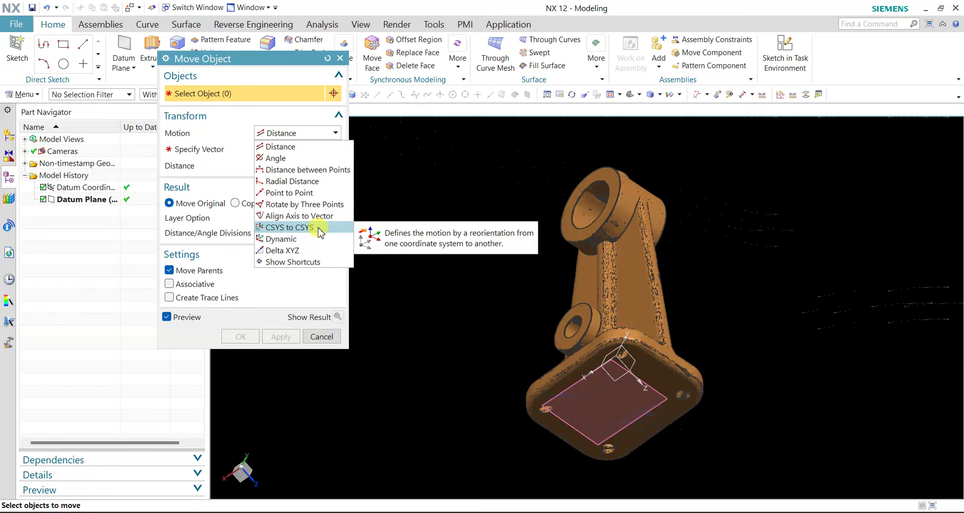
pyautogui.click(318, 228)
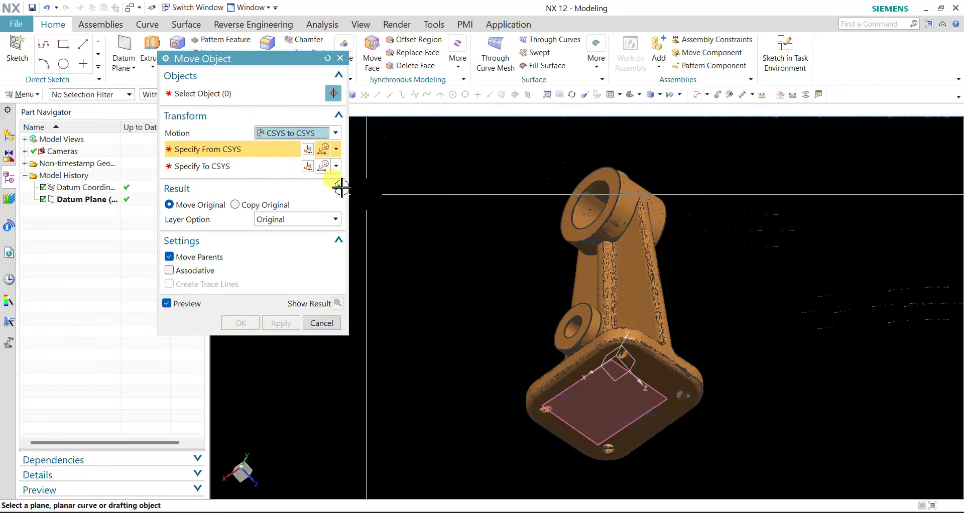
pyautogui.click(226, 95)
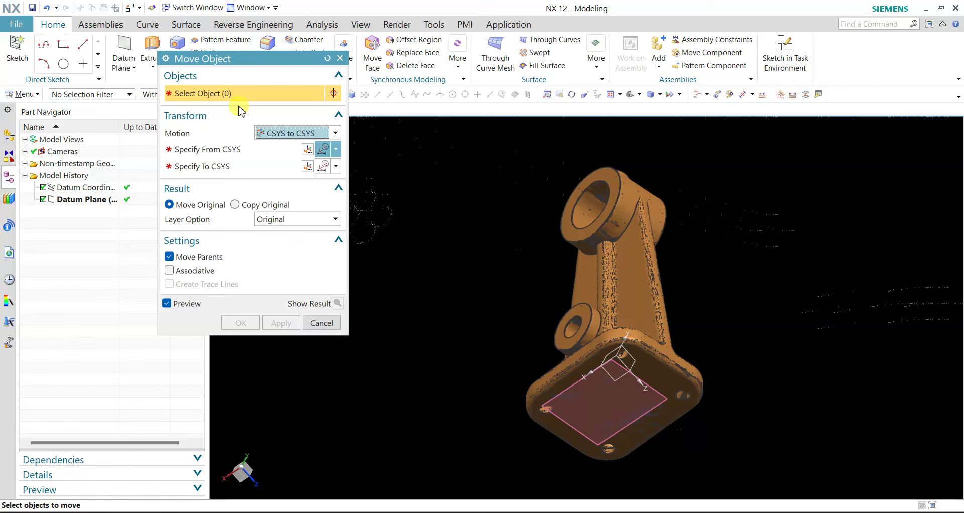
pyautogui.click(624, 238)
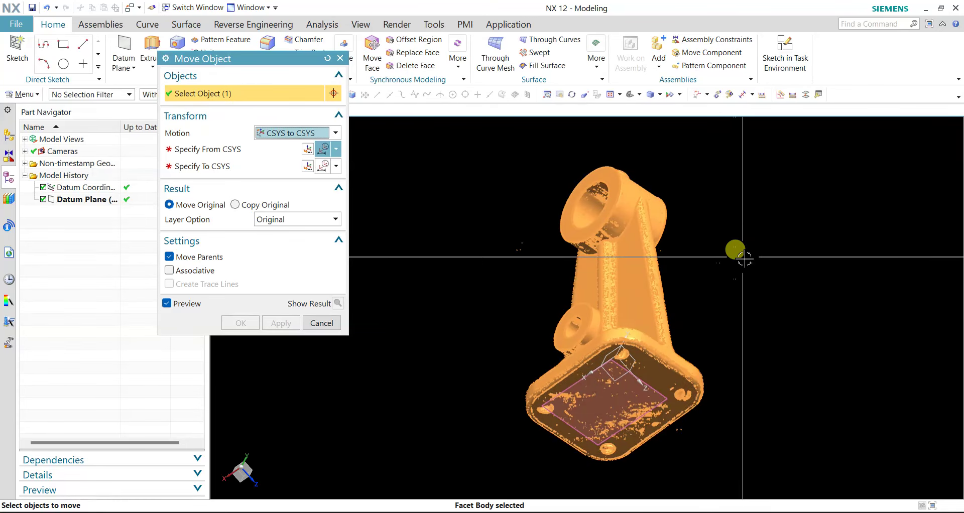
pyautogui.click(251, 156)
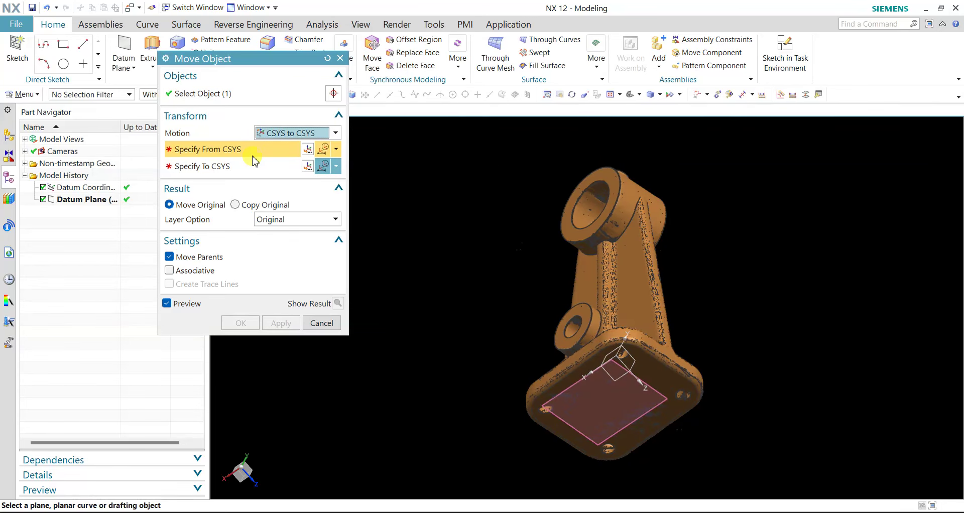
pyautogui.moveTo(452, 220)
pyautogui.mouseDown(button='middle')
pyautogui.moveTo(460, 273)
pyautogui.moveTo(452, 233)
pyautogui.mouseUp(button='middle')
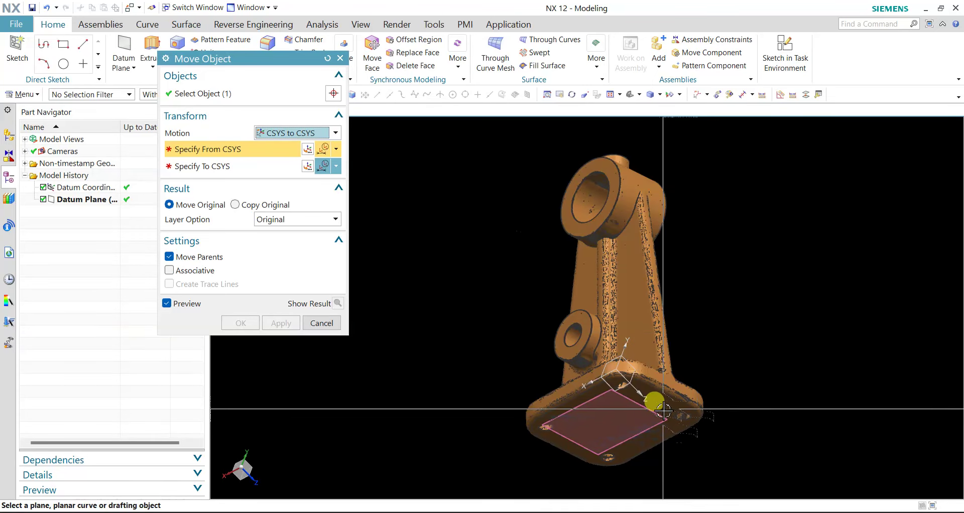
pyautogui.click(655, 409)
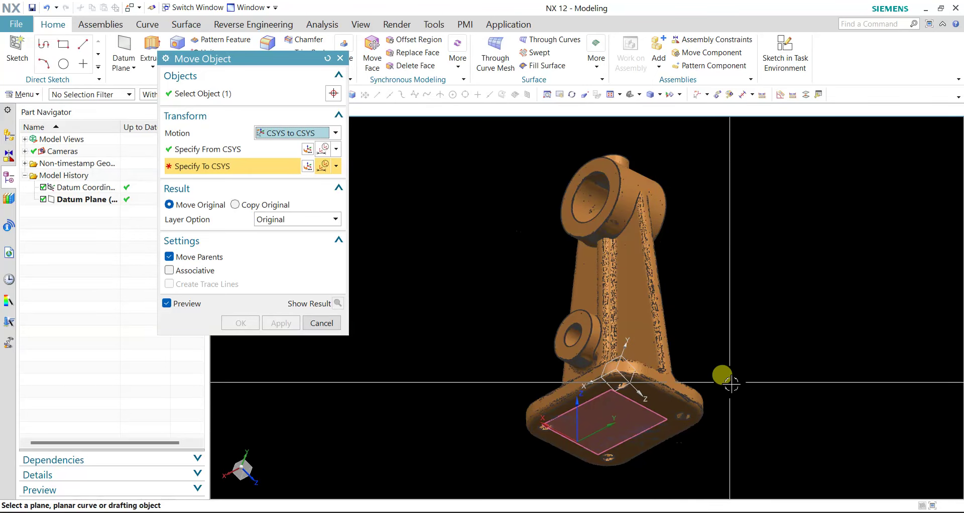
# Step: Set the datum XY plane as the To CSYS and apply the move
pyautogui.moveTo(738, 374)
pyautogui.mouseDown(button='middle')
pyautogui.moveTo(751, 410)
pyautogui.moveTo(727, 330)
pyautogui.mouseUp(button='middle')
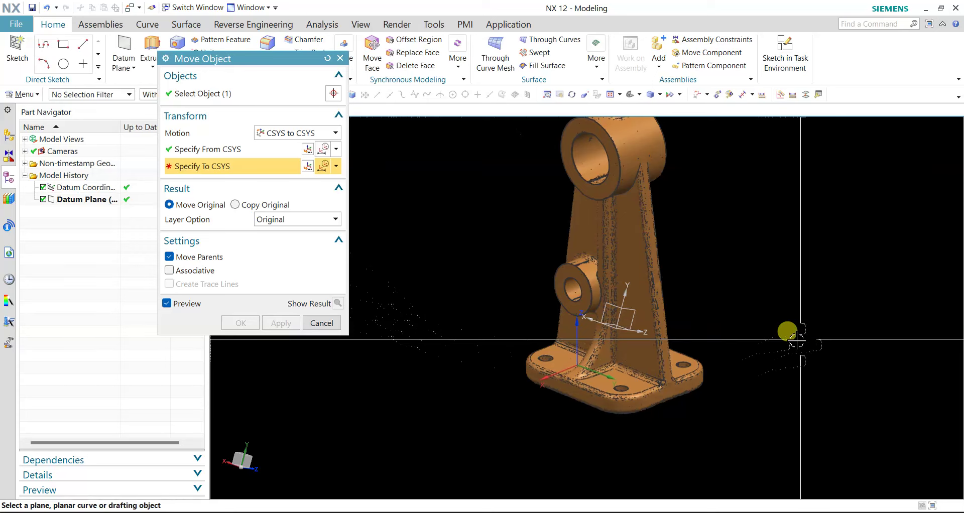
pyautogui.moveTo(798, 340)
pyautogui.mouseDown(button='middle')
pyautogui.moveTo(710, 178)
pyautogui.moveTo(716, 210)
pyautogui.moveTo(703, 209)
pyautogui.moveTo(713, 210)
pyautogui.mouseUp(button='middle')
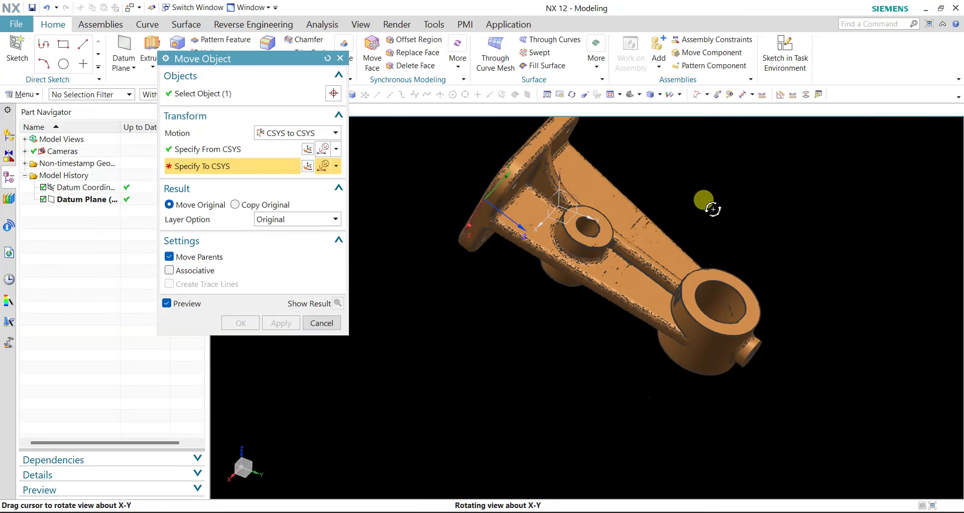
pyautogui.scroll(3, 523, 189)
pyautogui.scroll(3, 577, 232)
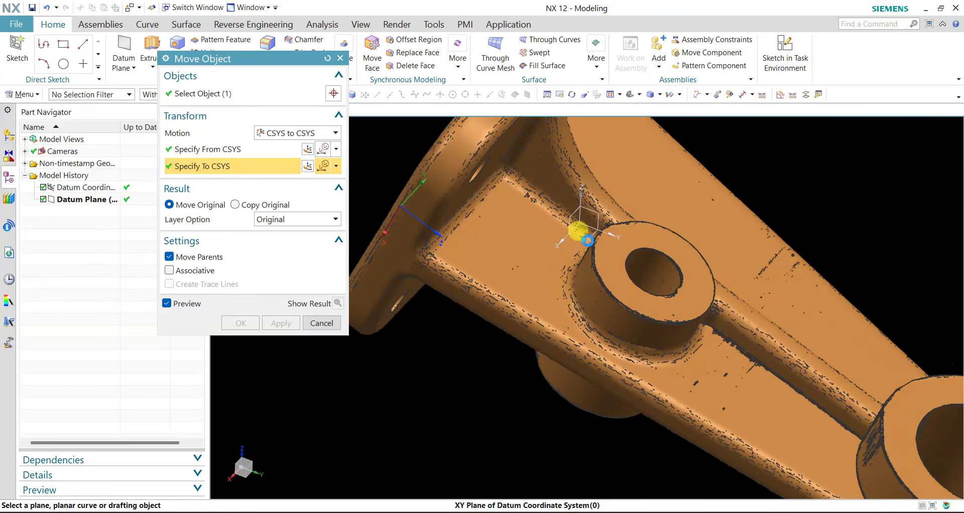
pyautogui.click(586, 244)
pyautogui.scroll(-2, 516, 405)
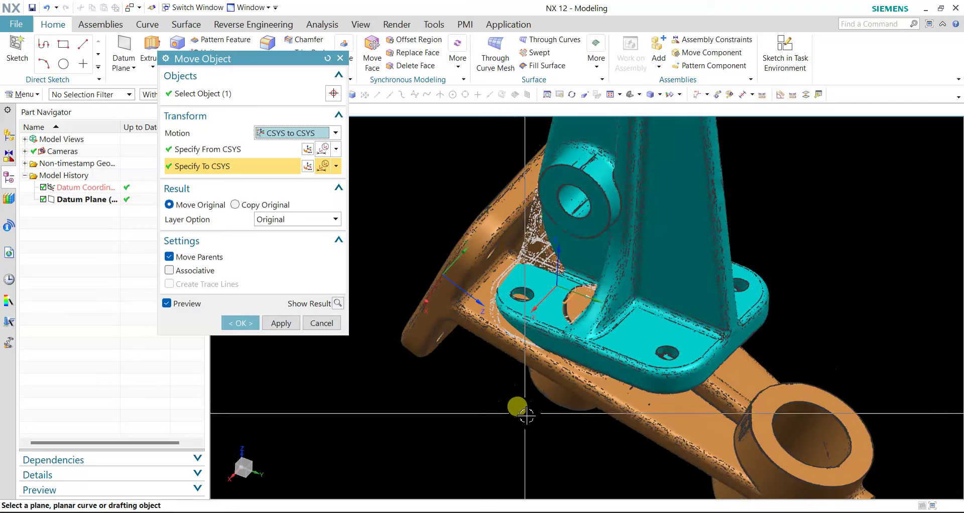
pyautogui.scroll(-2, 457, 383)
pyautogui.scroll(-1, 457, 382)
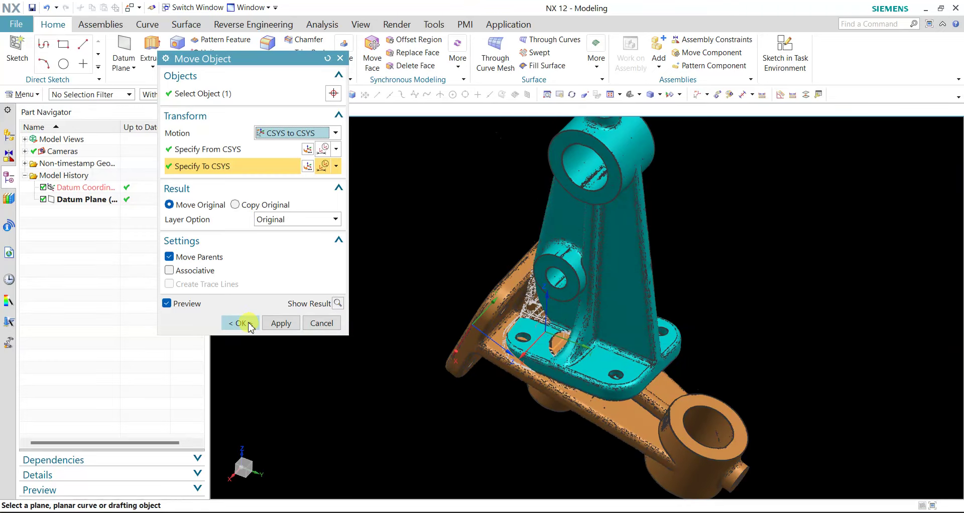
pyautogui.click(248, 324)
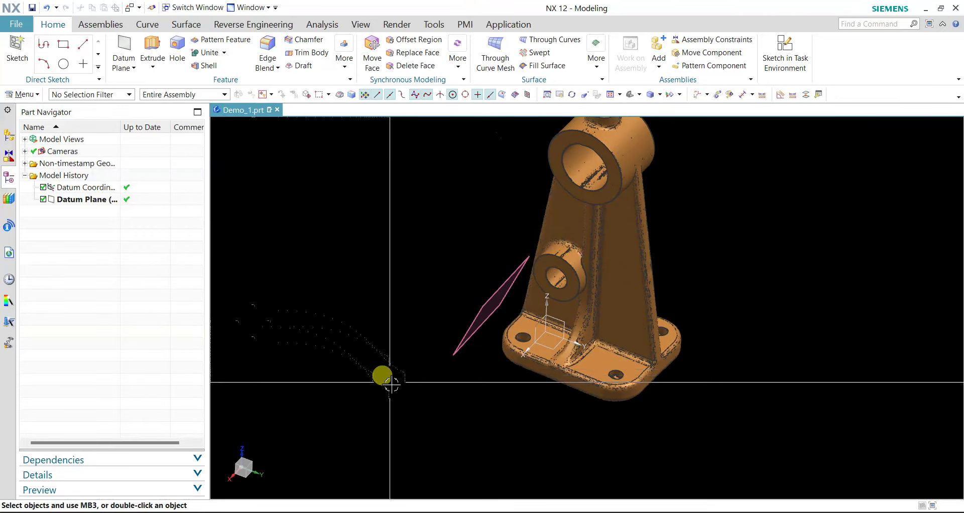
# Step: Move the datum plane to layer 256
pyautogui.scroll(-2, 387, 362)
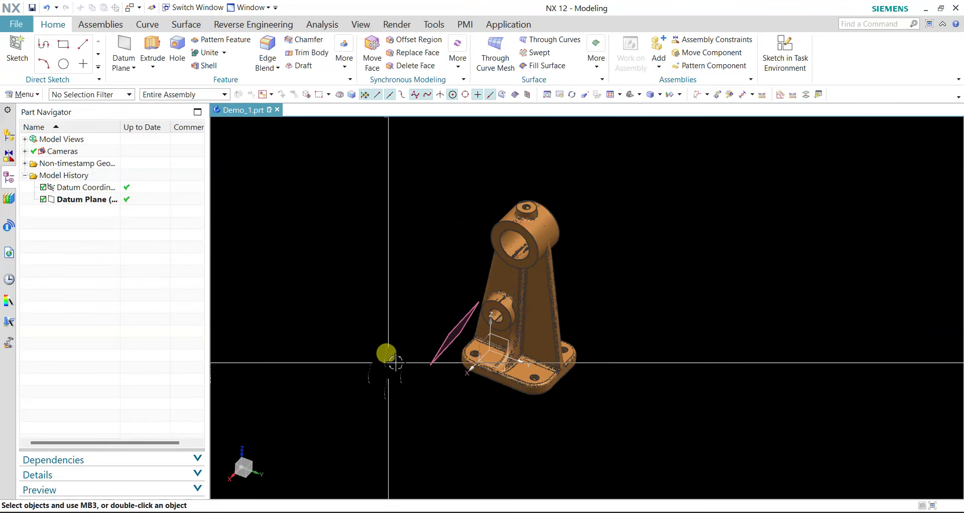
pyautogui.click(451, 334)
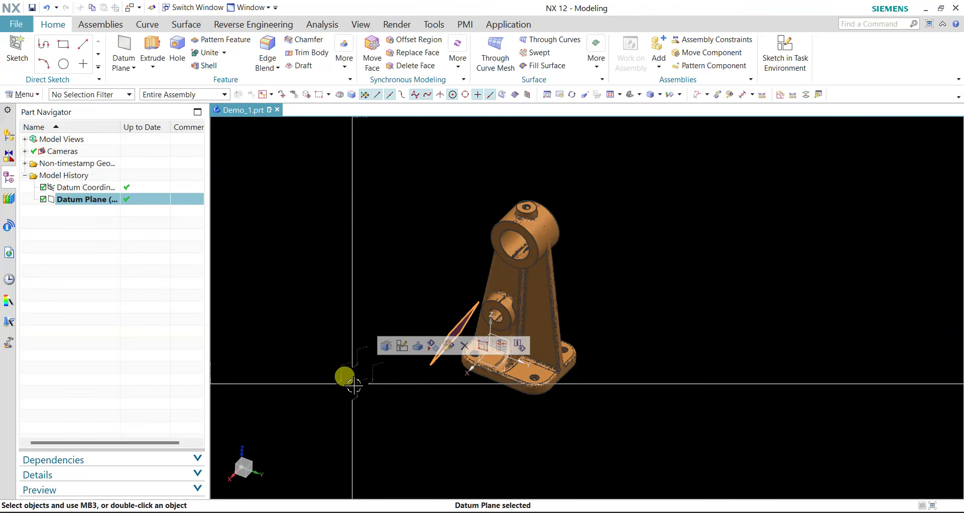
pyautogui.click(805, 95)
pyautogui.write('256')
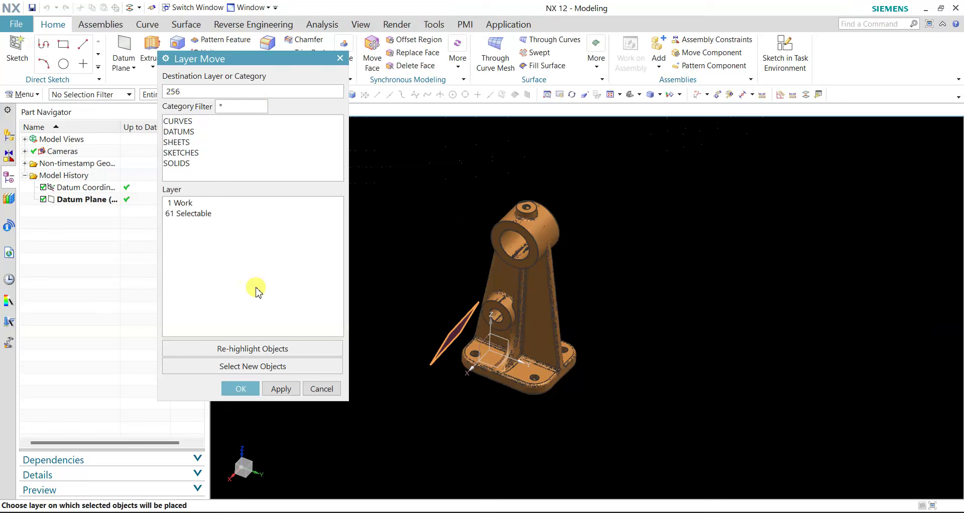
pyautogui.click(250, 389)
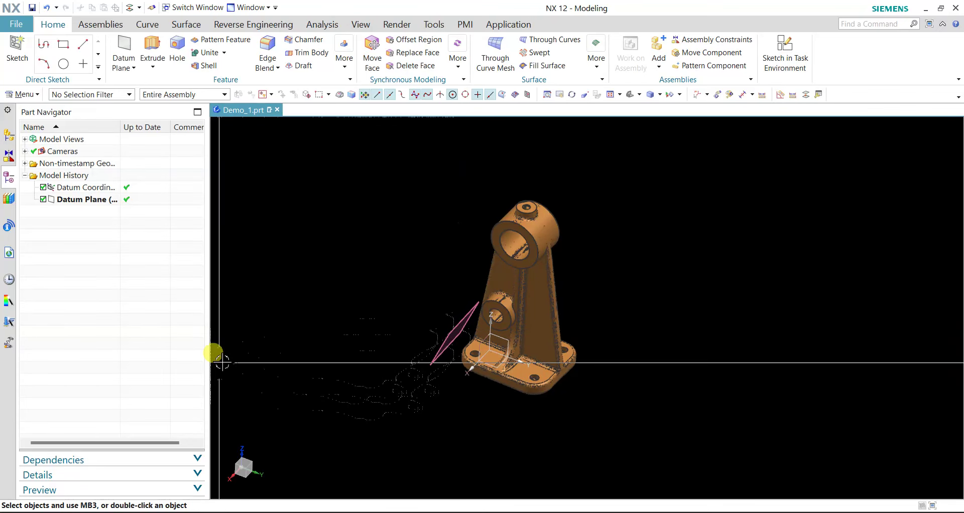
# Step: Hide layer 256 in Layer Settings (Ctrl+L)
pyautogui.hotkey('ctrl', 'l')
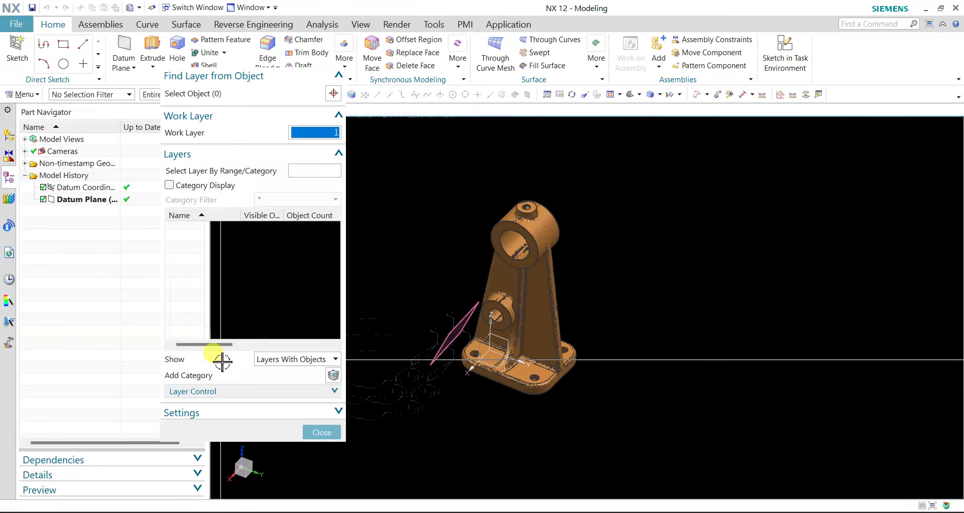
pyautogui.click(180, 252)
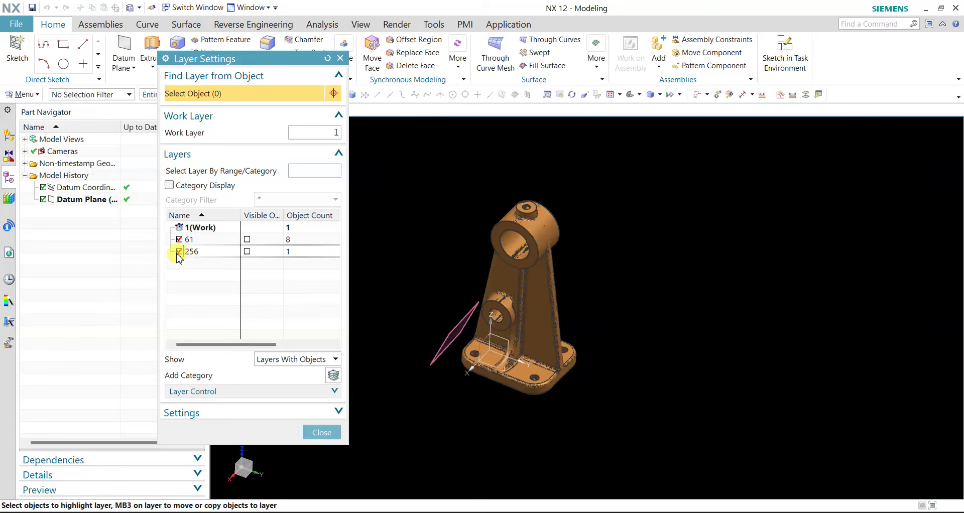
pyautogui.click(180, 251)
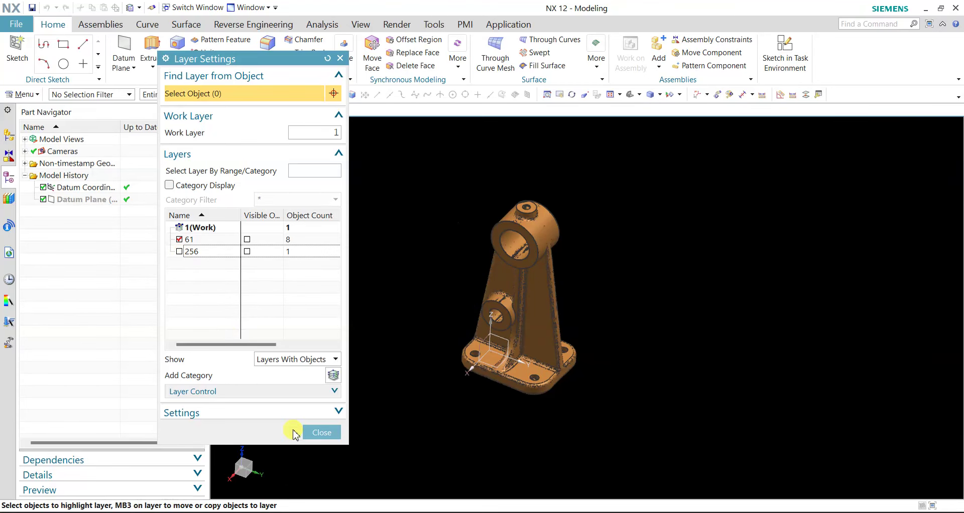
pyautogui.click(319, 432)
pyautogui.scroll(3, 616, 273)
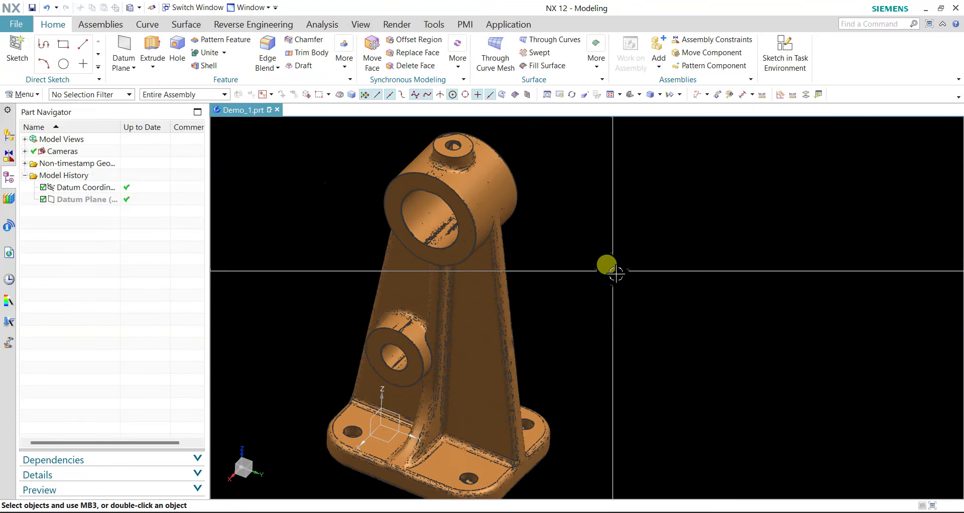
pyautogui.scroll(-2, 615, 274)
pyautogui.scroll(-2, 691, 255)
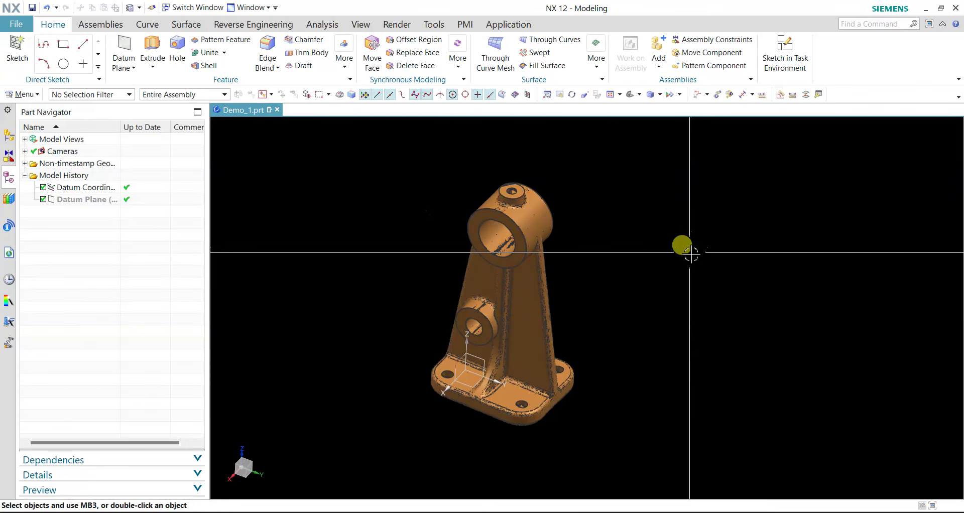
pyautogui.moveTo(691, 254)
pyautogui.mouseDown(button='middle')
pyautogui.moveTo(902, 280)
pyautogui.moveTo(892, 283)
pyautogui.mouseUp(button='middle')
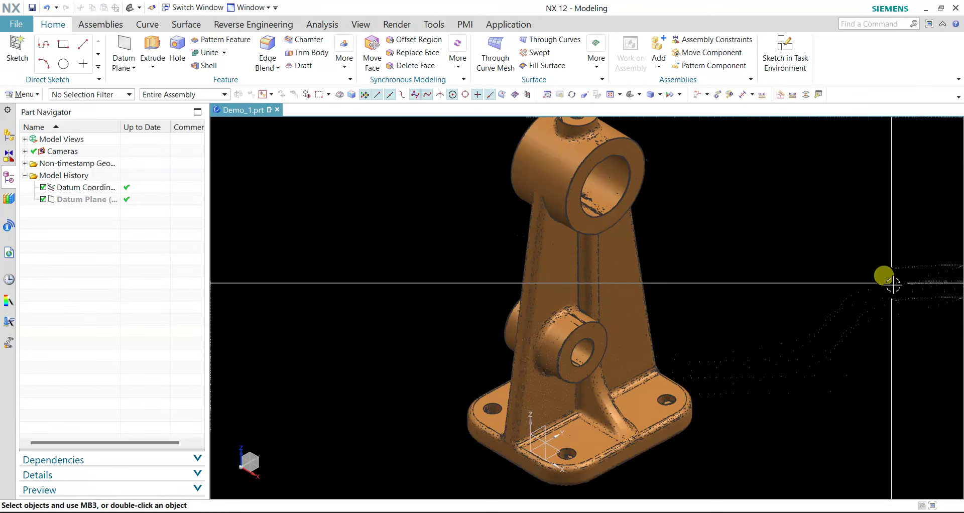
pyautogui.hotkey('ctrl', 'alt', 't')
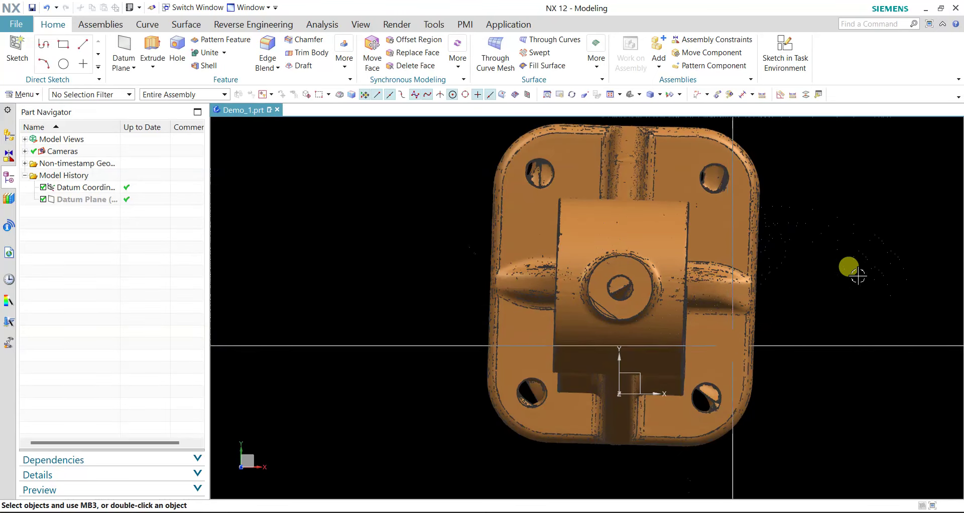
pyautogui.scroll(-2, 882, 271)
pyautogui.keyDown('shift'); pyautogui.moveTo(860, 261); pyautogui.dragTo(765, 301, button='middle'); pyautogui.keyUp('shift')
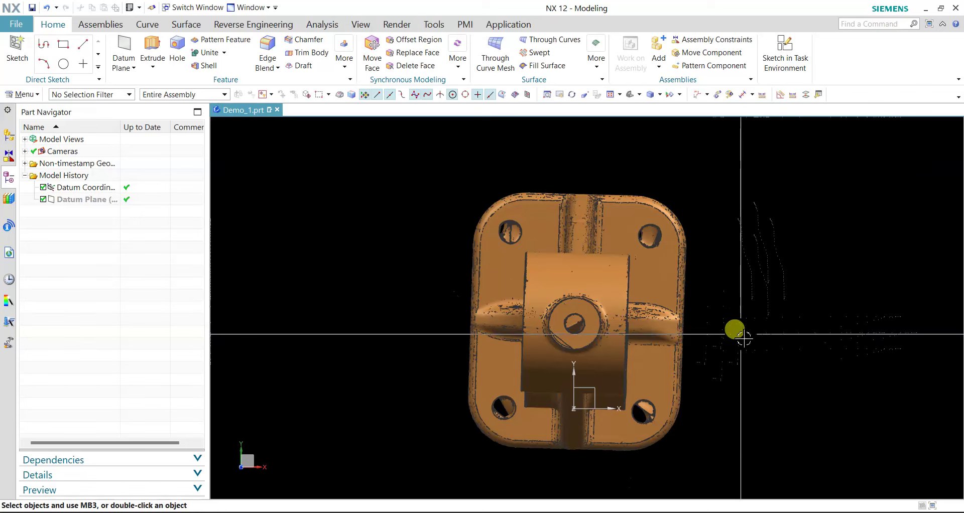
pyautogui.press('Home')
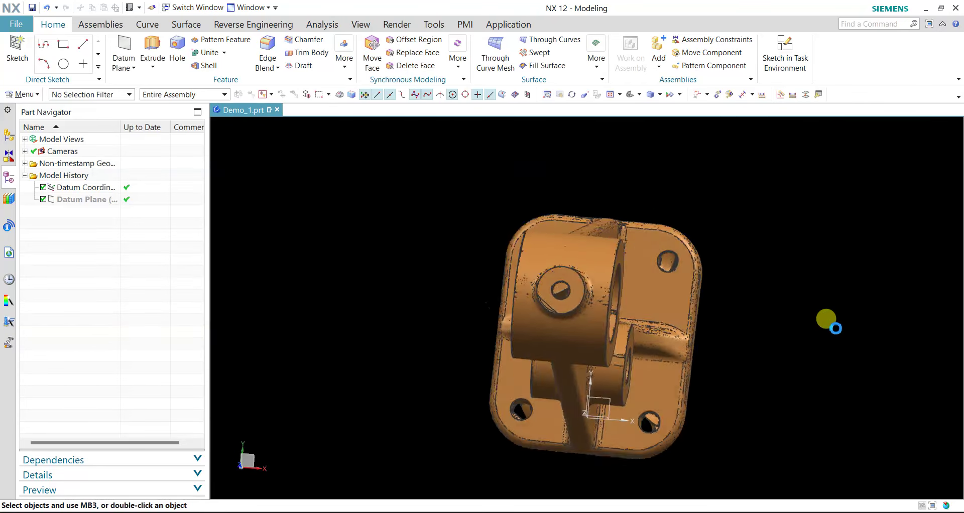
pyautogui.scroll(-2, 836, 329)
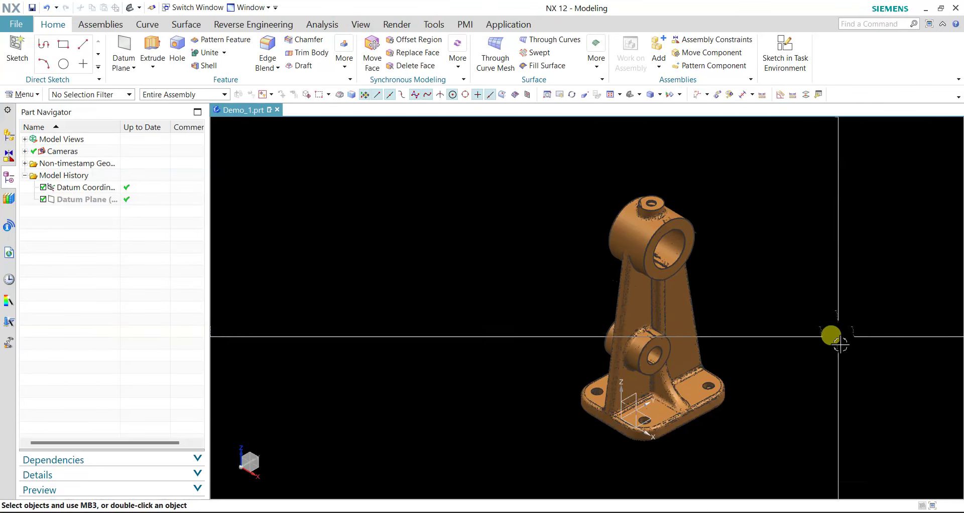
pyautogui.keyDown('shift'); pyautogui.moveTo(838, 355); pyautogui.dragTo(767, 355, button='middle'); pyautogui.keyUp('shift')
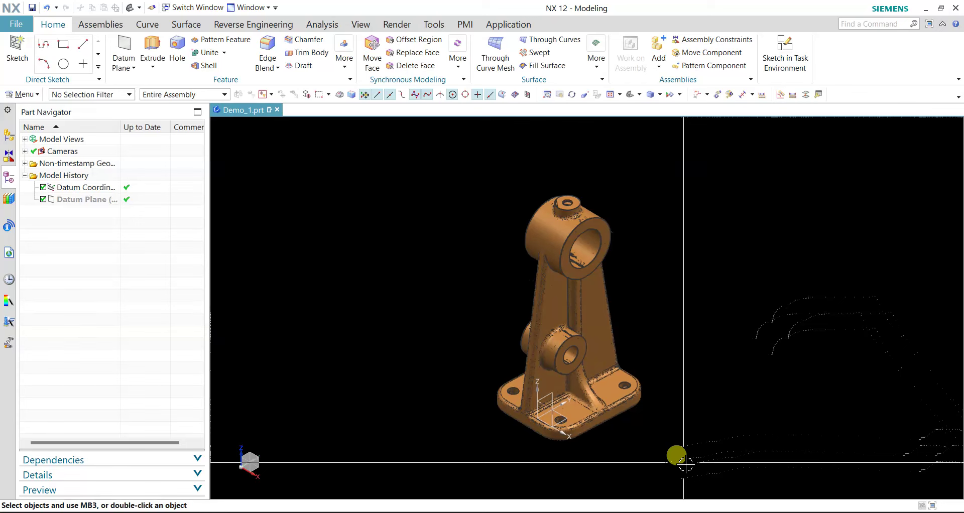
pyautogui.moveTo(684, 448)
pyautogui.mouseDown(button='middle')
pyautogui.moveTo(627, 453)
pyautogui.moveTo(648, 445)
pyautogui.moveTo(635, 459)
pyautogui.moveTo(654, 460)
pyautogui.moveTo(667, 387)
pyautogui.moveTo(652, 389)
pyautogui.moveTo(701, 398)
pyautogui.mouseUp(button='middle')
pyautogui.scroll(-3, 586, 394)
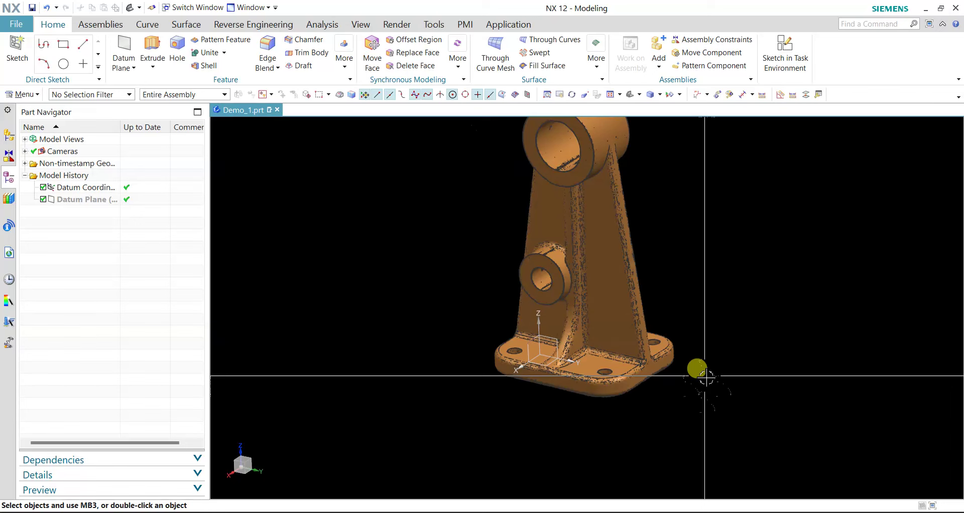
pyautogui.scroll(2, 706, 387)
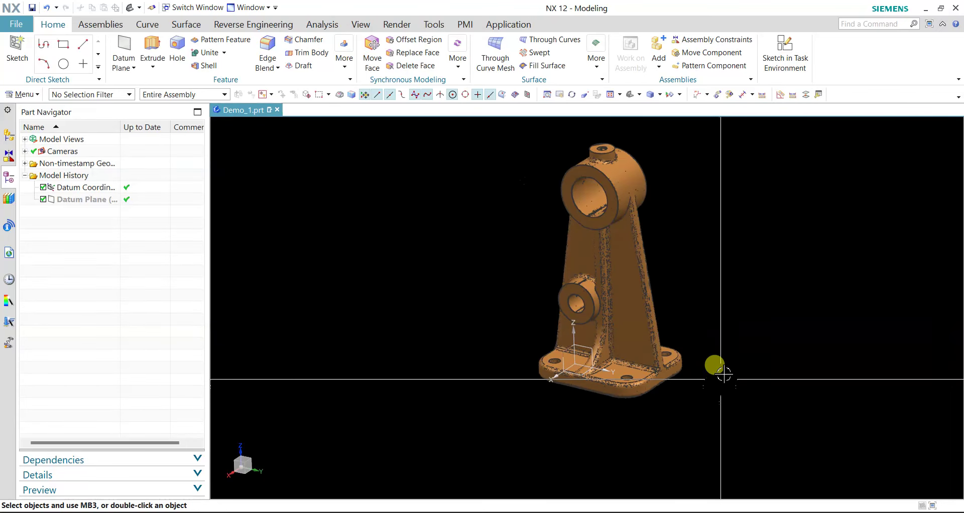
pyautogui.moveTo(700, 401)
pyautogui.keyDown('shift'); pyautogui.mouseDown(button='middle')
pyautogui.moveTo(655, 392)
pyautogui.moveTo(618, 423)
pyautogui.moveTo(617, 441)
pyautogui.mouseUp(button='middle'); pyautogui.keyUp('shift')
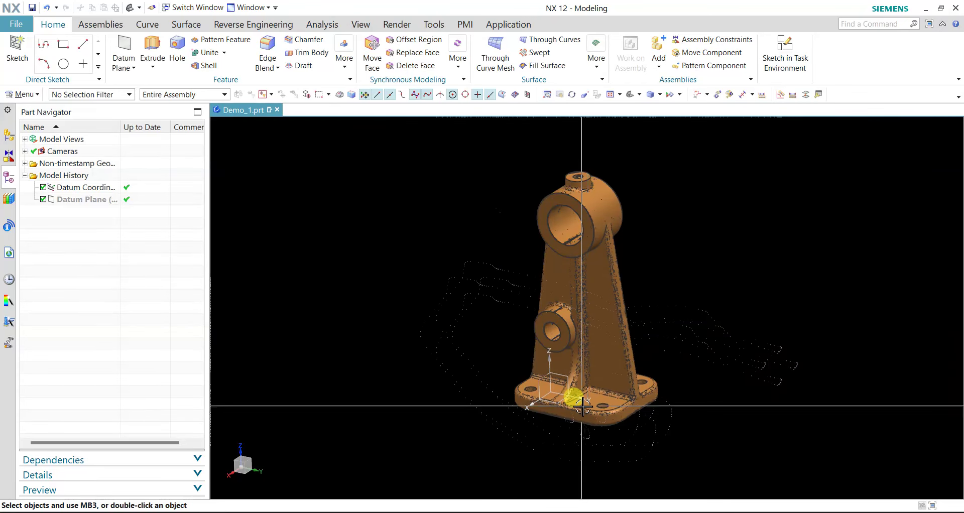
pyautogui.scroll(-2, 582, 407)
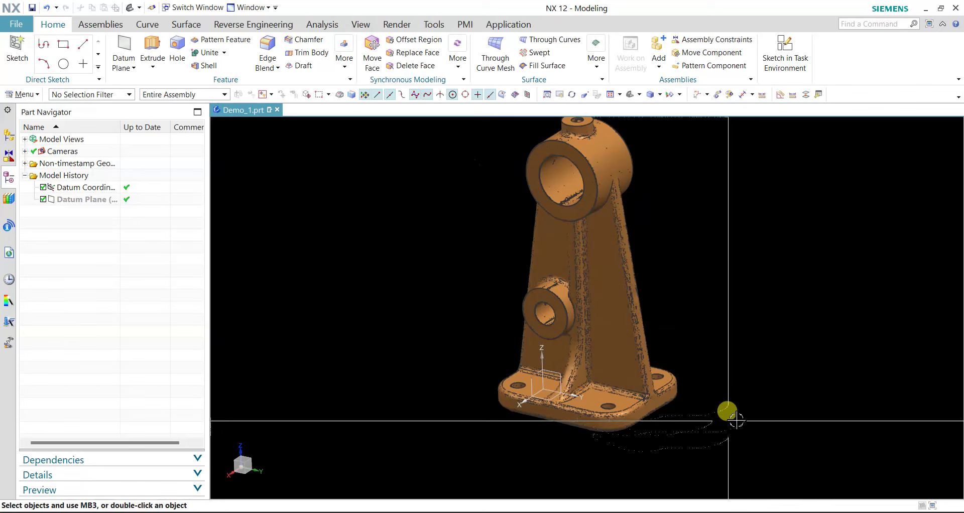
pyautogui.scroll(-2, 736, 421)
pyautogui.scroll(2, 741, 418)
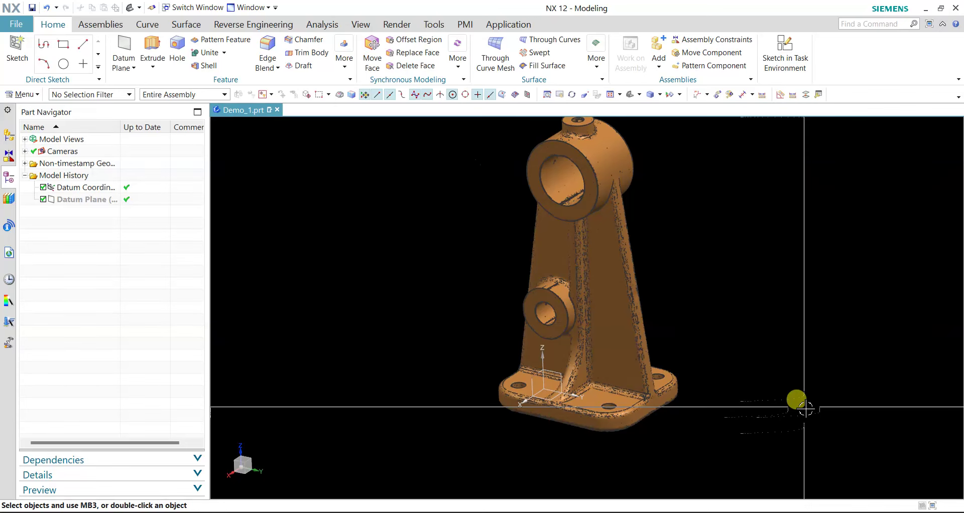
# Step: Snap to the front view, zoom out, and bring up the Curve ribbon tools
pyautogui.hotkey('ctrl', 'alt', 'f')
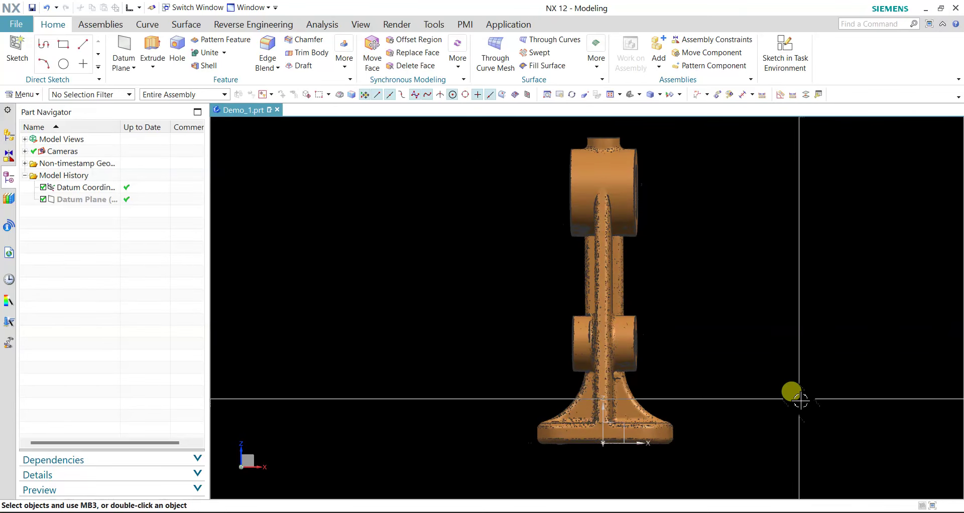
pyautogui.scroll(-1, 602, 453)
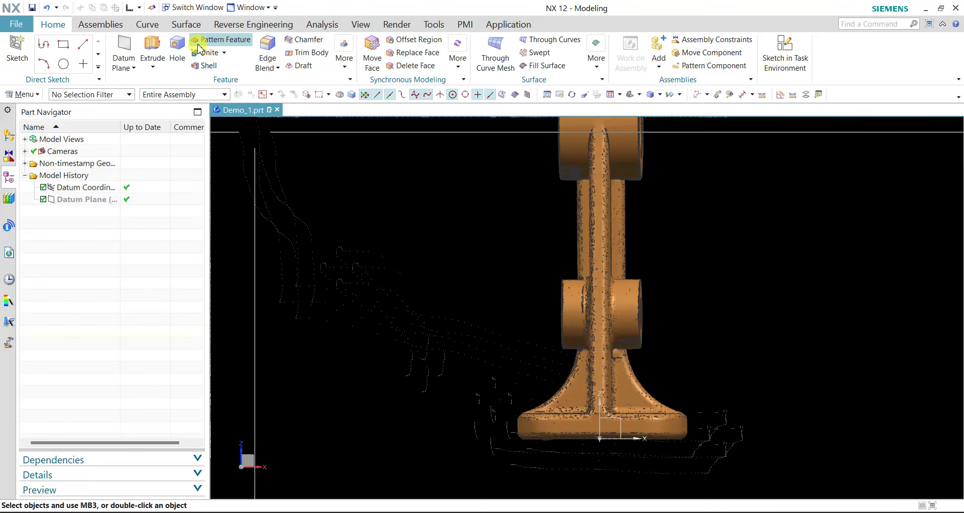
pyautogui.click(145, 26)
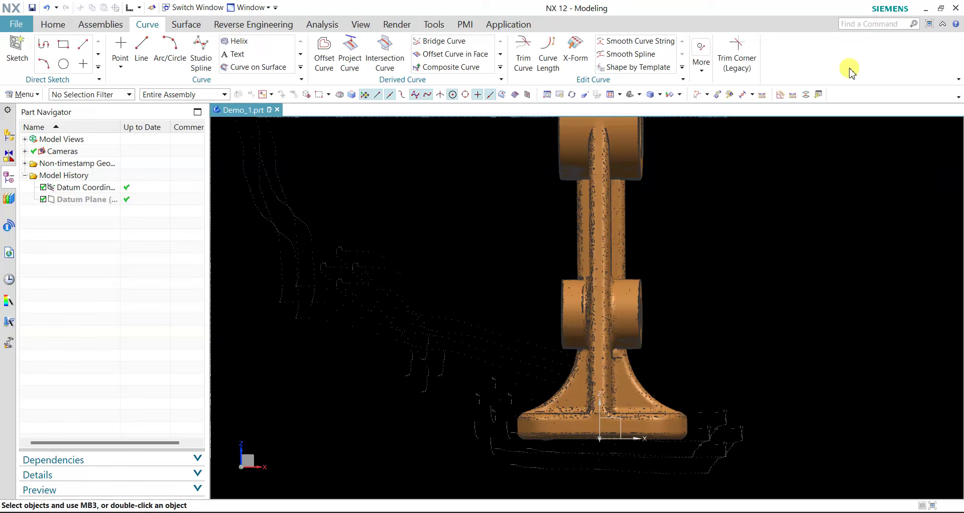
# Step: Start a Section Curve on the scanned facet body using the XC-YC plane
pyautogui.click(501, 68)
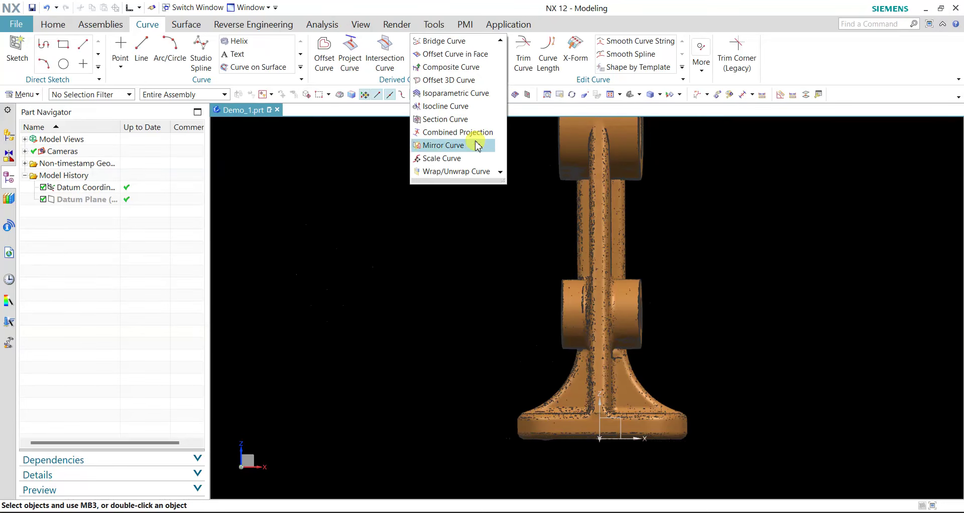
pyautogui.click(466, 129)
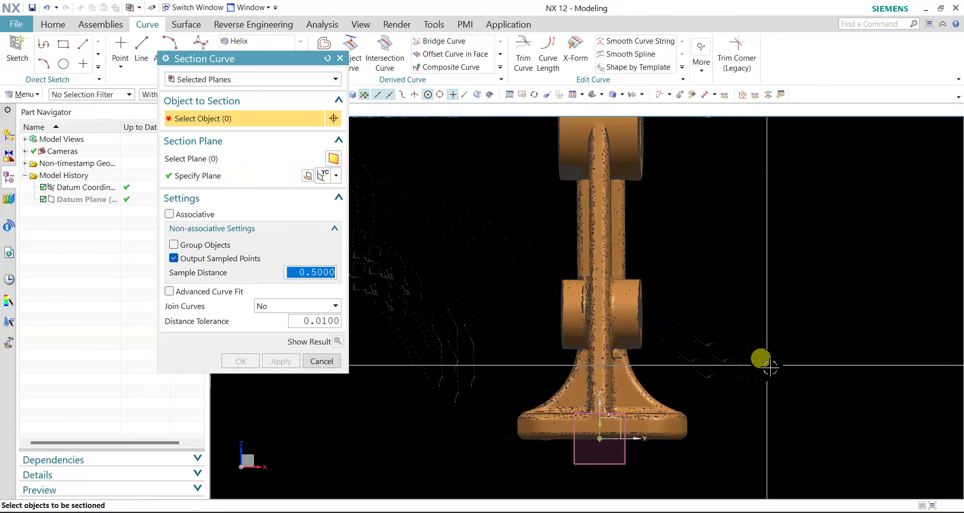
pyautogui.moveTo(770, 368); pyautogui.dragTo(738, 378, button='middle')
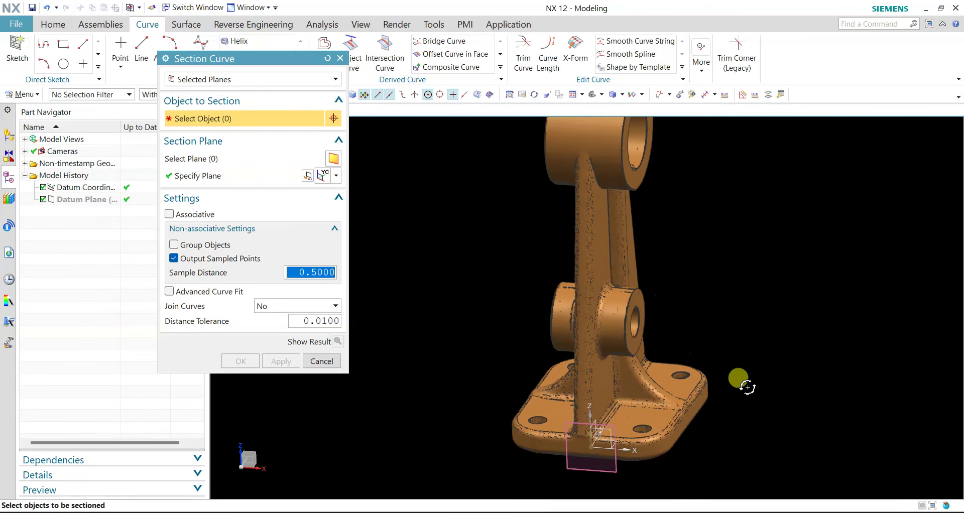
pyautogui.click(578, 318)
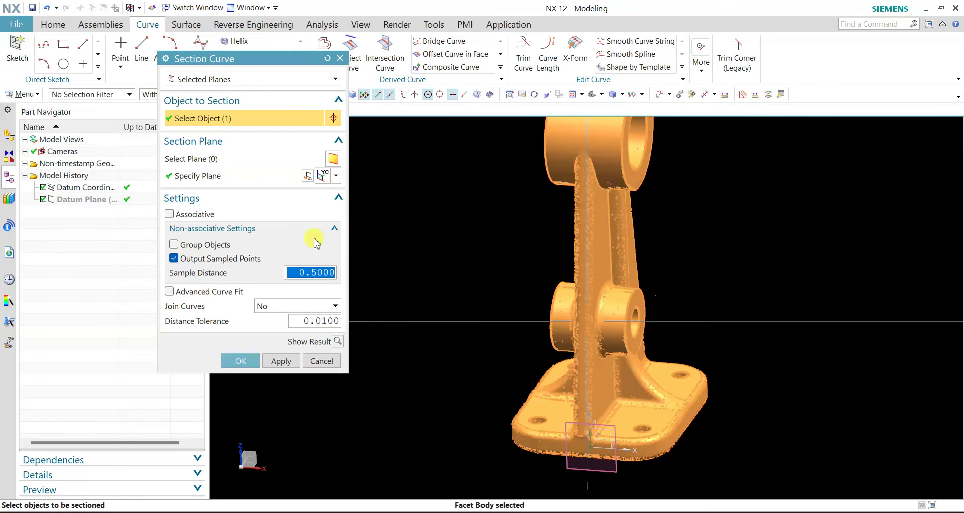
pyautogui.click(336, 176)
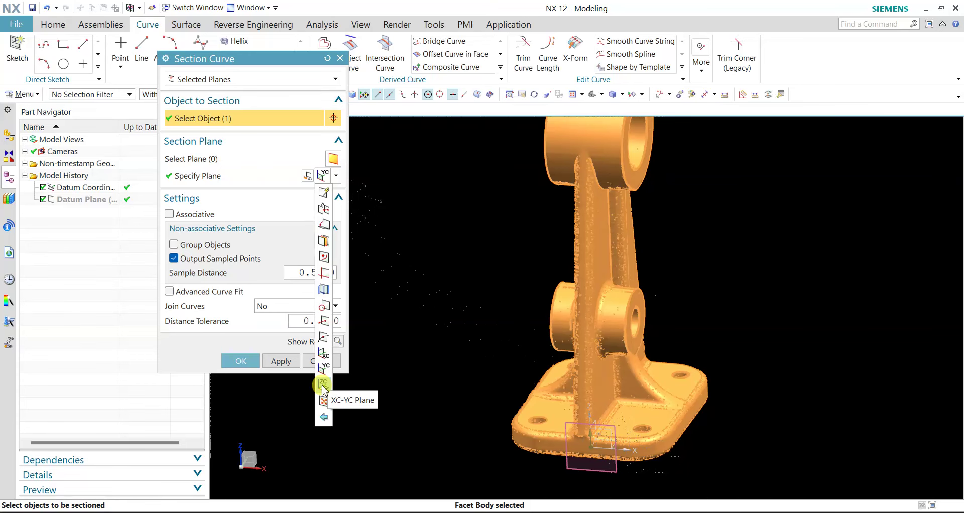
pyautogui.click(324, 387)
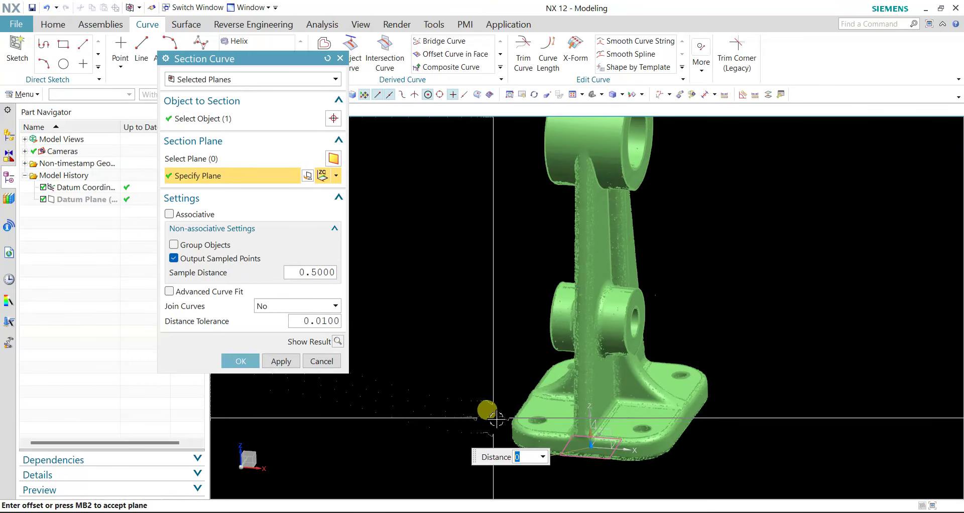
# Step: Drag the section plane up to an offset distance of 4 above the base
pyautogui.moveTo(496, 418); pyautogui.dragTo(586, 444, button='middle')
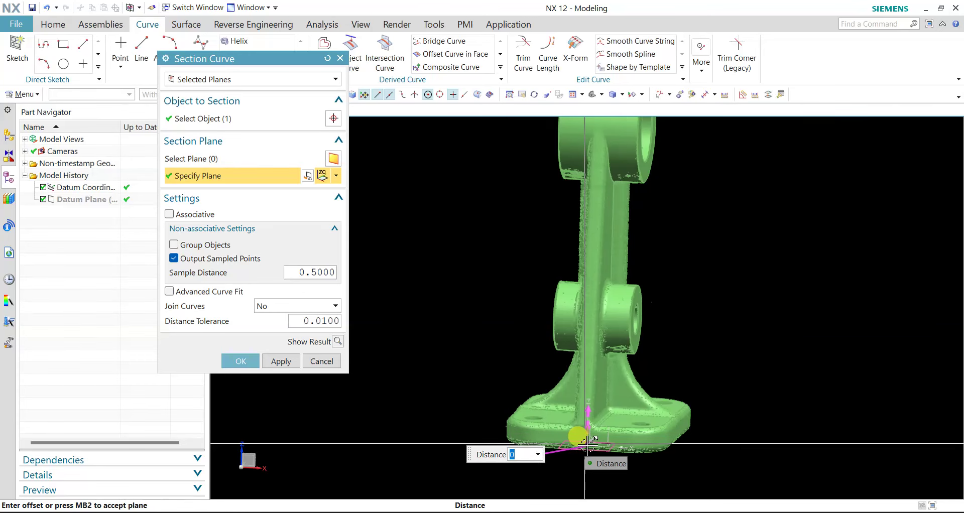
pyautogui.moveTo(590, 445); pyautogui.dragTo(591, 438)
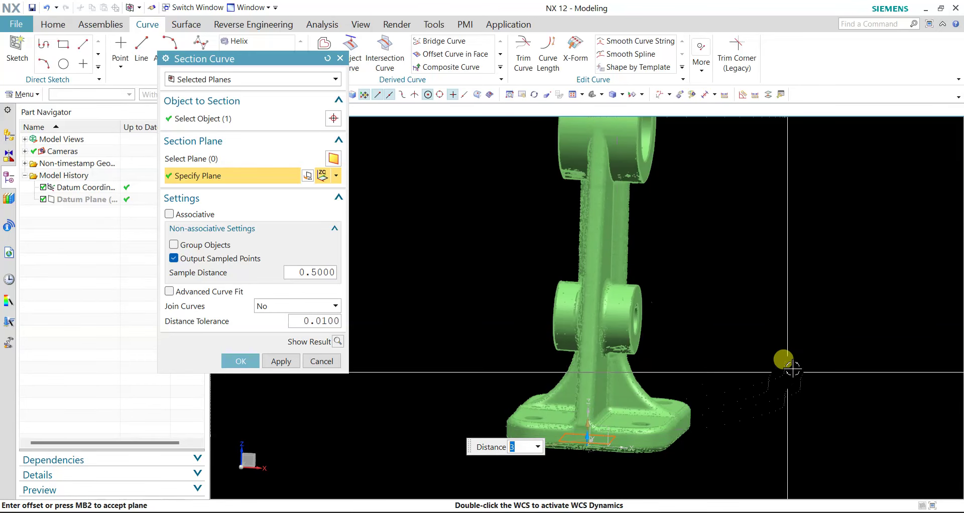
pyautogui.hotkey('ctrl', 'alt', 'f')
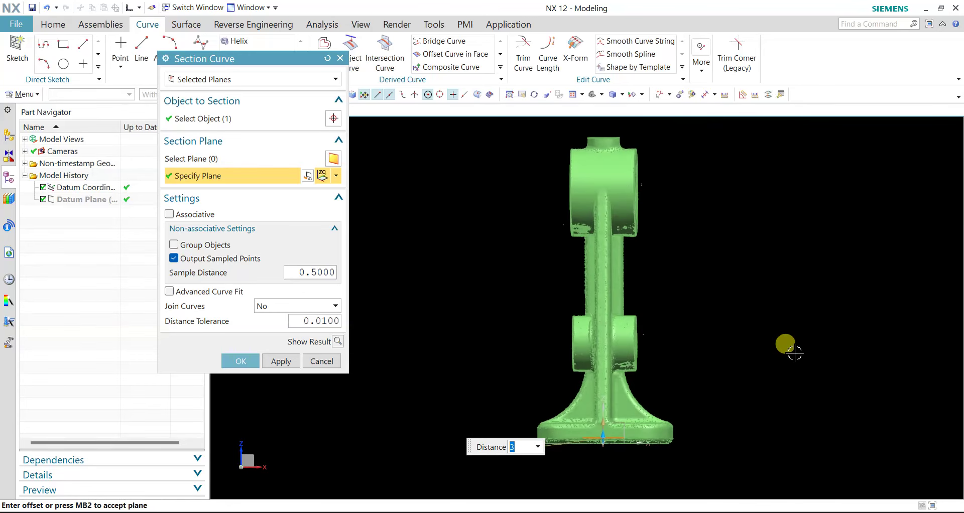
pyautogui.scroll(-2, 558, 411)
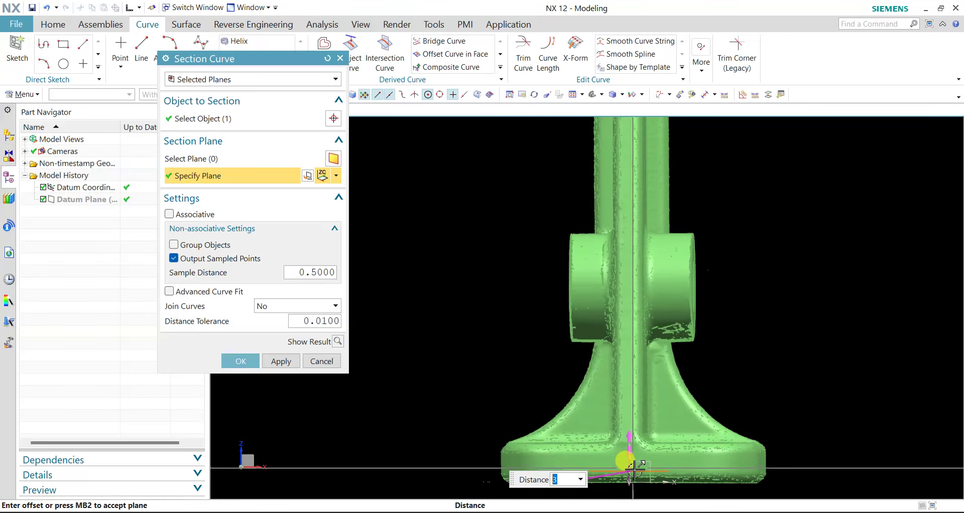
pyautogui.moveTo(629, 468); pyautogui.dragTo(629, 466)
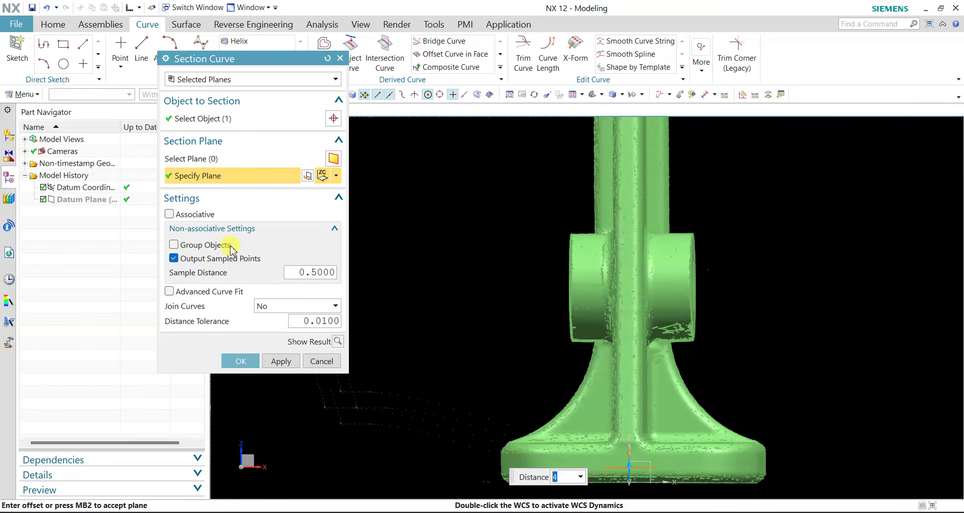
# Step: Create a section curve around the bracket base with a 1.0 sample distance
pyautogui.click(314, 273)
pyautogui.write('1.0000')
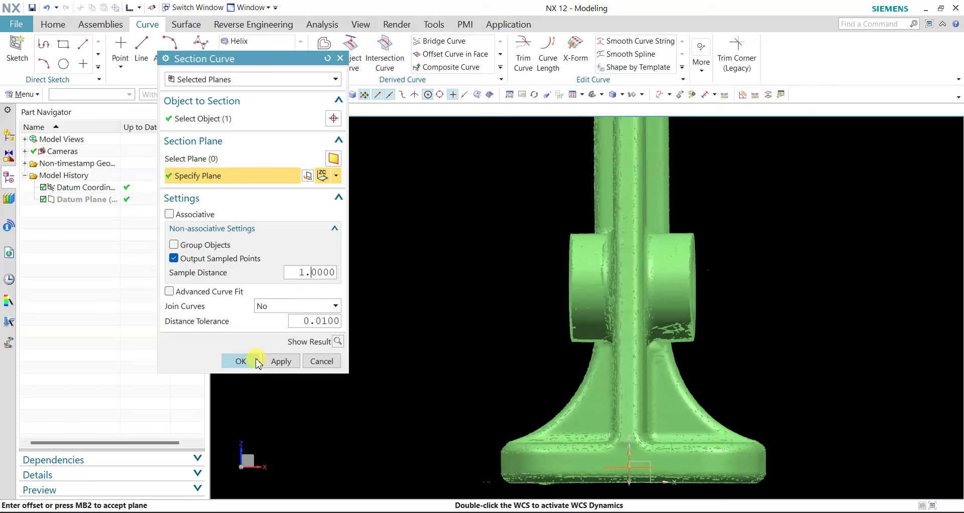
pyautogui.click(257, 361)
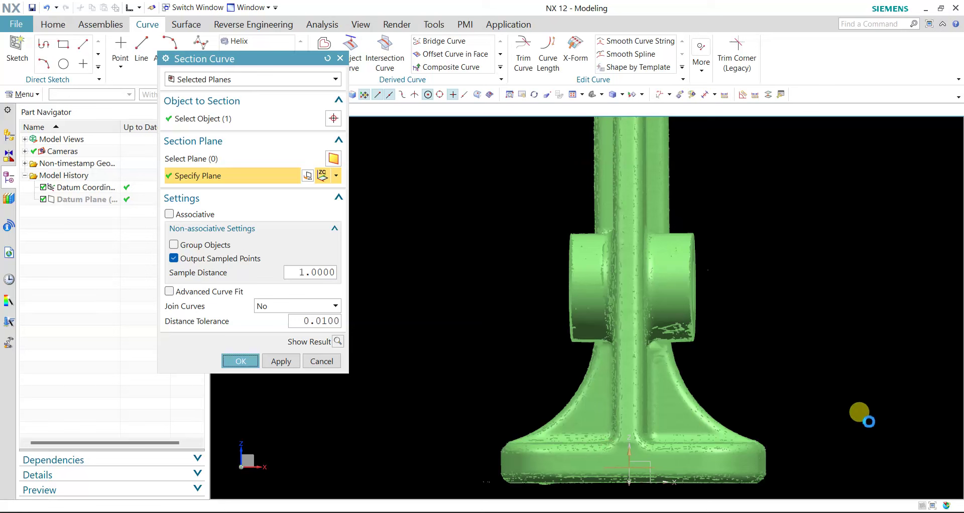
pyautogui.middleClick(899, 369)
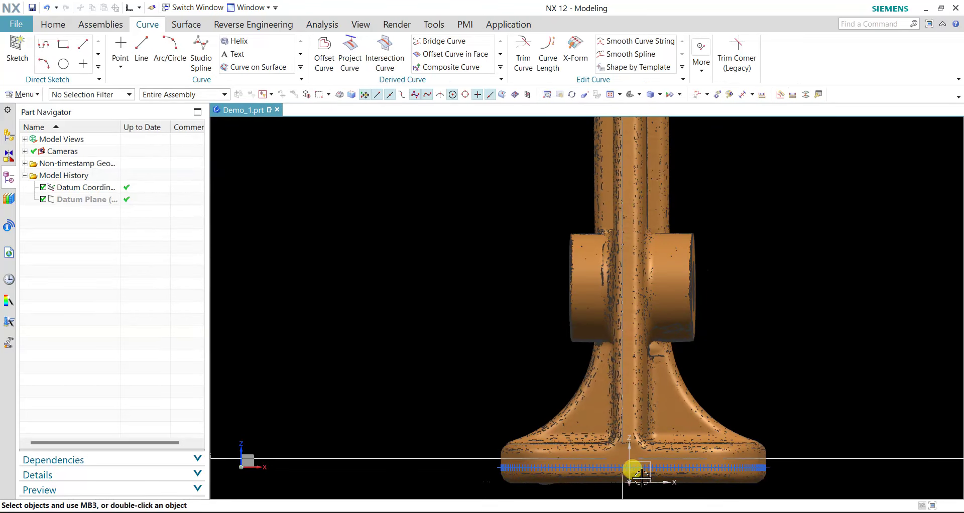
# Step: Hide the scanned facet body and centre the sampled outline in top view
pyautogui.moveTo(852, 333)
pyautogui.mouseDown(button='middle')
pyautogui.moveTo(824, 383)
pyautogui.moveTo(822, 366)
pyautogui.mouseUp(button='middle')
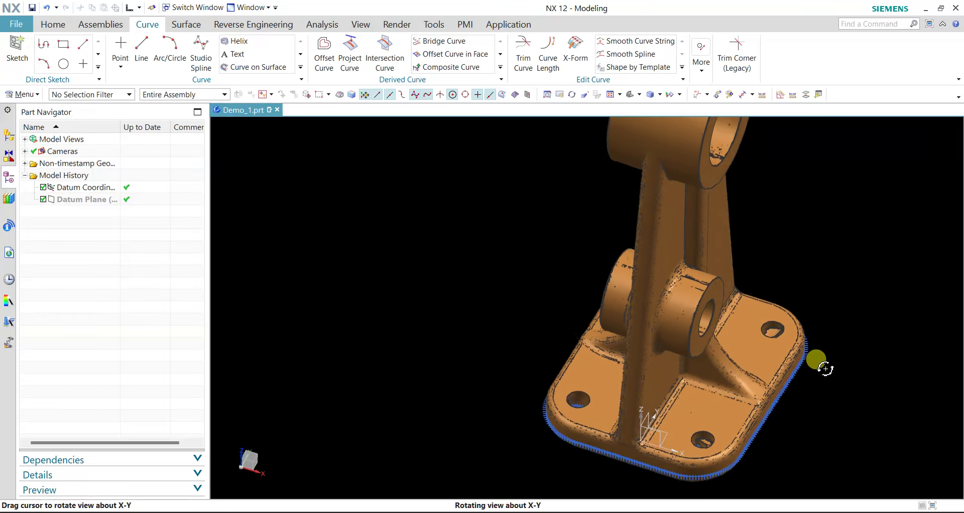
pyautogui.rightClick(663, 232)
pyautogui.click(678, 254)
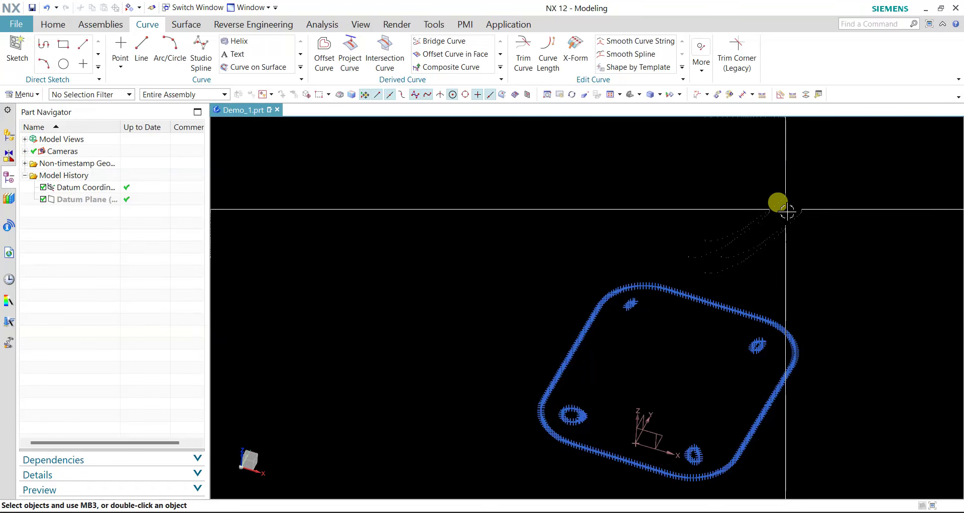
pyautogui.hotkey('ctrl', 'alt', 't')
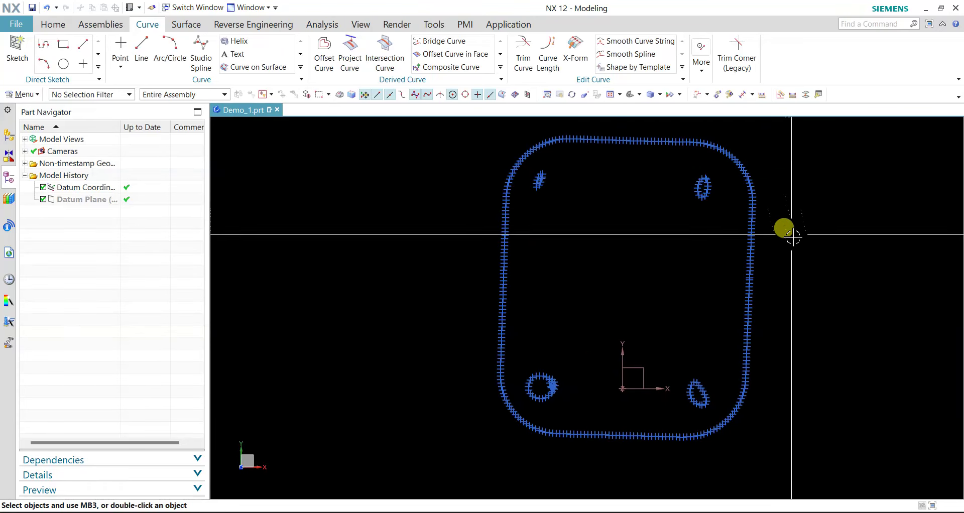
pyautogui.keyDown('shift'); pyautogui.moveTo(792, 237); pyautogui.dragTo(708, 312, button='middle'); pyautogui.keyUp('shift')
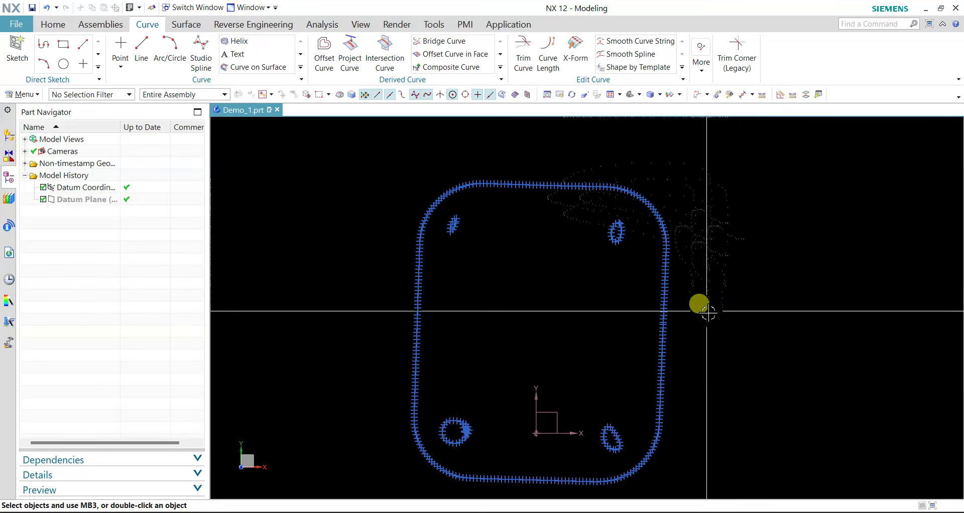
pyautogui.moveTo(708, 313)
pyautogui.keyDown('shift'); pyautogui.mouseDown(button='middle')
pyautogui.moveTo(665, 214)
pyautogui.moveTo(713, 296)
pyautogui.moveTo(743, 292)
pyautogui.moveTo(216, 129)
pyautogui.moveTo(193, 75)
pyautogui.moveTo(652, 217)
pyautogui.moveTo(695, 211)
pyautogui.mouseUp(button='middle'); pyautogui.keyUp('shift')
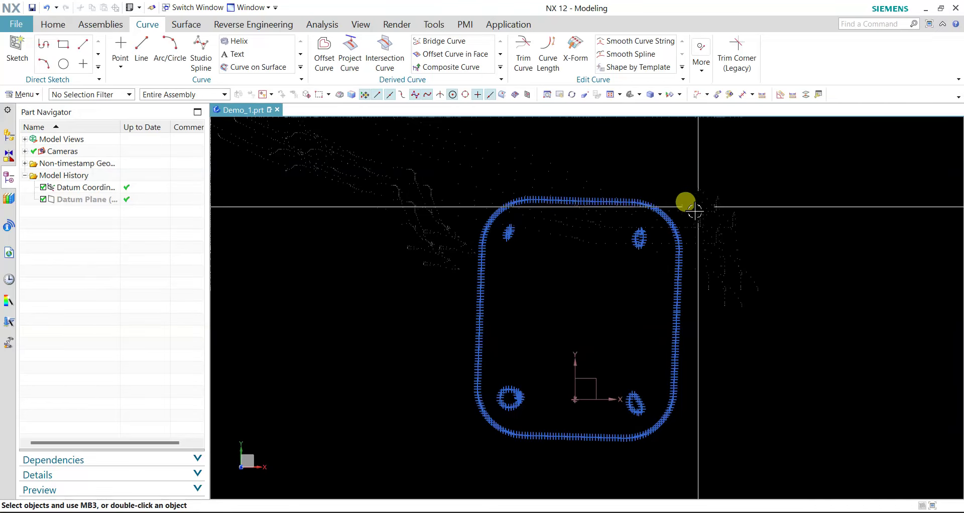
# Step: Start a line through two points on the outline's right straight edge
pyautogui.click(142, 50)
pyautogui.scroll(-2, 688, 312)
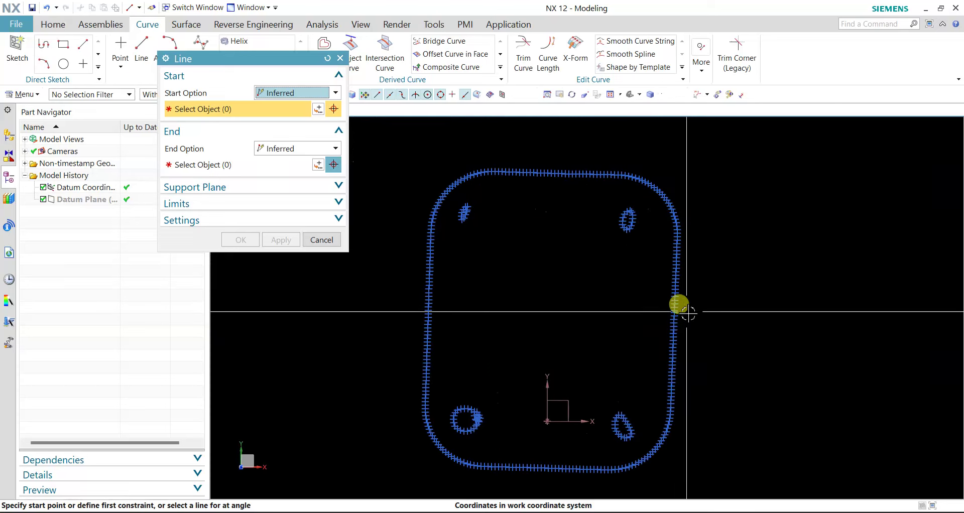
pyautogui.scroll(-1, 688, 313)
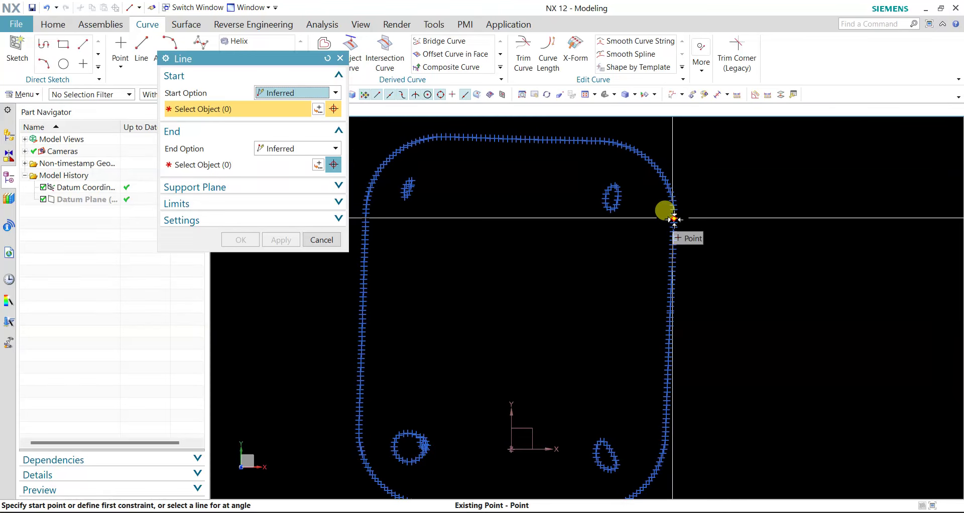
pyautogui.scroll(-3, 673, 219)
pyautogui.scroll(-1, 671, 211)
pyautogui.scroll(2, 725, 215)
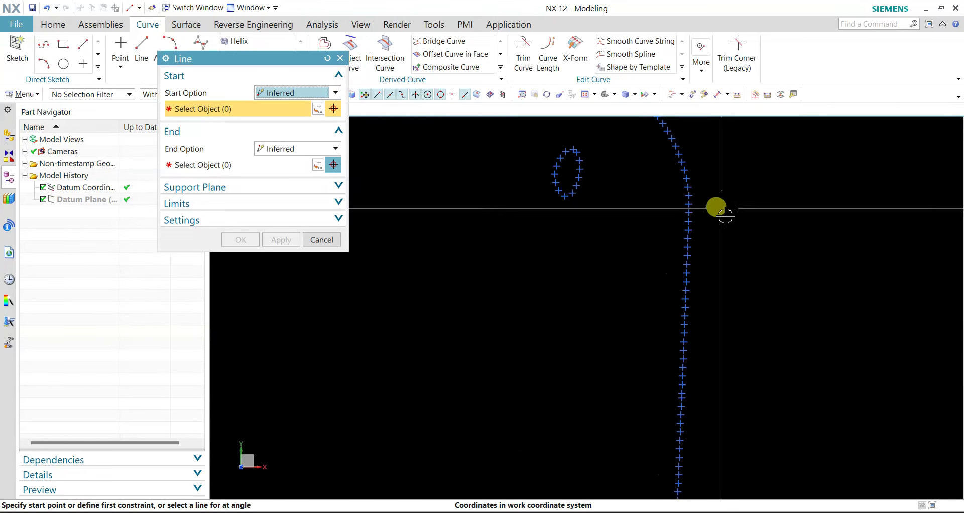
pyautogui.scroll(1, 663, 133)
pyautogui.scroll(-1, 713, 215)
pyautogui.scroll(-2, 712, 214)
pyautogui.click(683, 131)
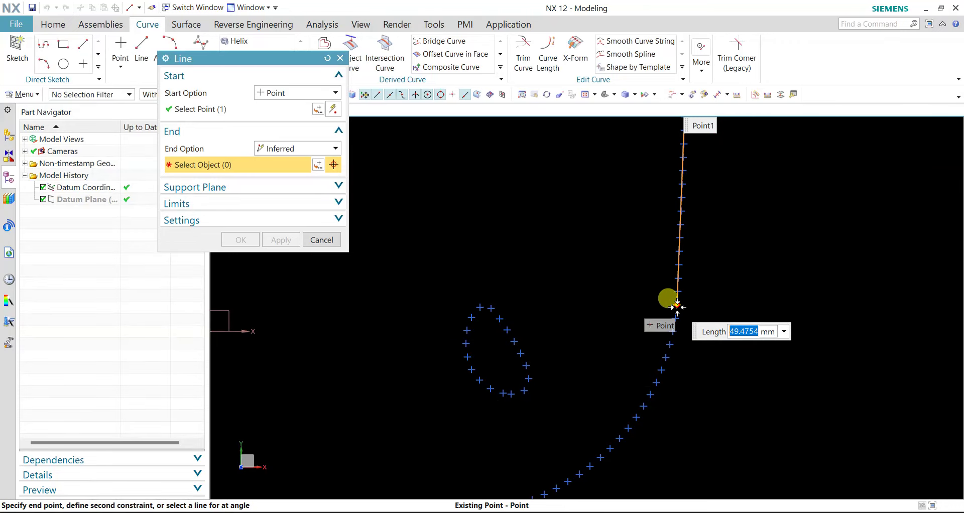
pyautogui.click(677, 305)
# Step: Extend the right-edge line's start to -28, past the top-right corner
pyautogui.moveTo(675, 308); pyautogui.dragTo(684, 416)
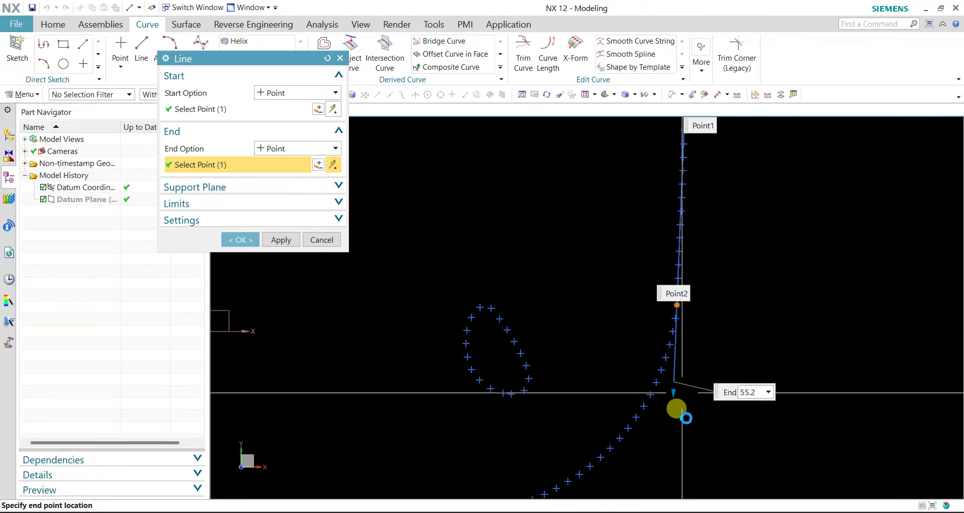
pyautogui.scroll(2, 732, 351)
pyautogui.scroll(2, 760, 311)
pyautogui.scroll(1, 802, 234)
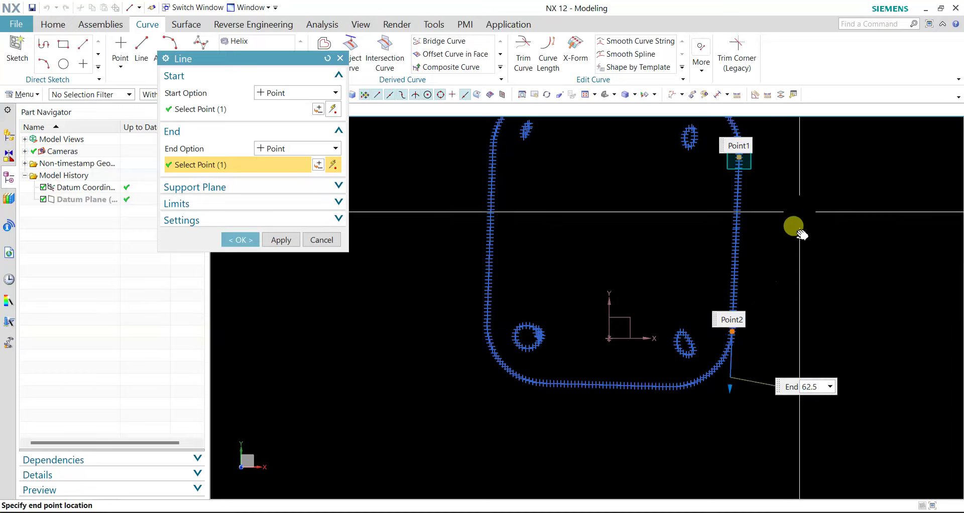
pyautogui.scroll(-2, 677, 312)
pyautogui.scroll(-2, 678, 243)
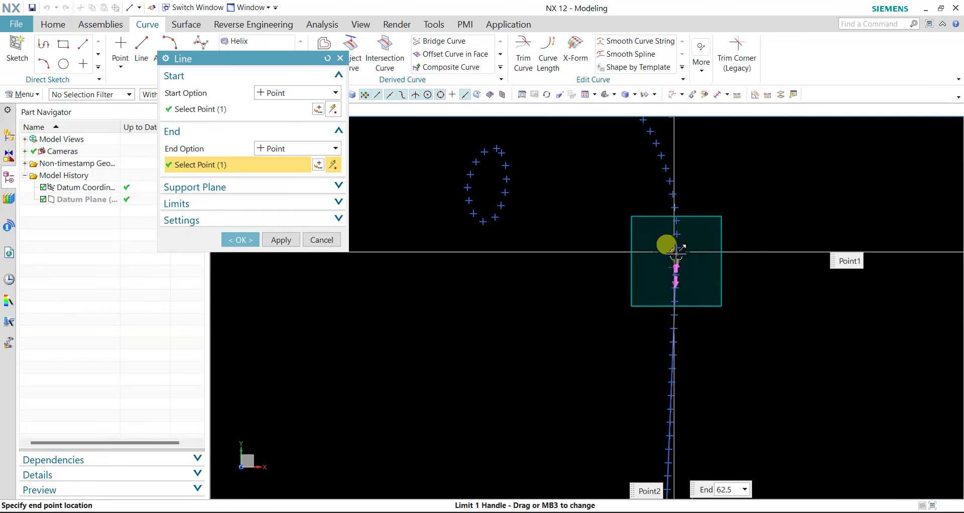
pyautogui.moveTo(678, 246); pyautogui.dragTo(715, 193)
pyautogui.scroll(3, 716, 192)
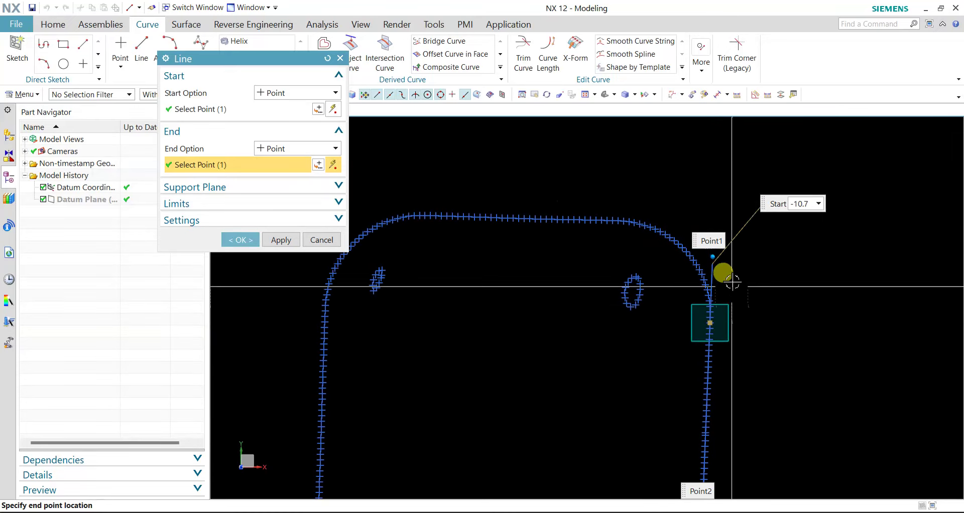
pyautogui.moveTo(713, 174); pyautogui.dragTo(716, 162)
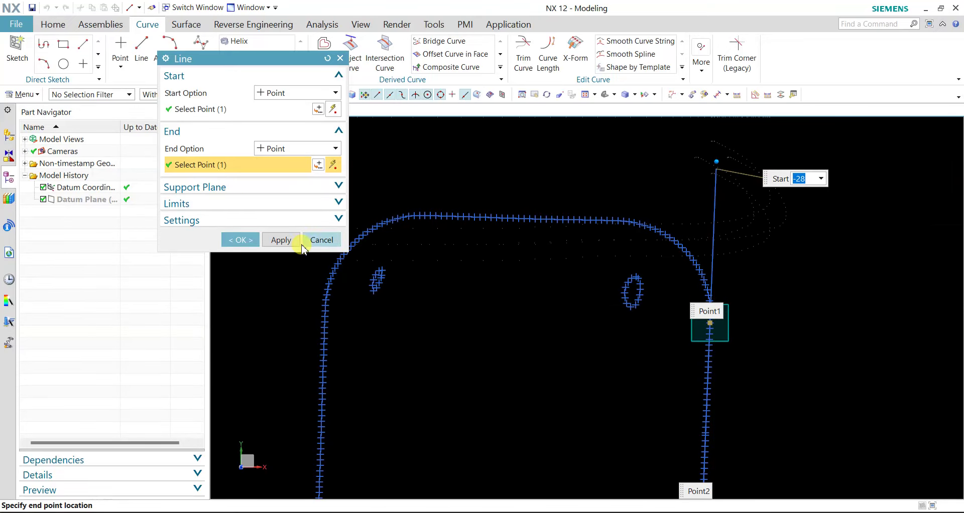
# Step: Apply the right-edge line, then add a top-edge line extended past both top corners
pyautogui.click(279, 240)
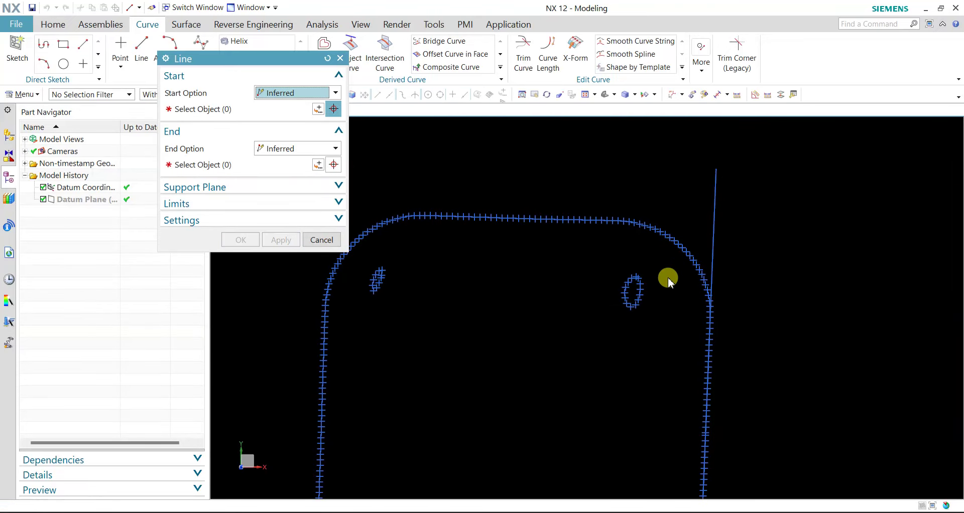
pyautogui.scroll(-2, 612, 261)
pyautogui.scroll(2, 652, 282)
pyautogui.scroll(-3, 696, 301)
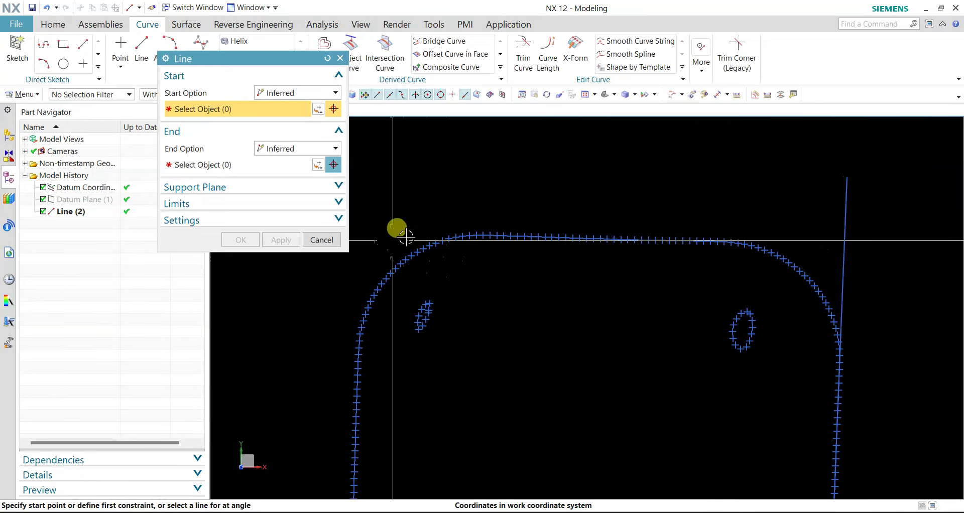
pyautogui.click(480, 237)
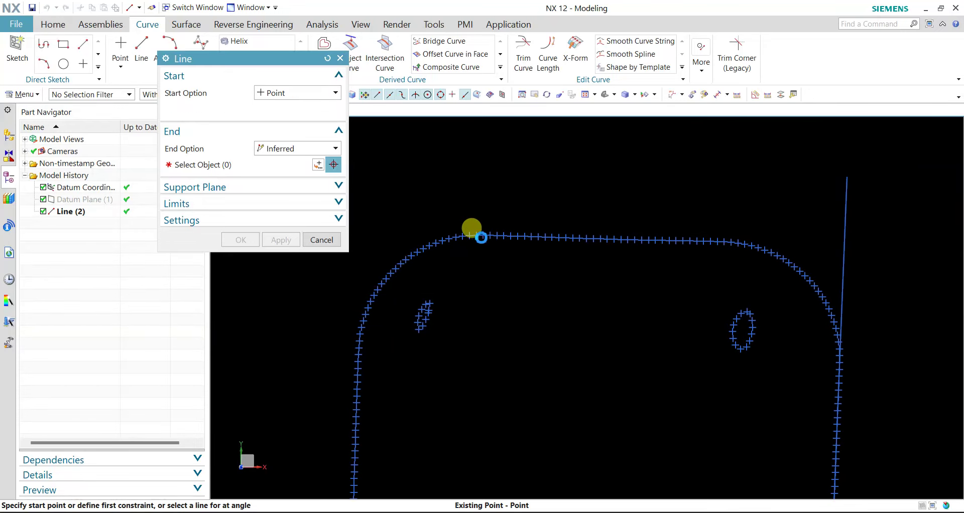
pyautogui.click(718, 242)
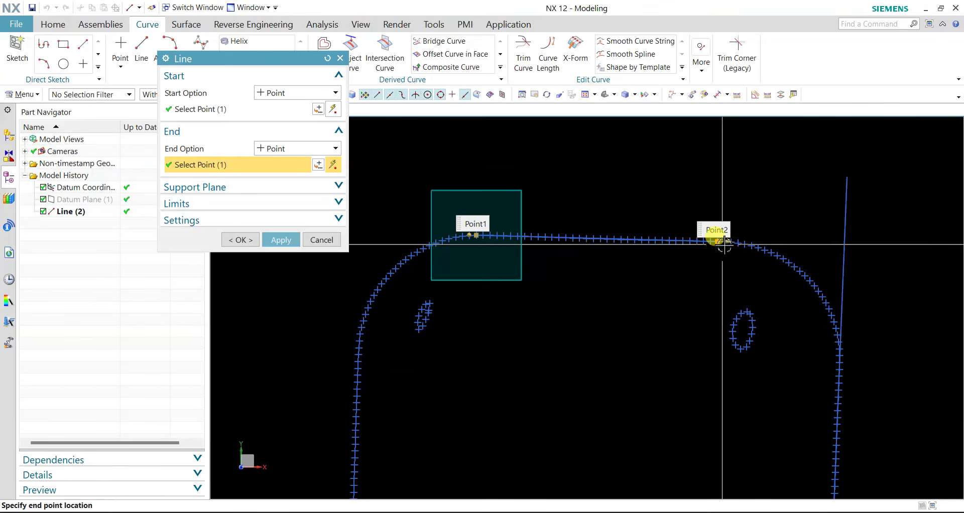
pyautogui.moveTo(724, 241); pyautogui.dragTo(937, 241)
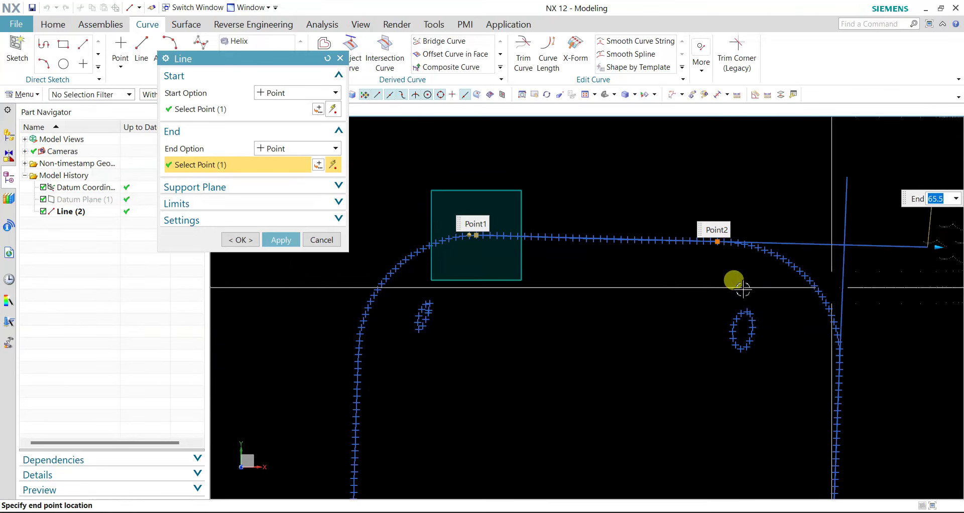
pyautogui.moveTo(474, 236)
pyautogui.mouseDown()
pyautogui.moveTo(363, 228)
pyautogui.moveTo(345, 209)
pyautogui.mouseUp()
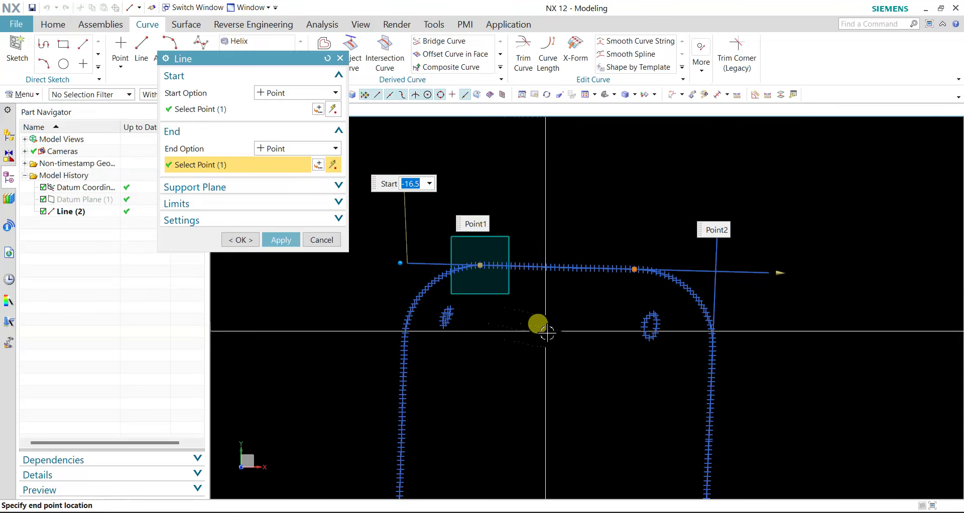
pyautogui.scroll(-2, 543, 327)
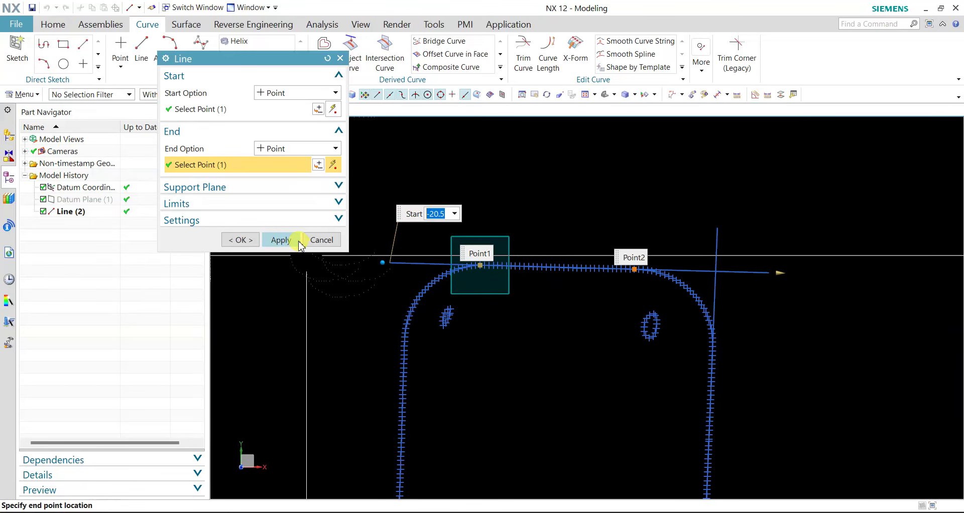
pyautogui.click(281, 240)
# Step: Add a line along the left edge, extended upward past the corner
pyautogui.scroll(-2, 518, 350)
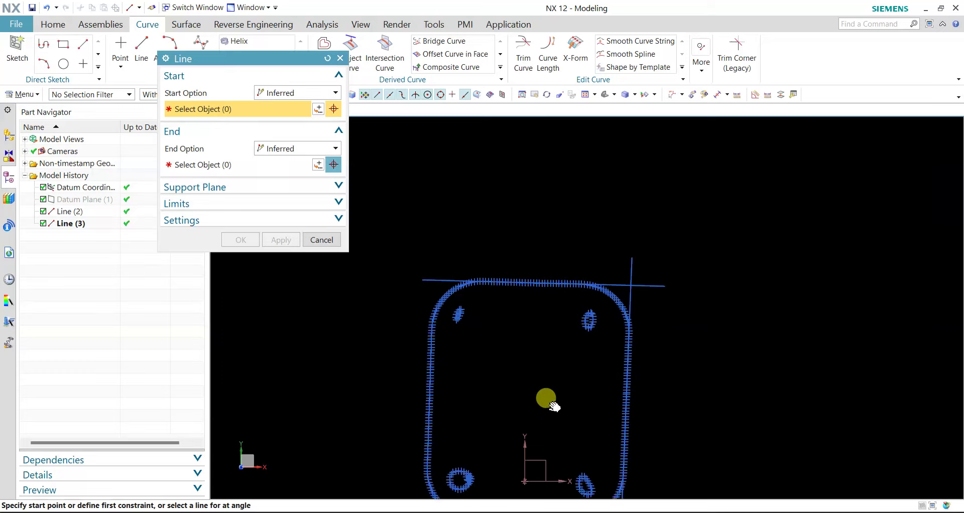
pyautogui.scroll(1, 536, 293)
pyautogui.scroll(3, 459, 248)
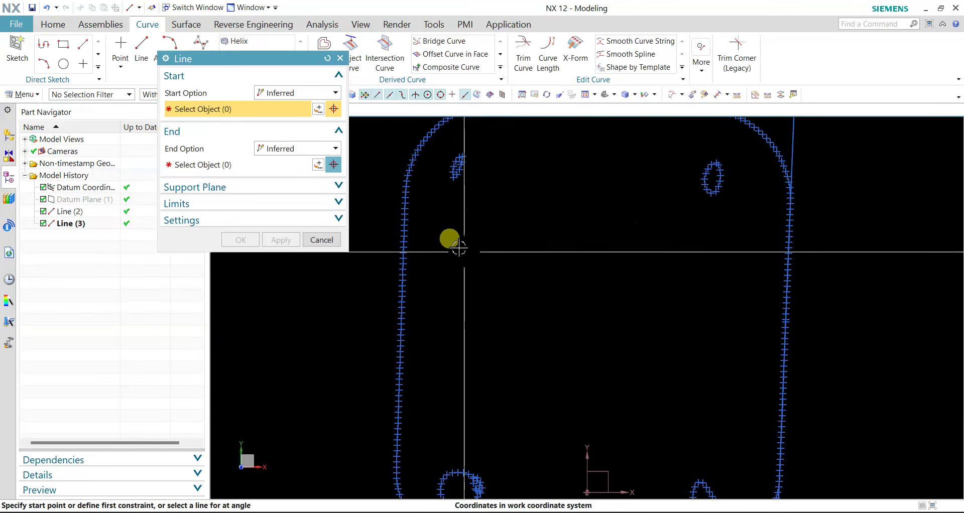
pyautogui.click(408, 190)
pyautogui.scroll(-2, 462, 323)
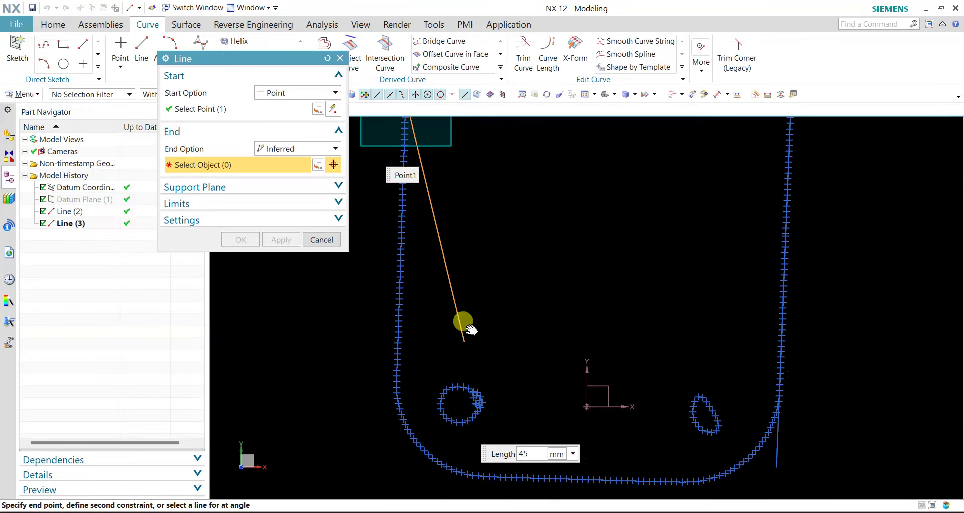
pyautogui.scroll(2, 404, 334)
pyautogui.click(398, 346)
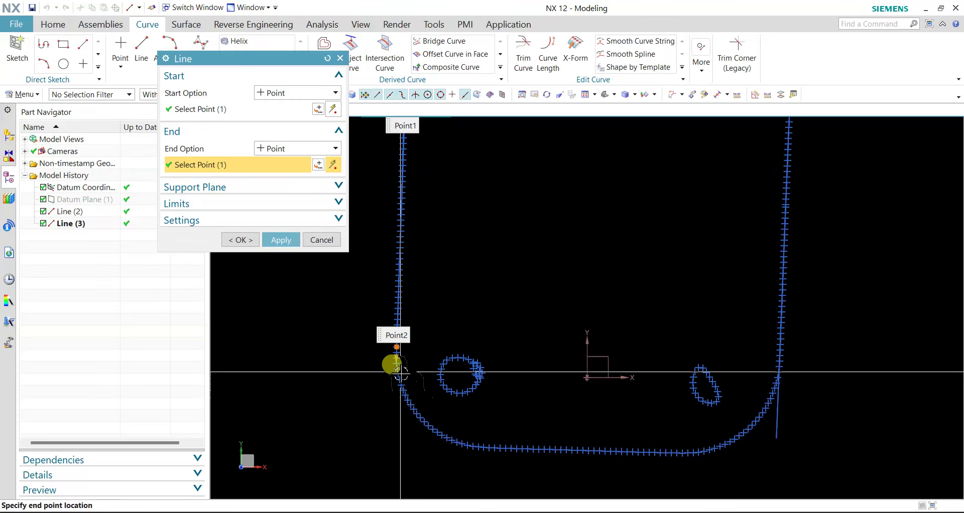
pyautogui.scroll(-2, 517, 362)
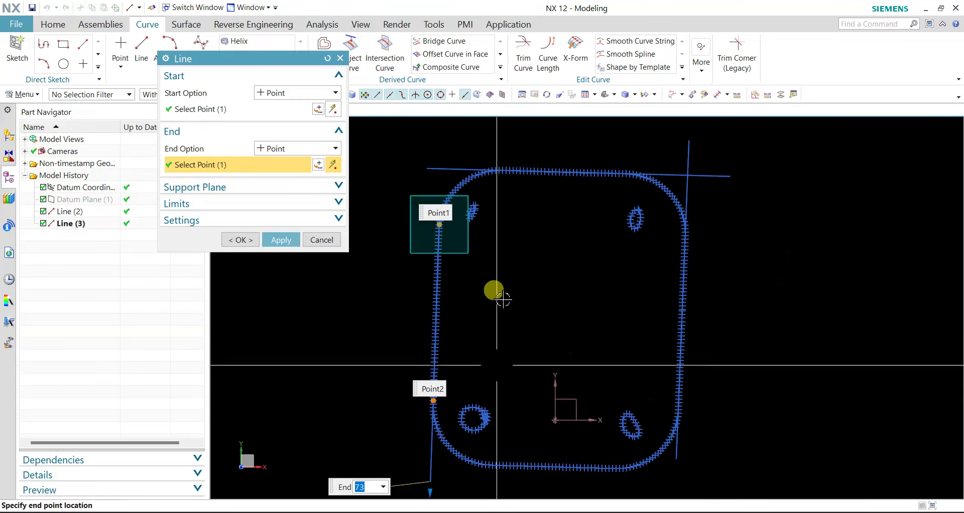
pyautogui.scroll(2, 494, 291)
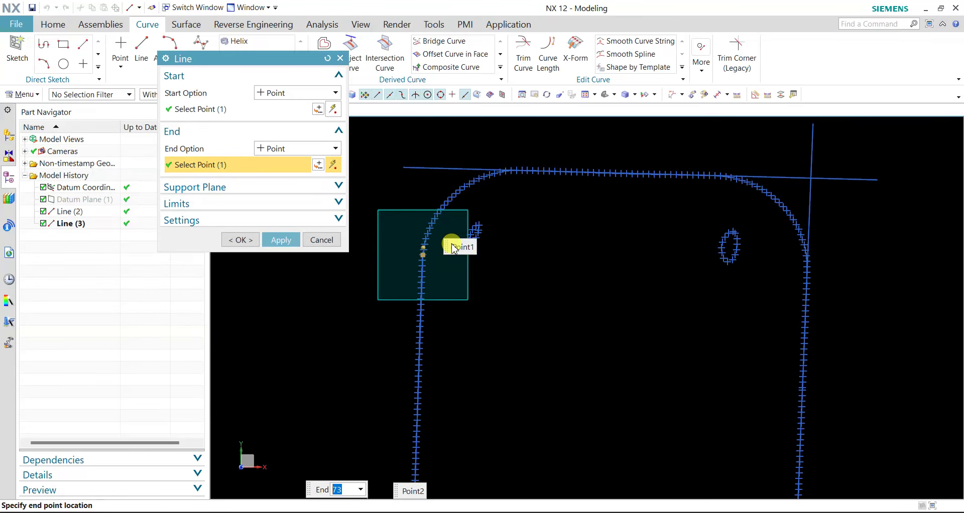
pyautogui.moveTo(423, 248); pyautogui.dragTo(423, 158)
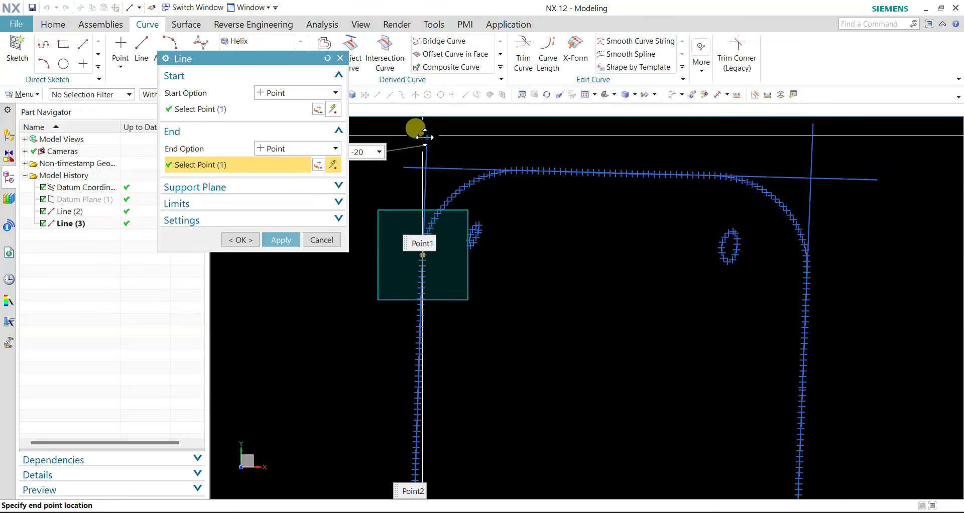
pyautogui.scroll(-1, 534, 233)
pyautogui.scroll(-1, 608, 281)
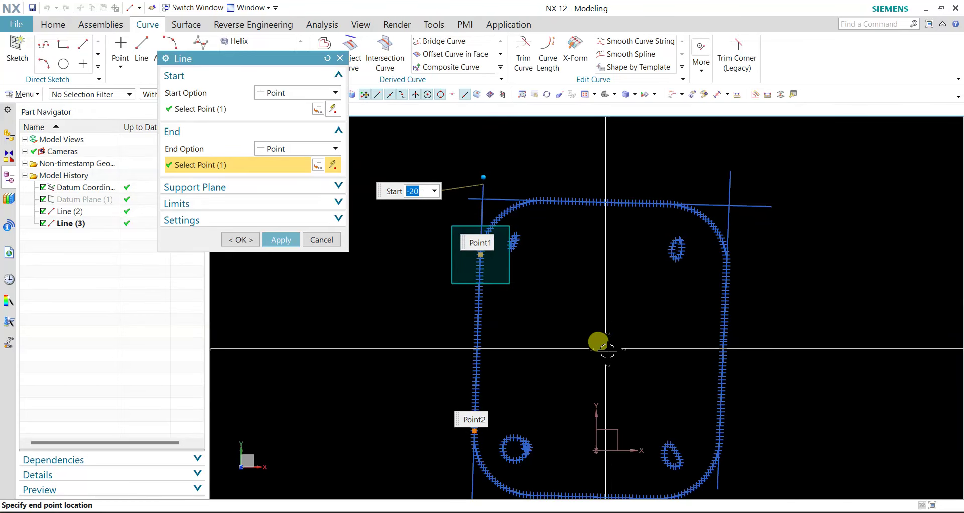
pyautogui.keyDown('shift'); pyautogui.moveTo(608, 350); pyautogui.dragTo(598, 249, button='middle'); pyautogui.keyUp('shift')
pyautogui.click(281, 240)
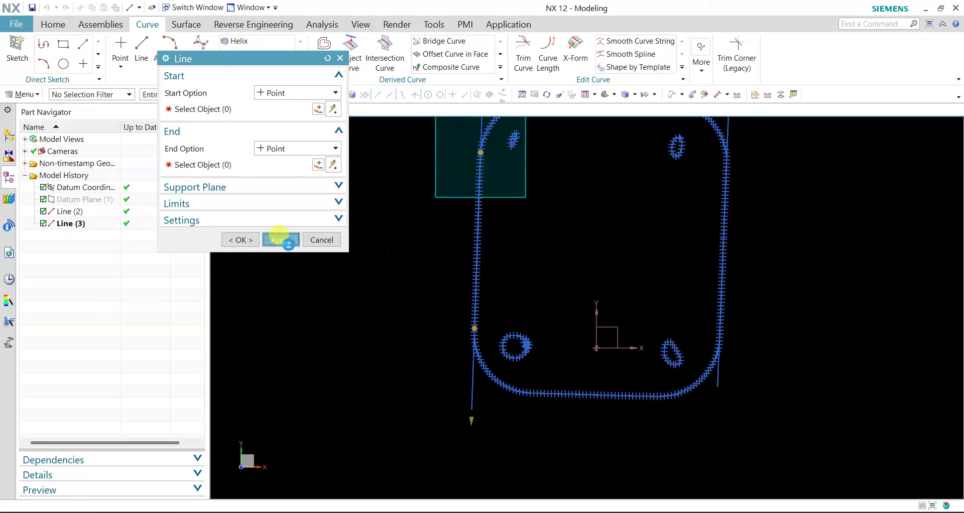
# Step: Add a bottom-edge line extended past both bottom corners
pyautogui.scroll(1, 590, 441)
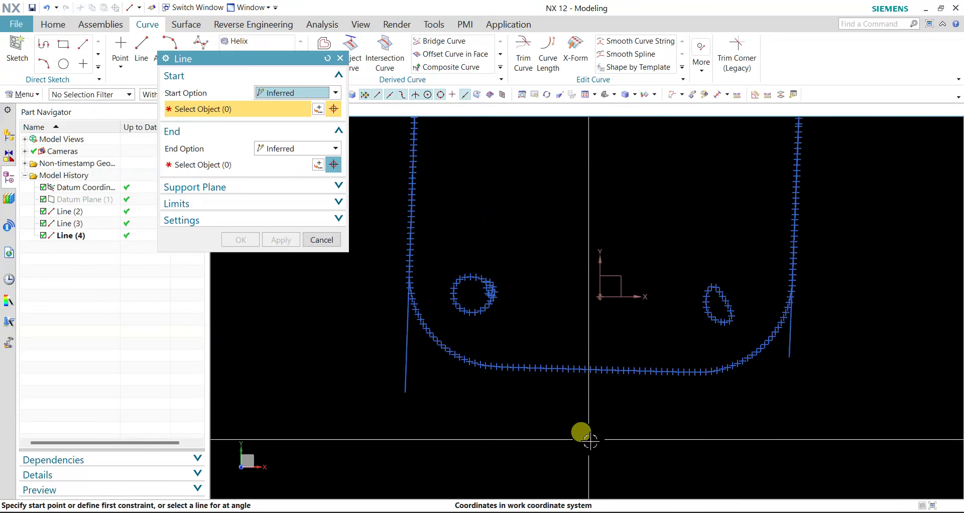
pyautogui.scroll(1, 590, 441)
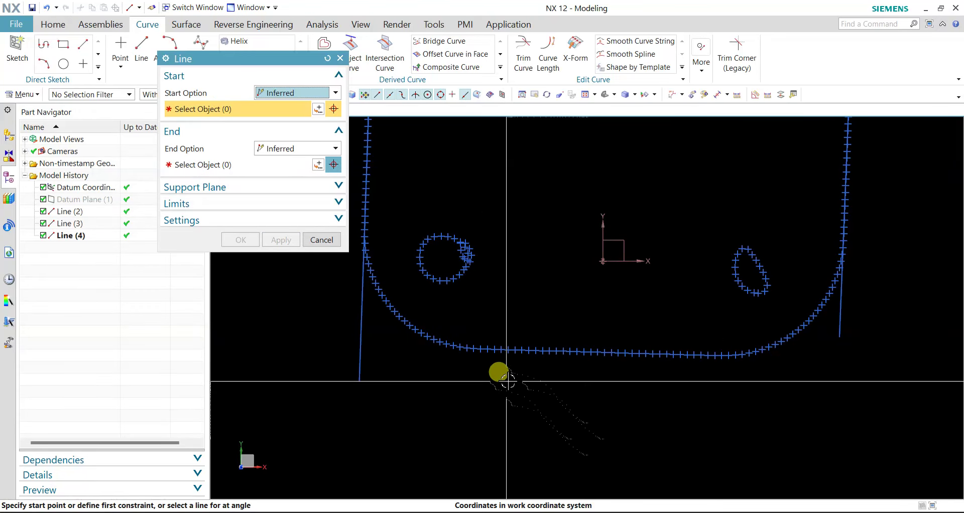
pyautogui.click(468, 348)
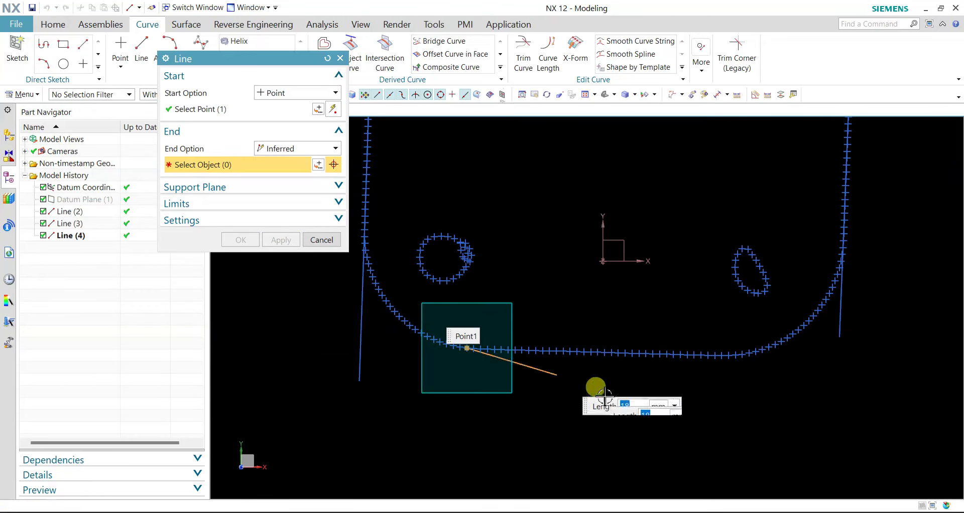
pyautogui.click(728, 355)
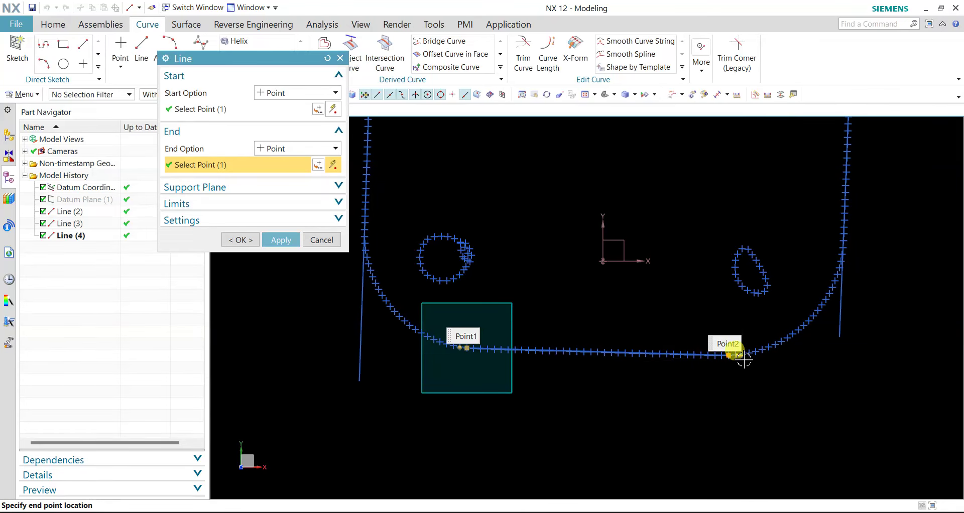
pyautogui.moveTo(744, 359); pyautogui.dragTo(936, 358)
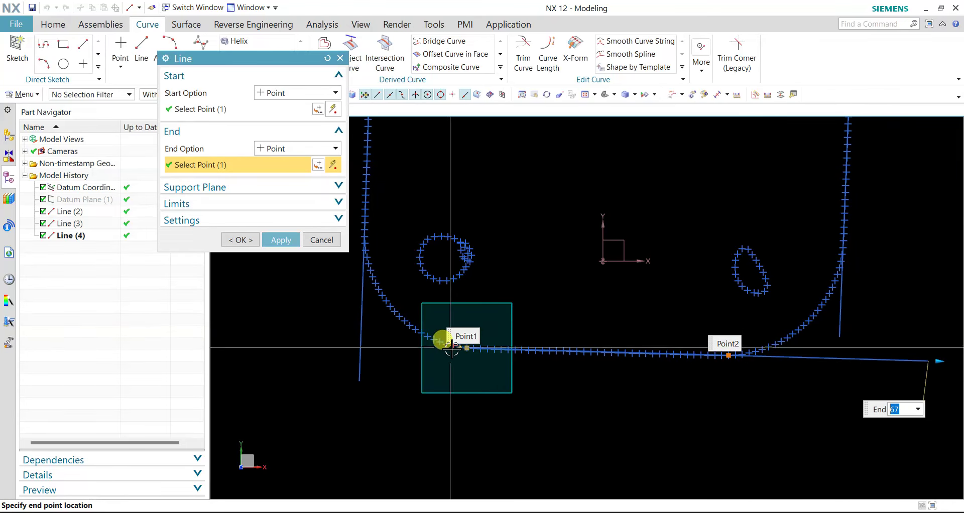
pyautogui.moveTo(459, 348); pyautogui.dragTo(325, 344)
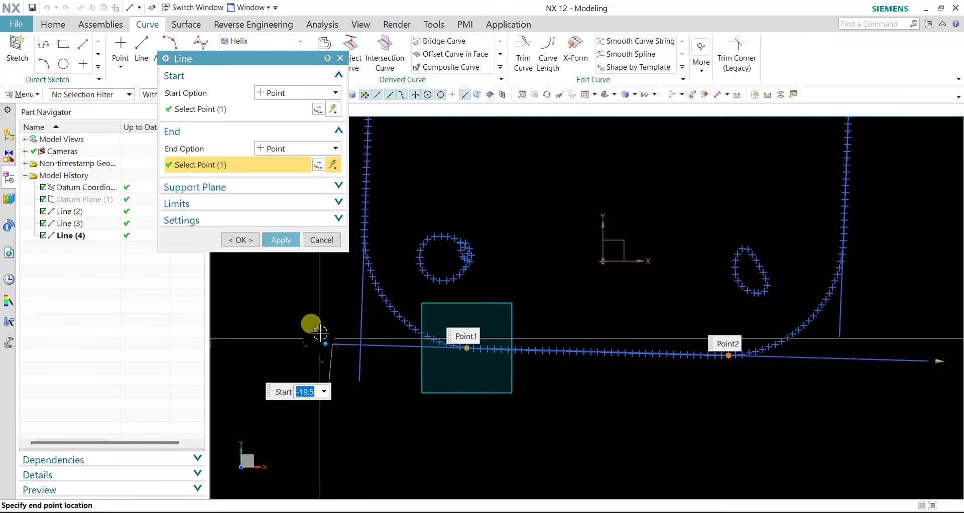
pyautogui.click(282, 240)
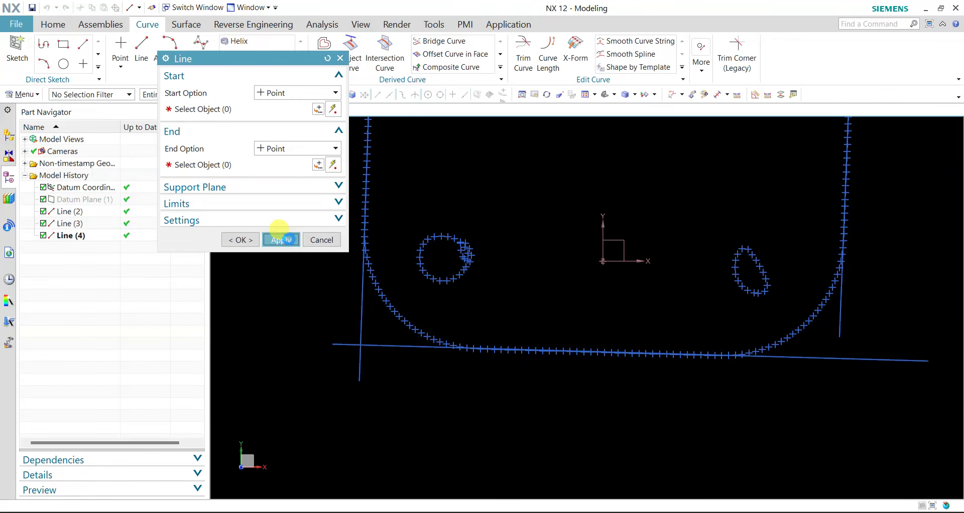
# Step: Lengthen the right-edge line, Line (2), downward so its end reaches 75
pyautogui.click(321, 240)
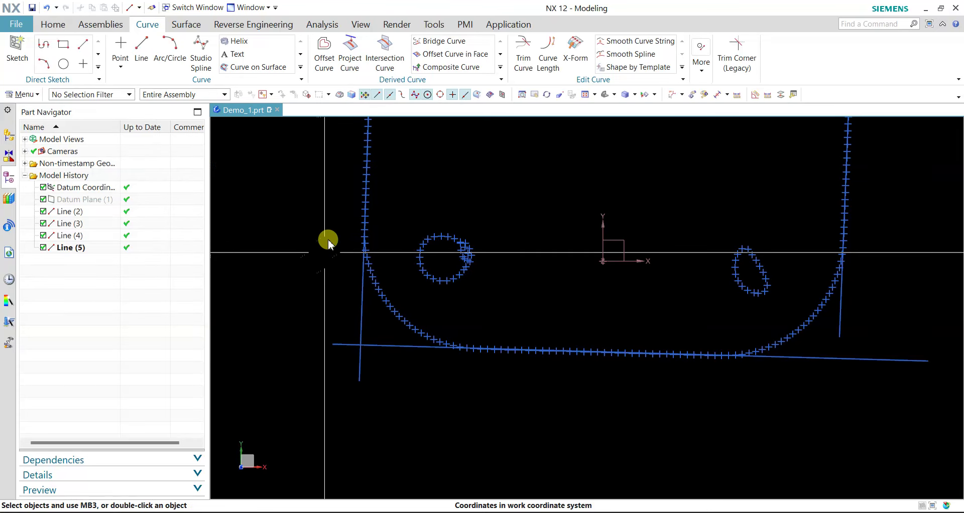
pyautogui.doubleClick(836, 332)
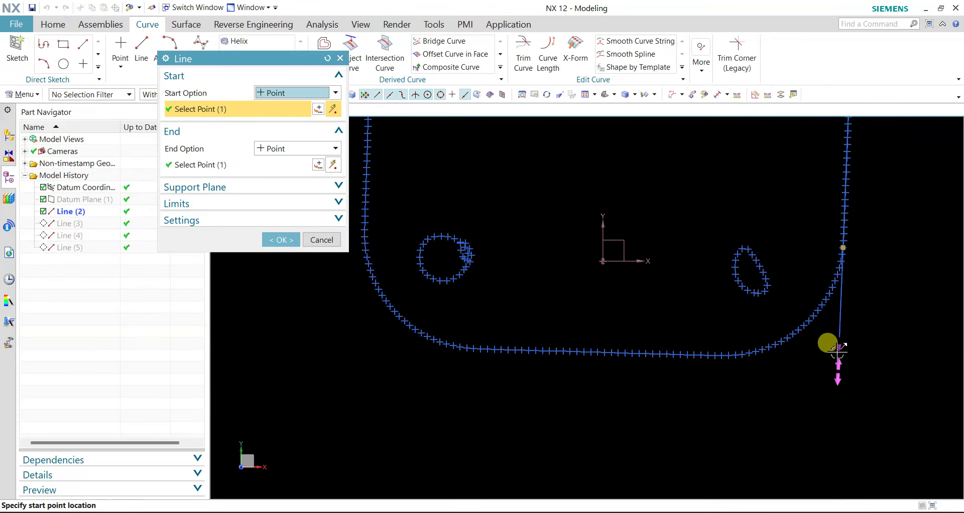
pyautogui.moveTo(837, 354); pyautogui.dragTo(839, 430)
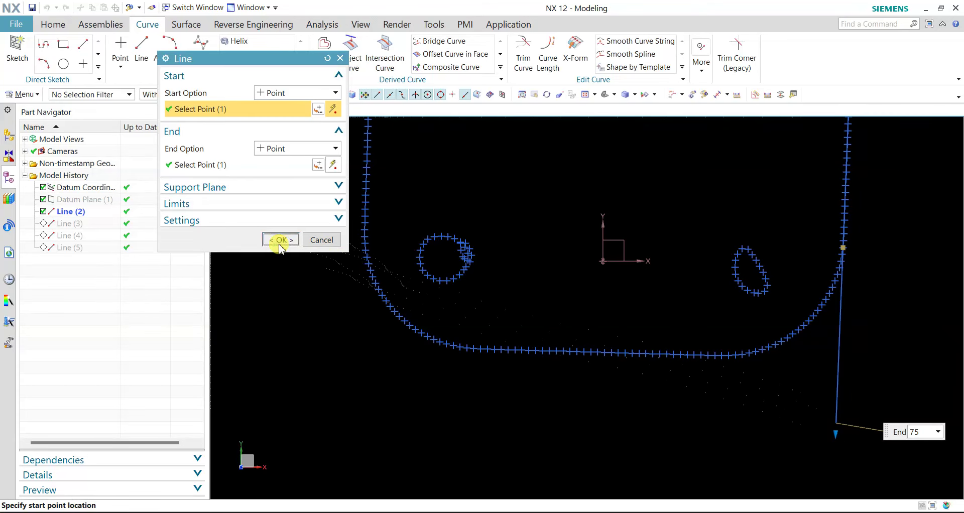
pyautogui.click(280, 240)
pyautogui.scroll(1, 395, 351)
pyautogui.scroll(3, 398, 390)
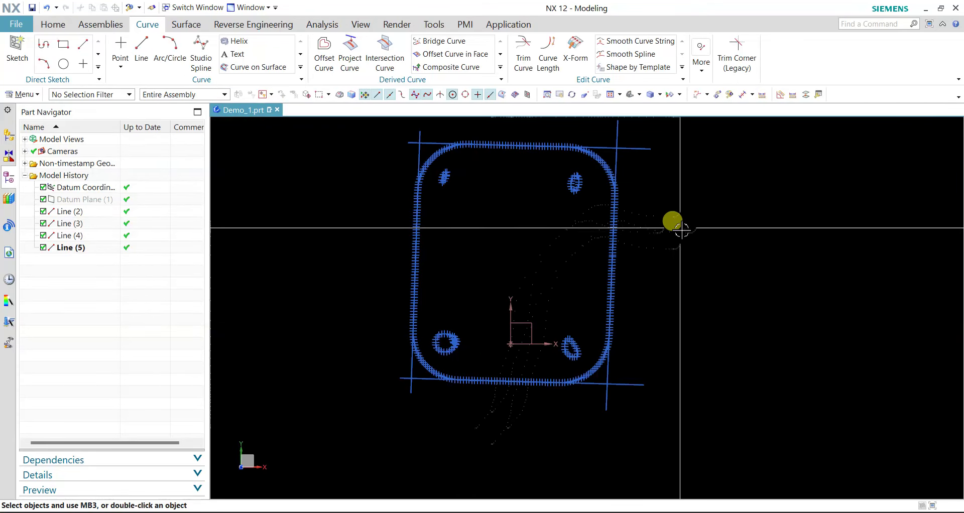
# Step: Move all scanned profile points to layer 100 using the Point selection filter
pyautogui.keyDown('shift'); pyautogui.moveTo(681, 228); pyautogui.dragTo(722, 291, button='middle'); pyautogui.keyUp('shift')
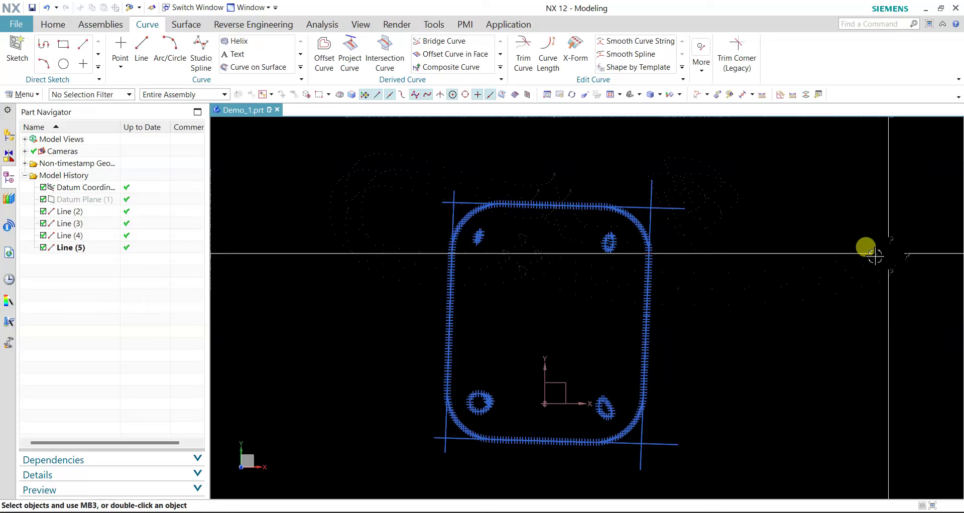
pyautogui.keyDown('ctrl'); pyautogui.moveTo(875, 256); pyautogui.dragTo(455, 201, button='middle'); pyautogui.keyUp('ctrl')
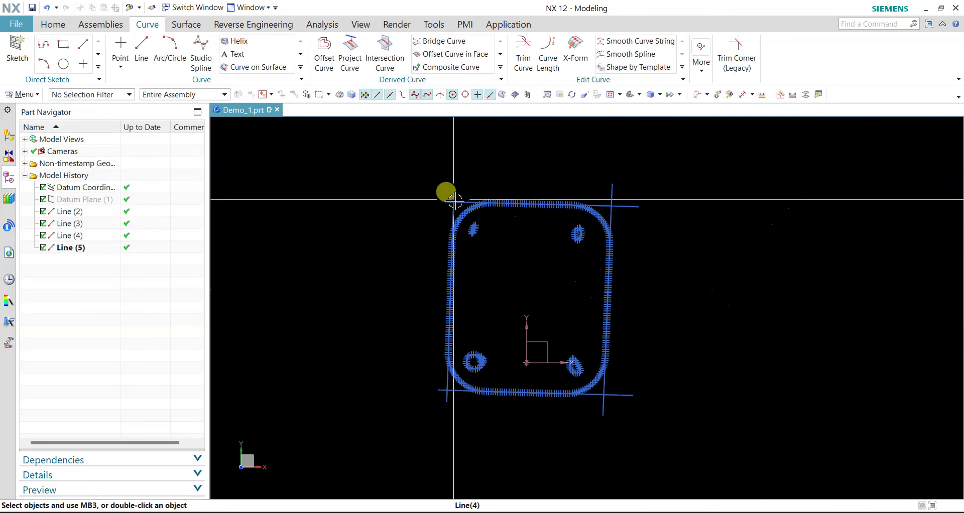
pyautogui.moveTo(455, 201)
pyautogui.mouseDown()
pyautogui.moveTo(341, 165)
pyautogui.moveTo(305, 126)
pyautogui.mouseUp()
pyautogui.click(107, 94)
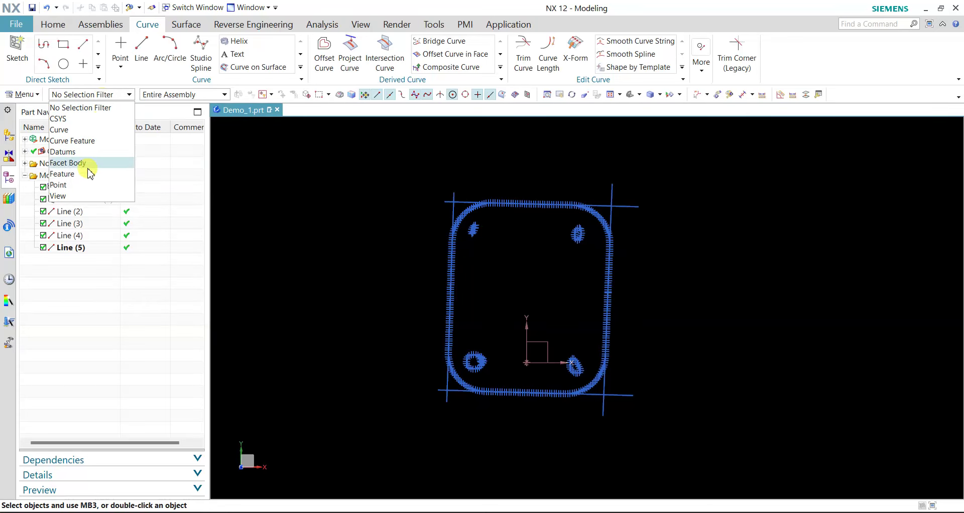
pyautogui.click(78, 184)
pyautogui.moveTo(369, 157); pyautogui.dragTo(702, 421)
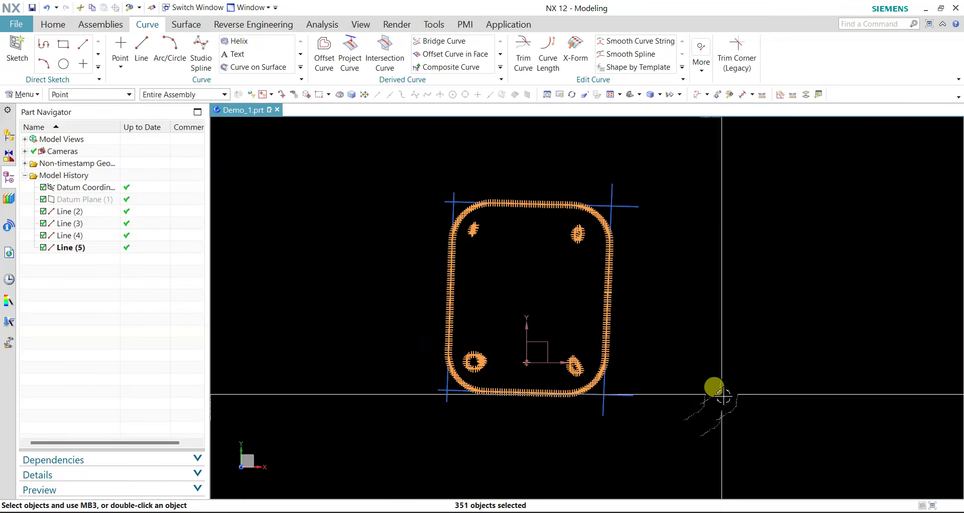
pyautogui.click(806, 95)
pyautogui.write('100')
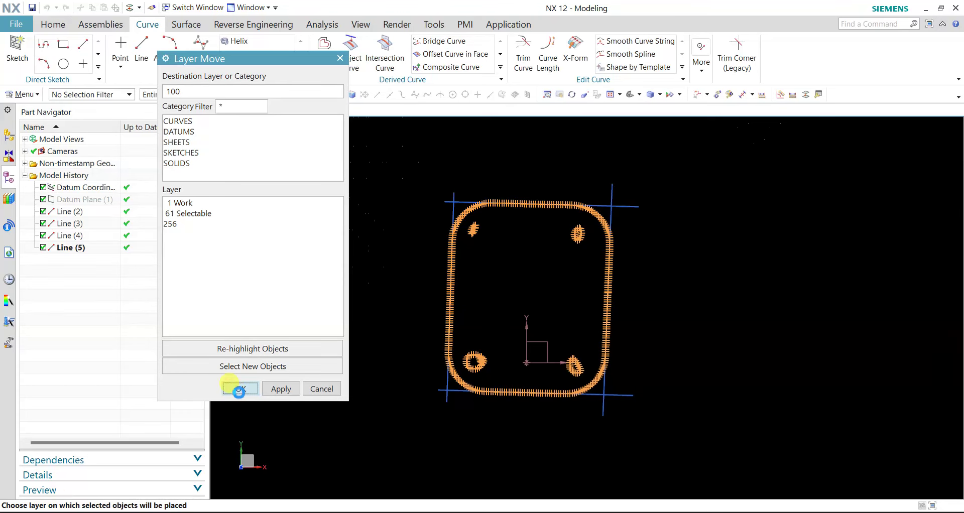
pyautogui.click(239, 389)
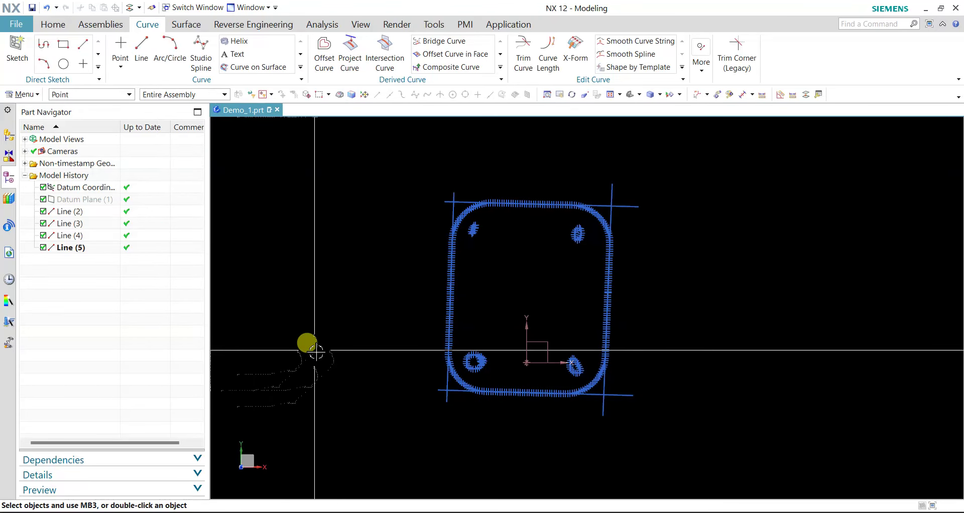
# Step: Hide layer 100 so only the four framing lines stay visible
pyautogui.hotkey('ctrl', 'l')
pyautogui.click(179, 241)
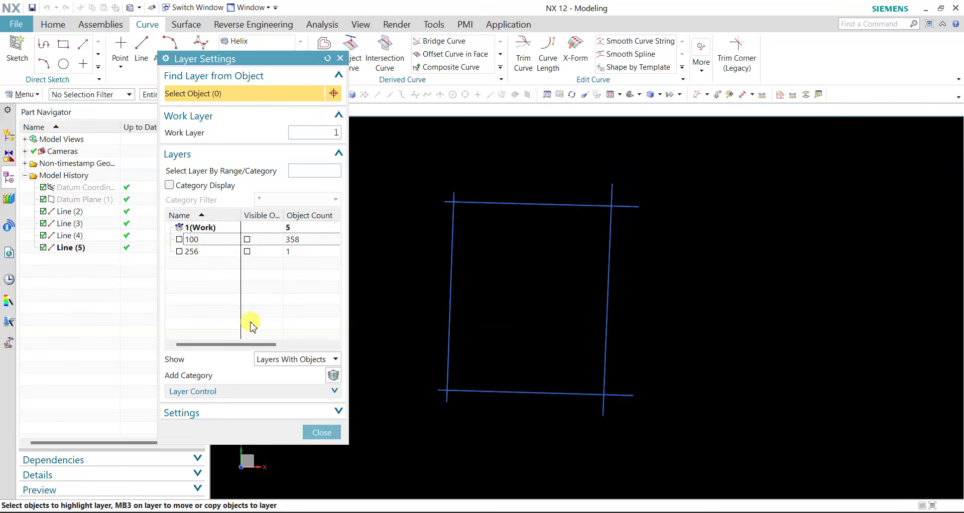
pyautogui.click(320, 432)
pyautogui.scroll(2, 484, 191)
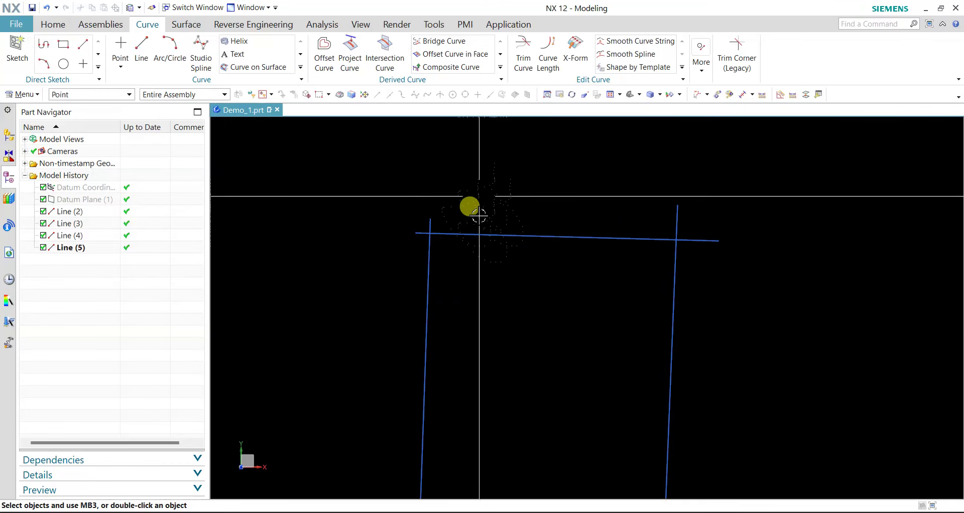
pyautogui.scroll(-2, 638, 215)
pyautogui.scroll(1, 768, 247)
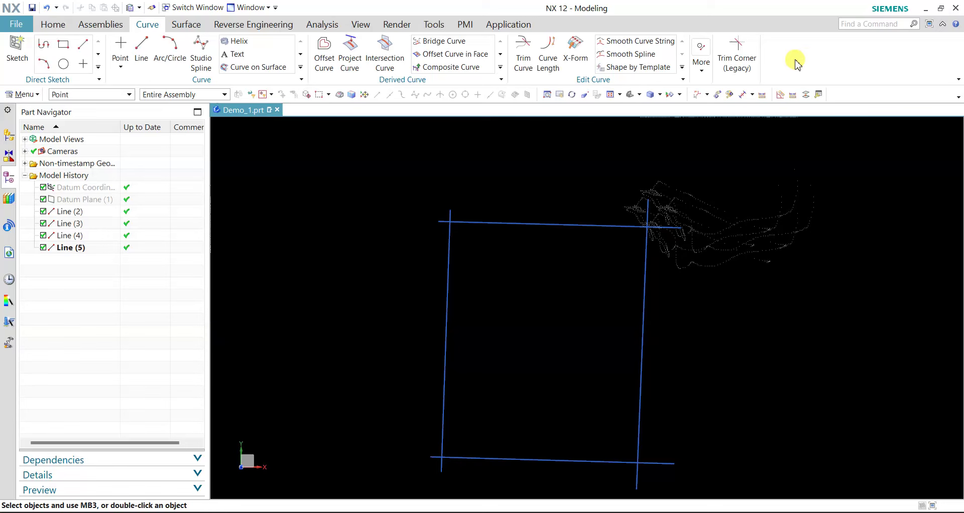
# Step: Trim the top-right, top-left and bottom-right line corners, accepting each parameter-loss prompt
pyautogui.click(742, 56)
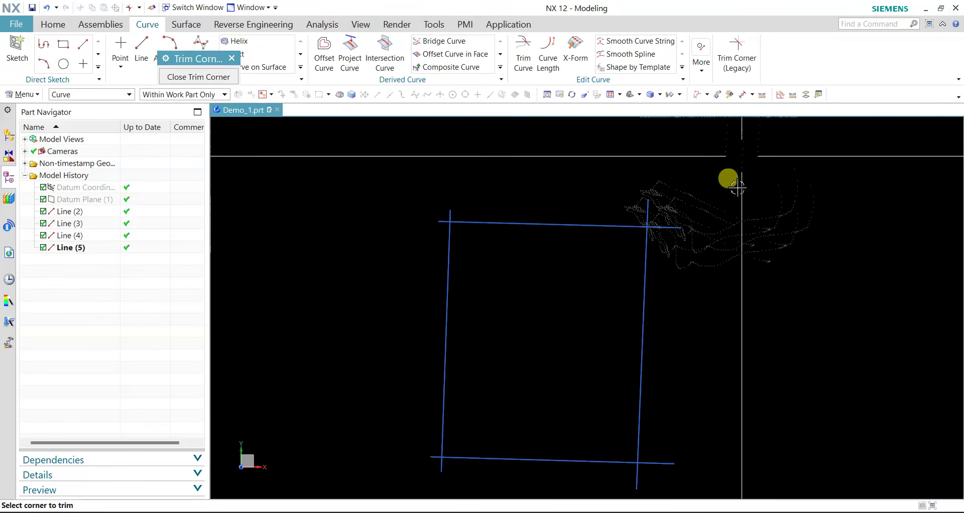
pyautogui.click(651, 227)
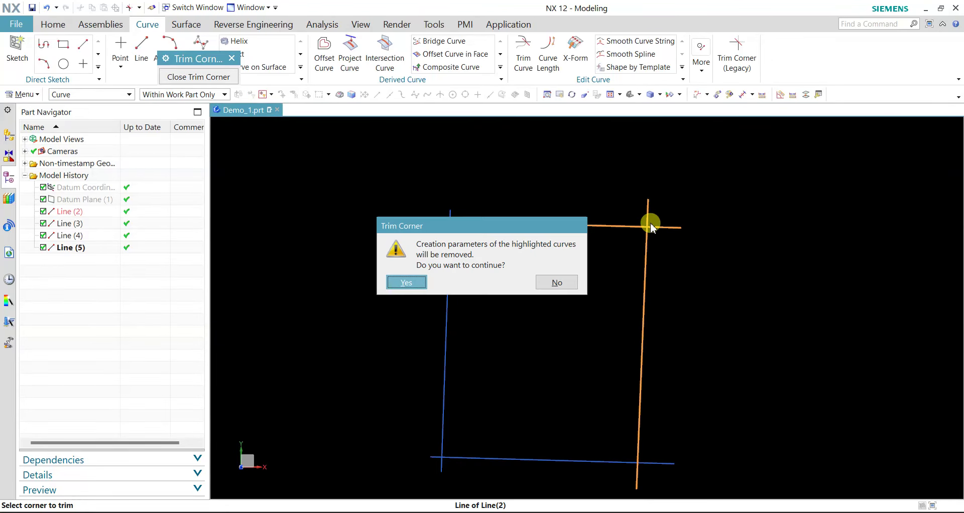
pyautogui.click(426, 284)
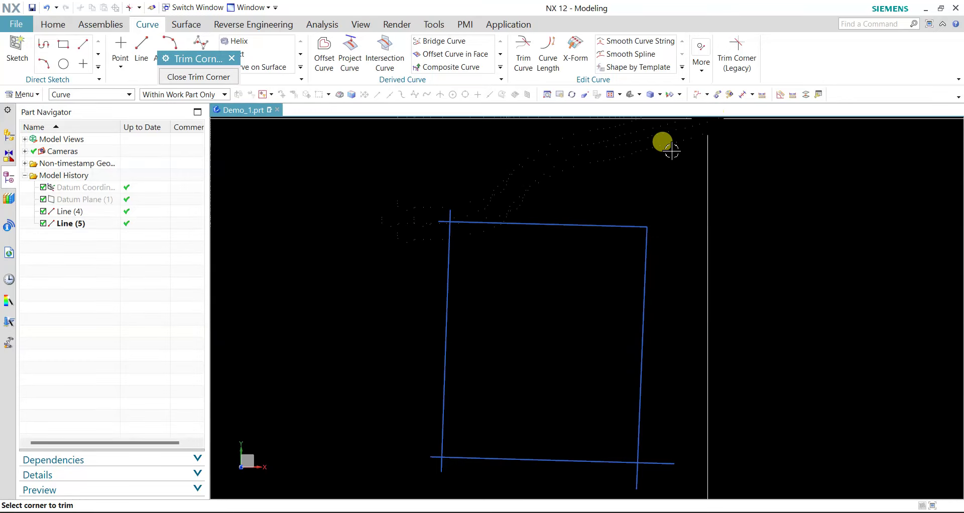
pyautogui.scroll(3, 423, 255)
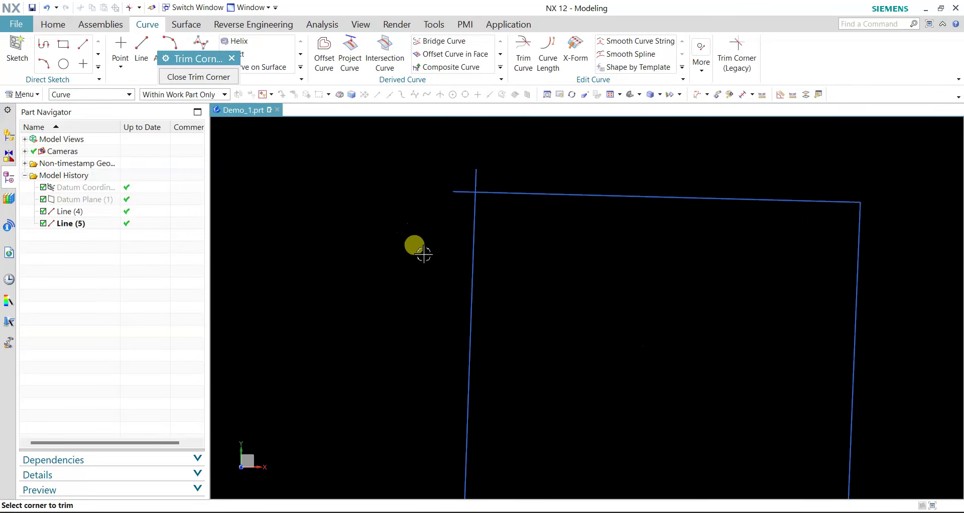
pyautogui.click(474, 192)
pyautogui.click(426, 283)
pyautogui.scroll(-2, 538, 314)
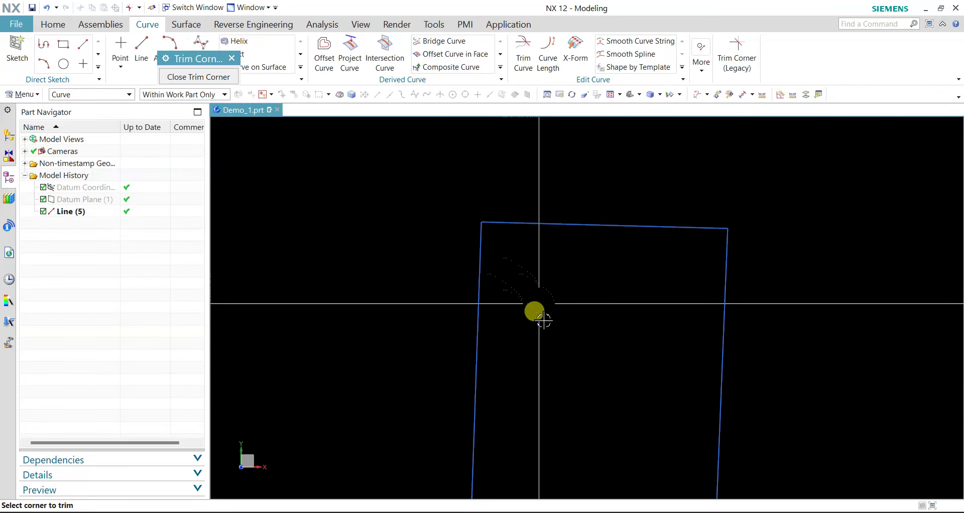
pyautogui.scroll(2, 648, 415)
pyautogui.scroll(1, 743, 392)
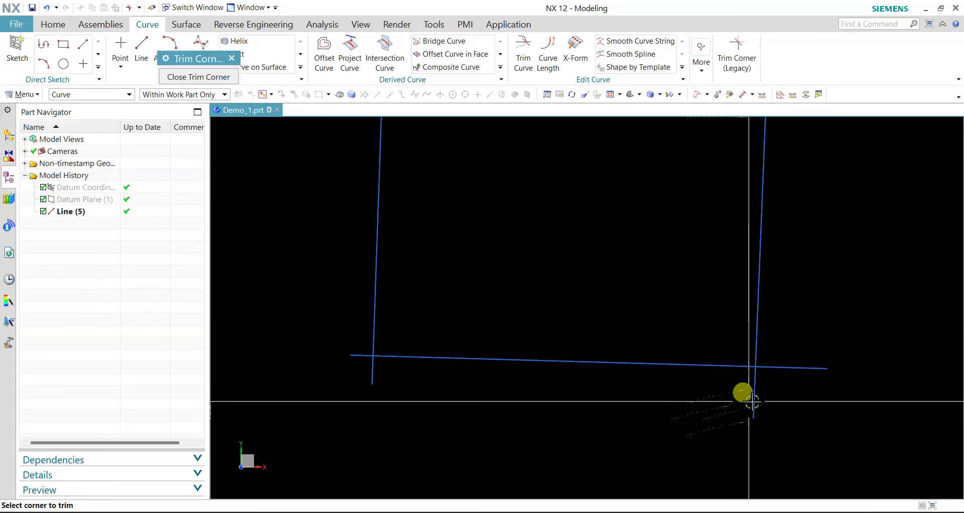
pyautogui.click(758, 369)
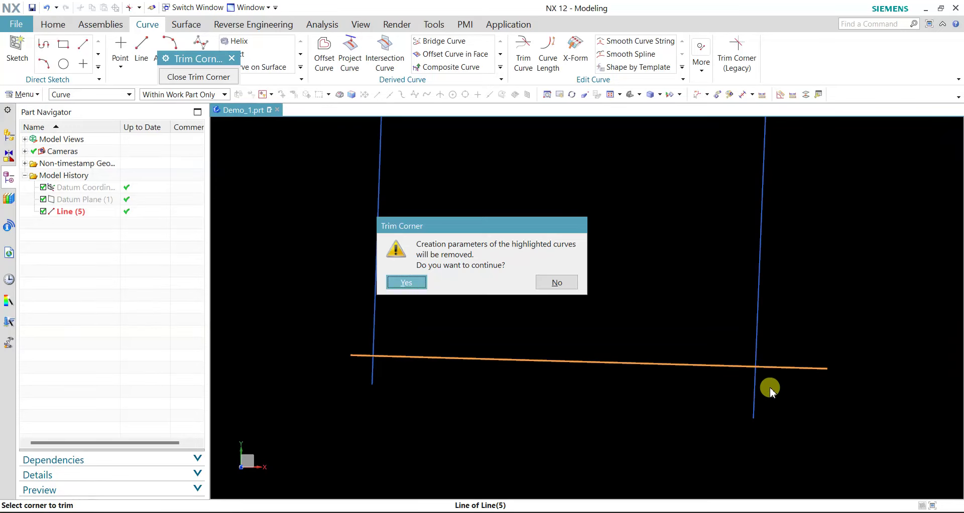
pyautogui.click(420, 285)
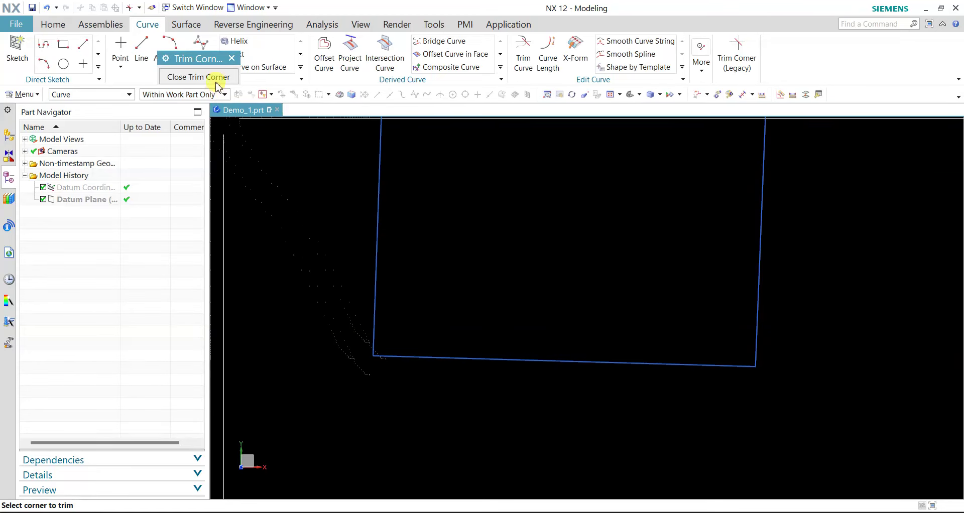
pyautogui.click(231, 58)
pyautogui.scroll(-2, 494, 365)
# Step: Unhide the scanned facet body through the Ctrl+Shift+K class selection
pyautogui.keyDown('shift'); pyautogui.moveTo(494, 365); pyautogui.dragTo(671, 237, button='middle'); pyautogui.keyUp('shift')
pyautogui.scroll(-2, 640, 289)
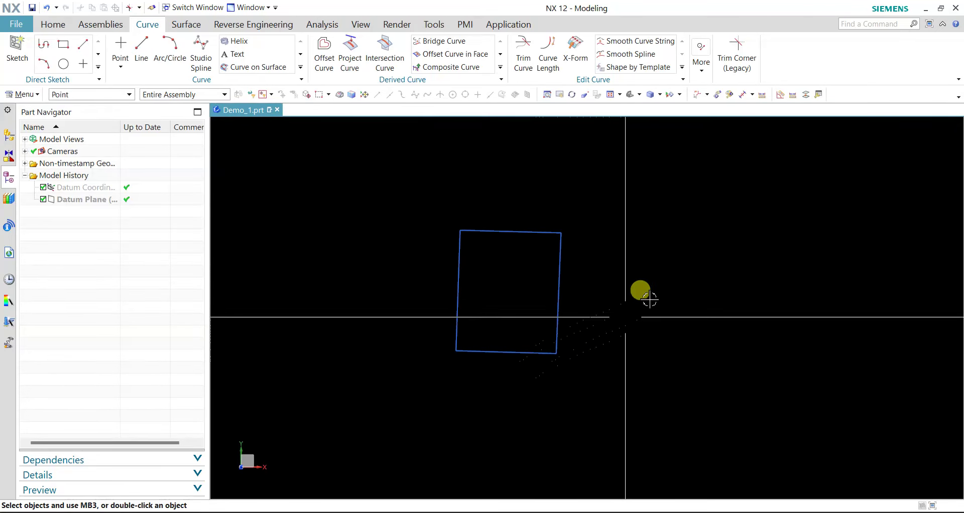
pyautogui.scroll(1, 592, 231)
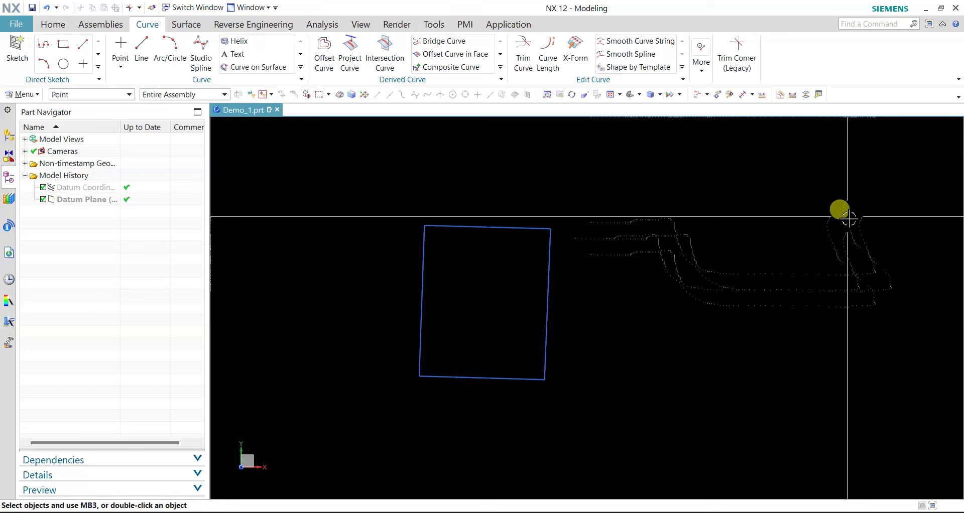
pyautogui.hotkey('ctrl', 'shift', 'k')
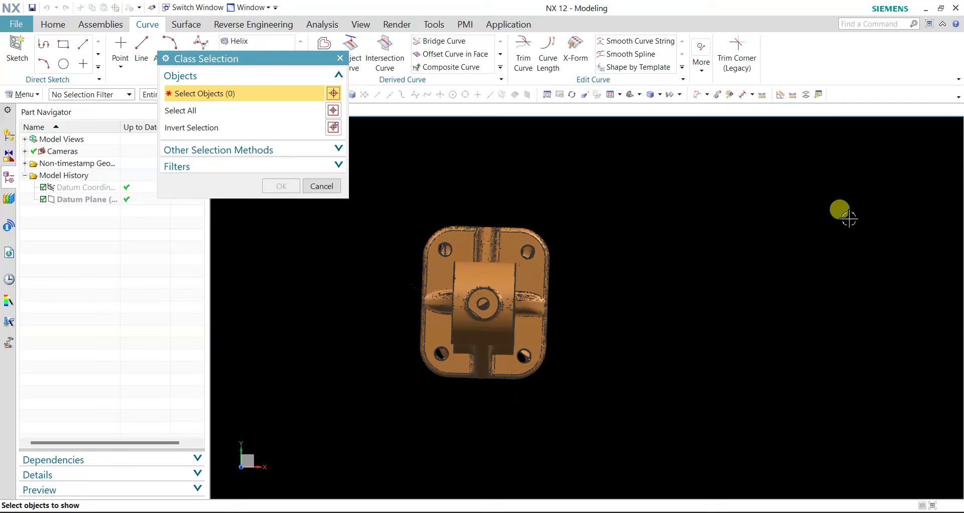
pyautogui.moveTo(668, 295); pyautogui.dragTo(677, 266, button='middle')
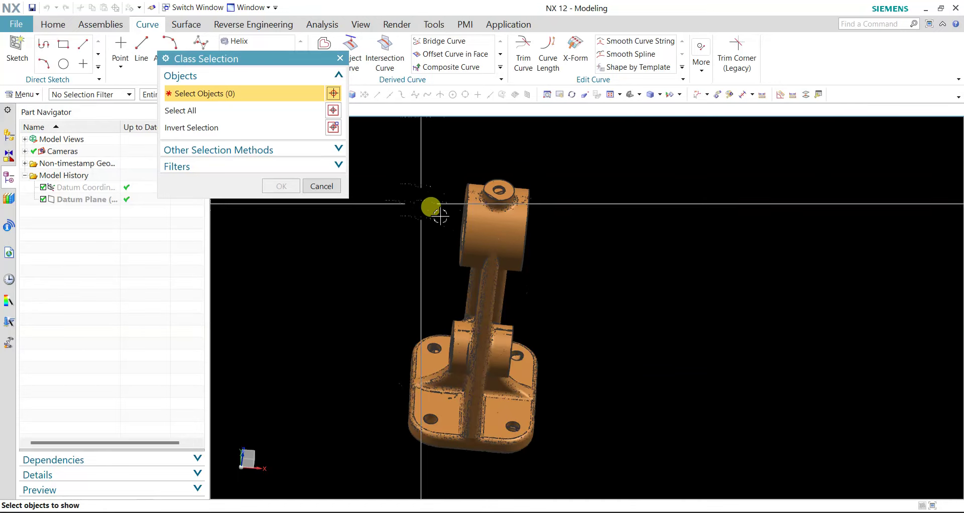
pyautogui.click(477, 211)
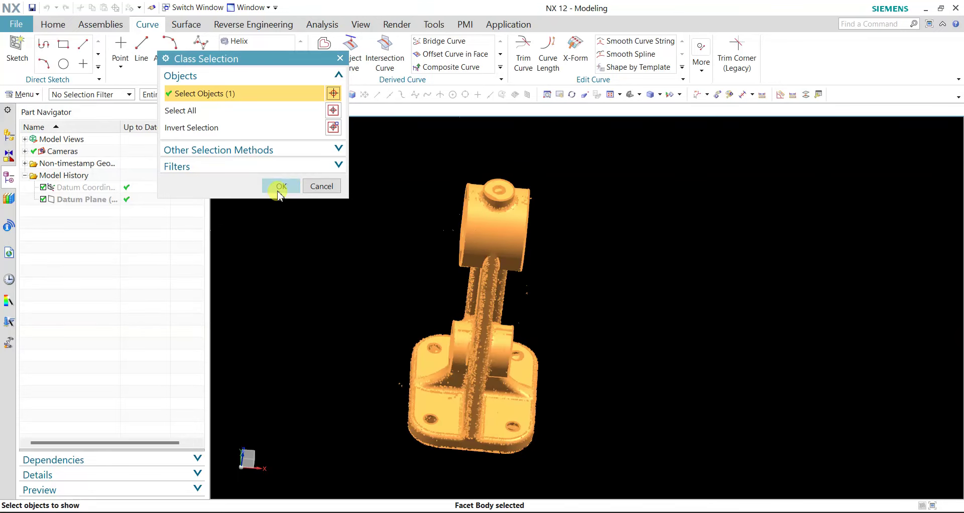
pyautogui.click(280, 195)
pyautogui.moveTo(740, 321)
pyautogui.mouseDown(button='middle')
pyautogui.moveTo(718, 356)
pyautogui.moveTo(727, 363)
pyautogui.moveTo(723, 345)
pyautogui.mouseUp(button='middle')
pyautogui.click(66, 24)
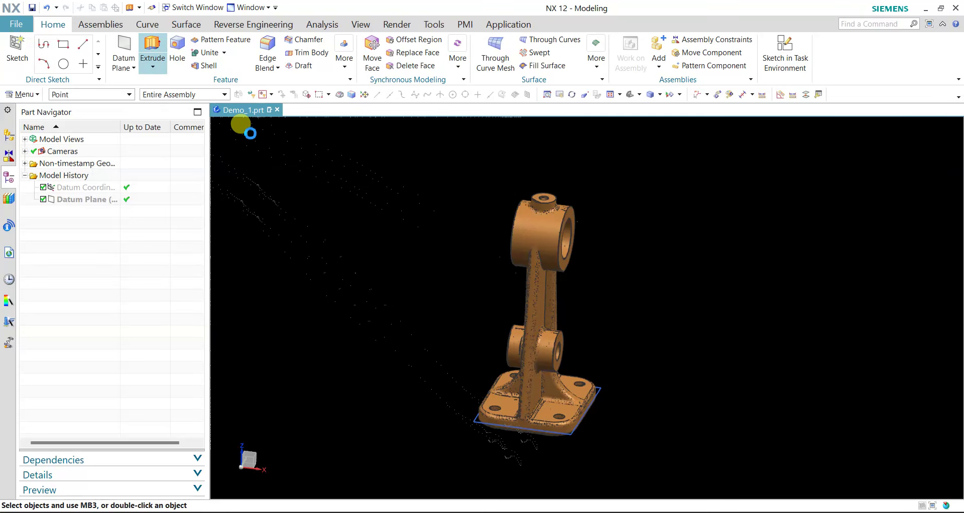
# Step: Select the rectangular boundary as a connected curve chain for extrusion
pyautogui.scroll(-3, 545, 456)
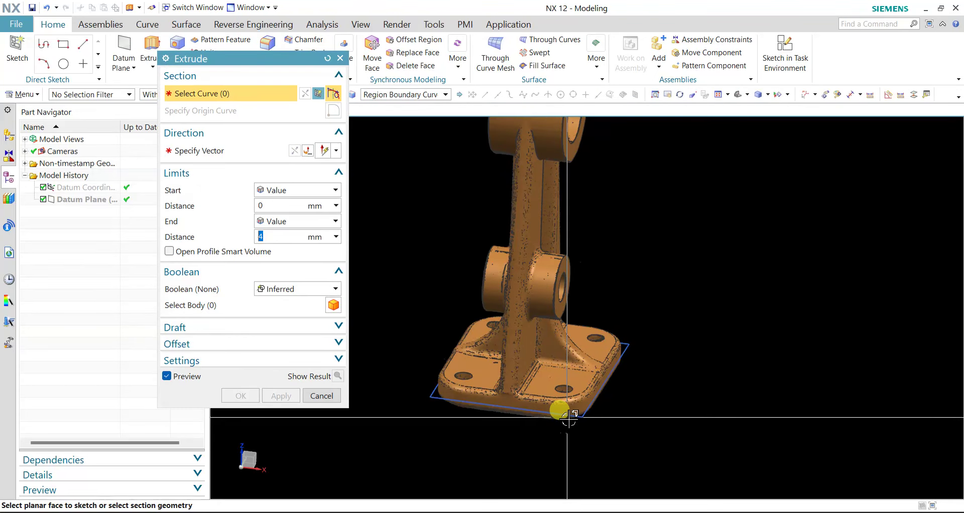
pyautogui.click(414, 96)
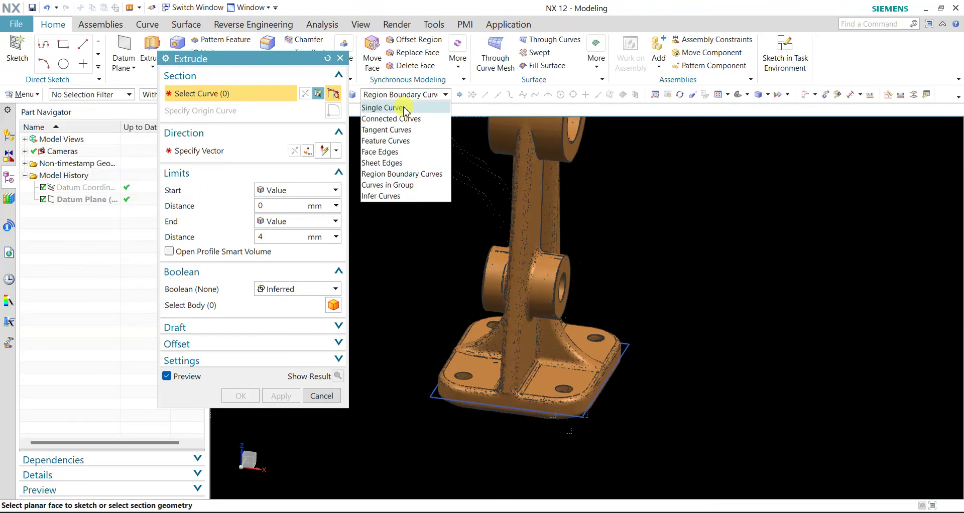
pyautogui.click(404, 119)
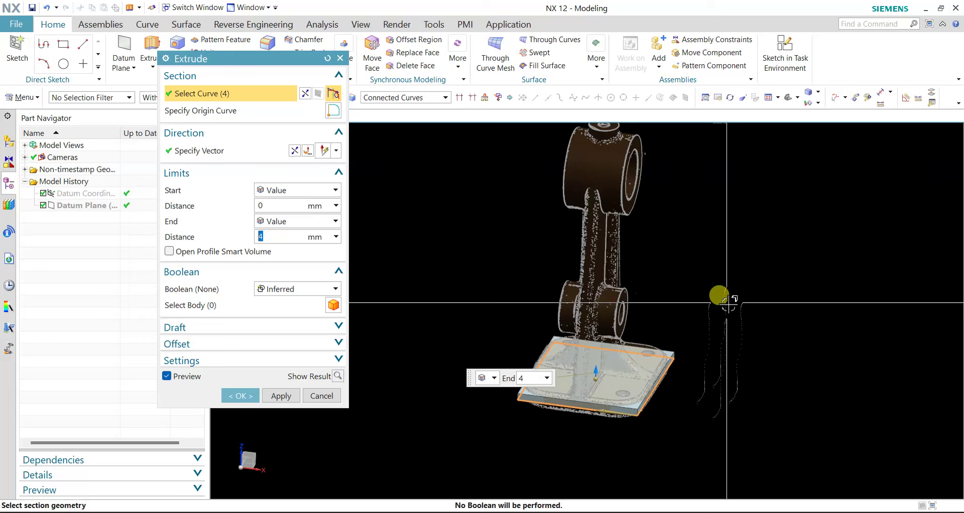
pyautogui.moveTo(728, 304); pyautogui.dragTo(706, 381, button='middle')
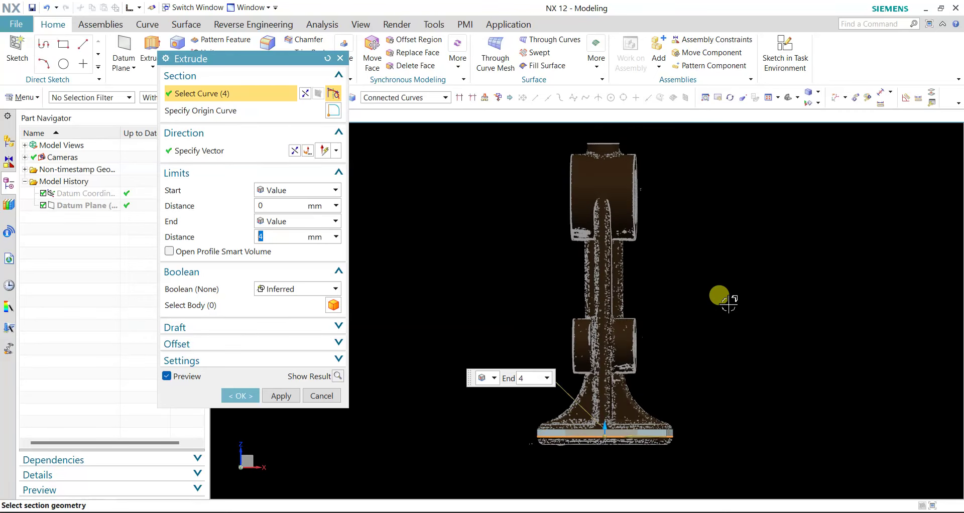
pyautogui.scroll(5, 581, 450)
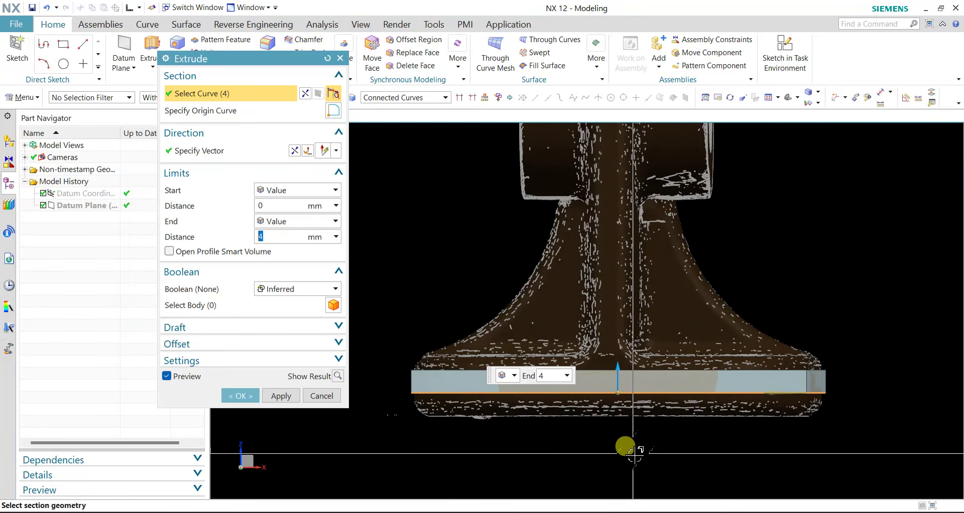
pyautogui.moveTo(625, 446); pyautogui.dragTo(748, 315, button='middle')
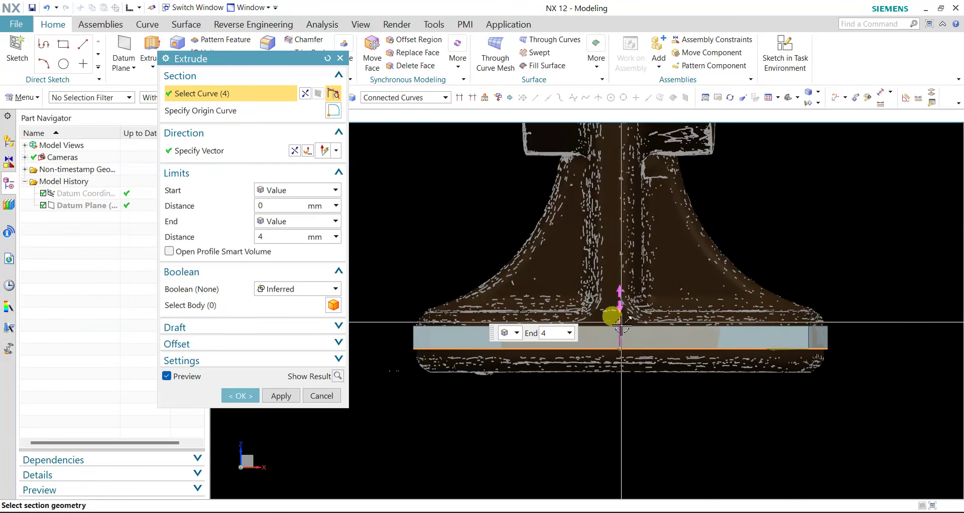
# Step: Extrude the boundary into a plate from -4 mm to 7 mm
pyautogui.moveTo(621, 320); pyautogui.dragTo(622, 311)
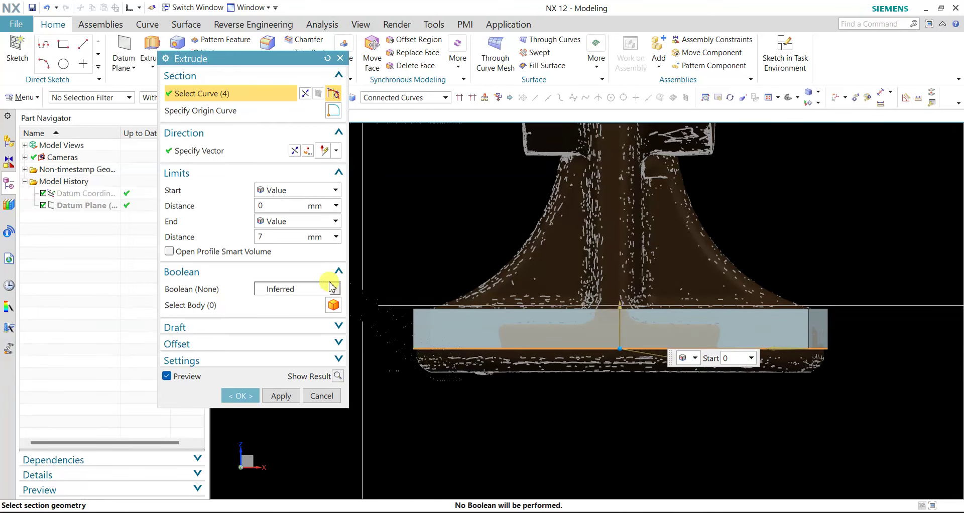
pyautogui.write('-2')
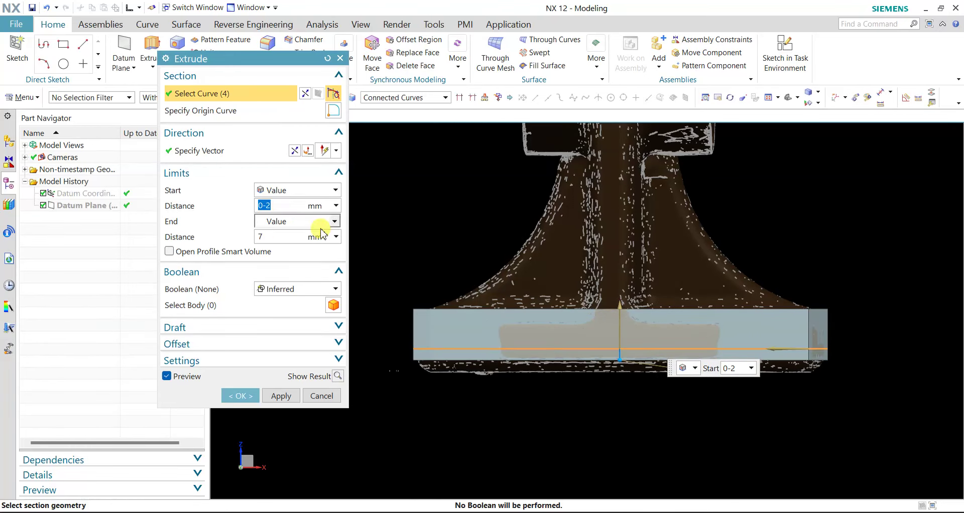
pyautogui.scroll(1, 542, 362)
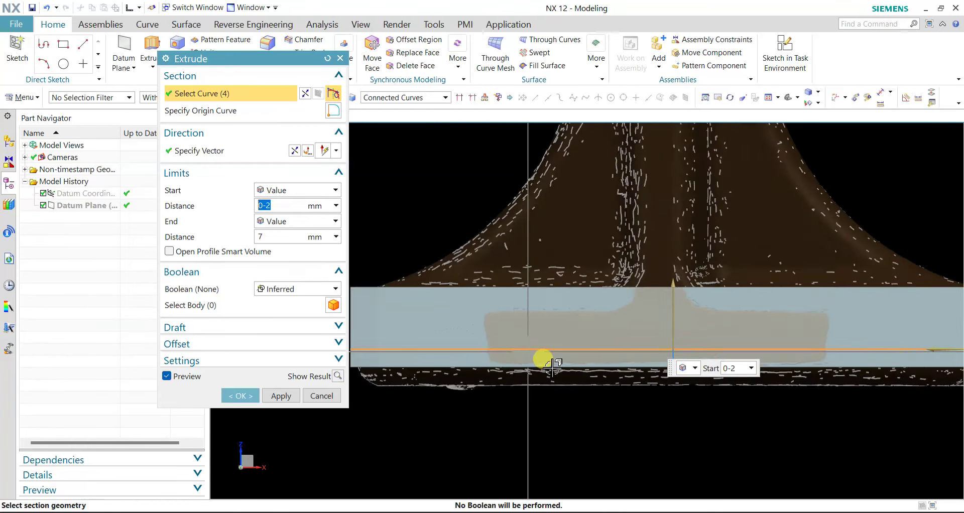
pyautogui.scroll(1, 651, 383)
pyautogui.scroll(1, 705, 374)
pyautogui.moveTo(702, 378); pyautogui.dragTo(702, 397)
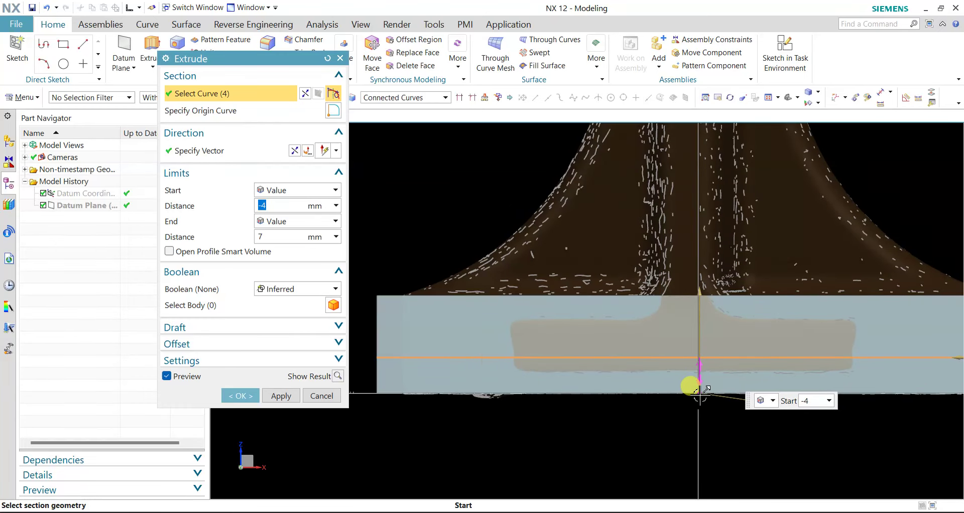
pyautogui.scroll(-1, 566, 409)
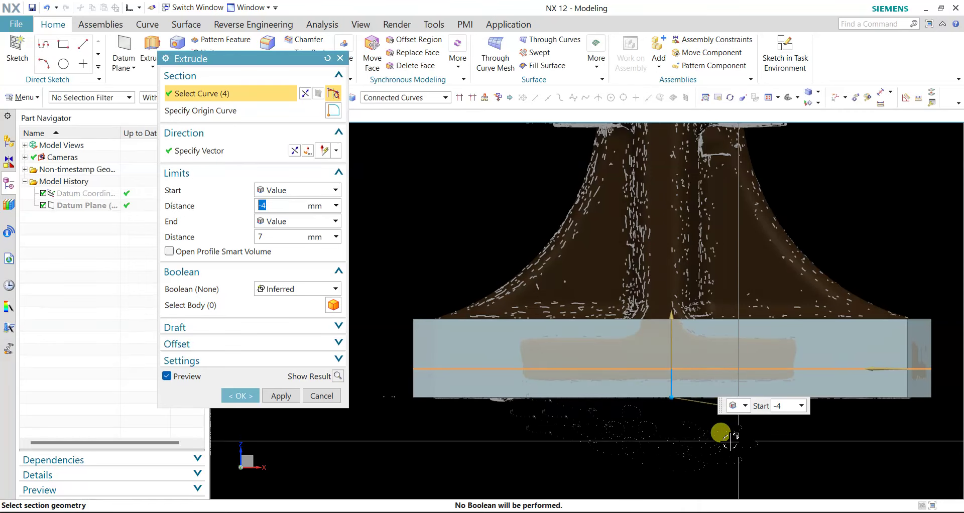
pyautogui.scroll(1, 668, 409)
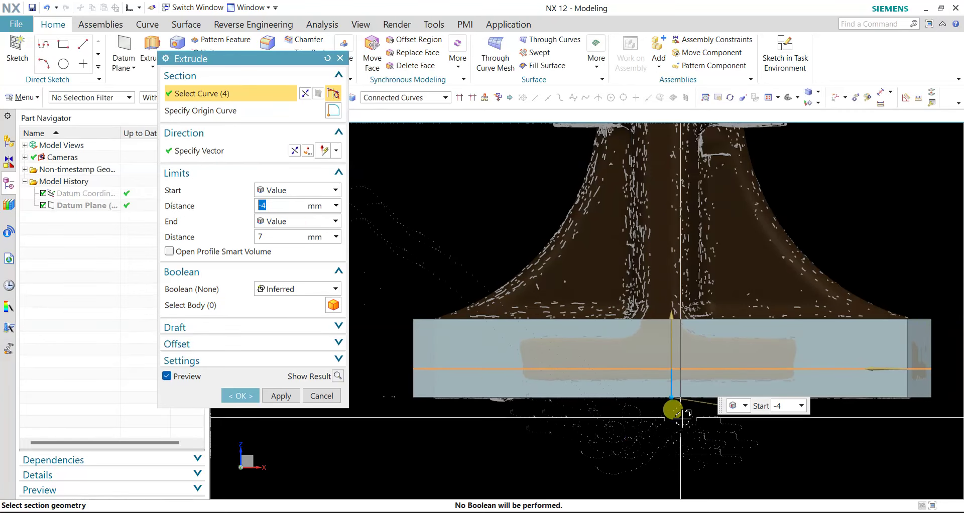
pyautogui.scroll(1, 671, 407)
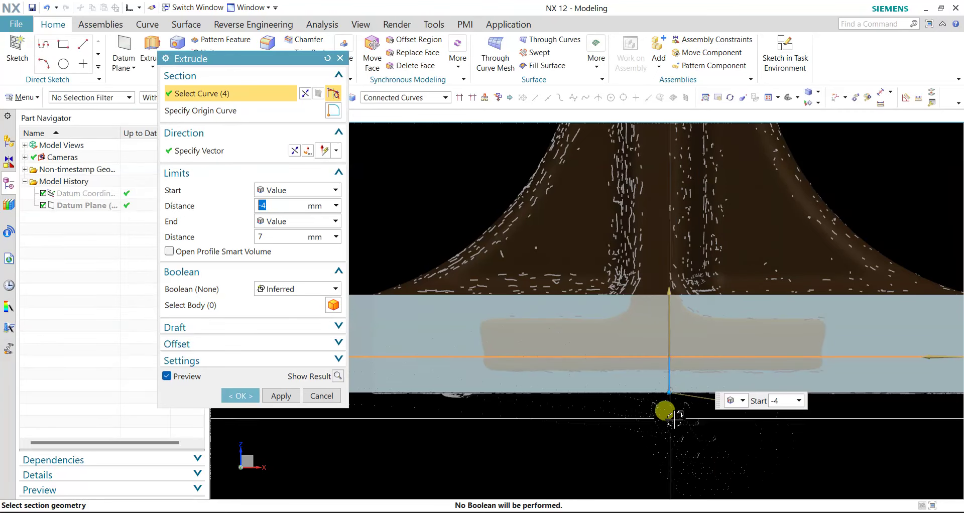
pyautogui.scroll(-1, 689, 427)
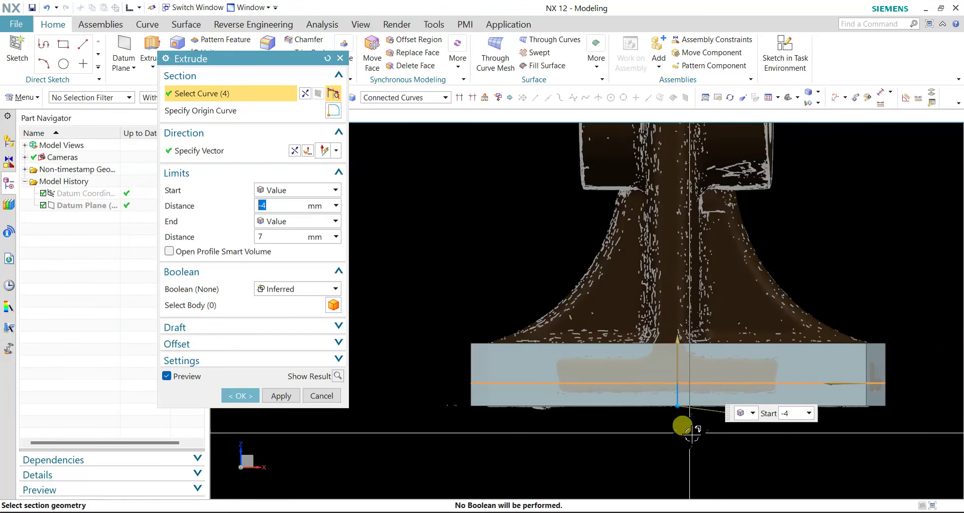
pyautogui.click(241, 396)
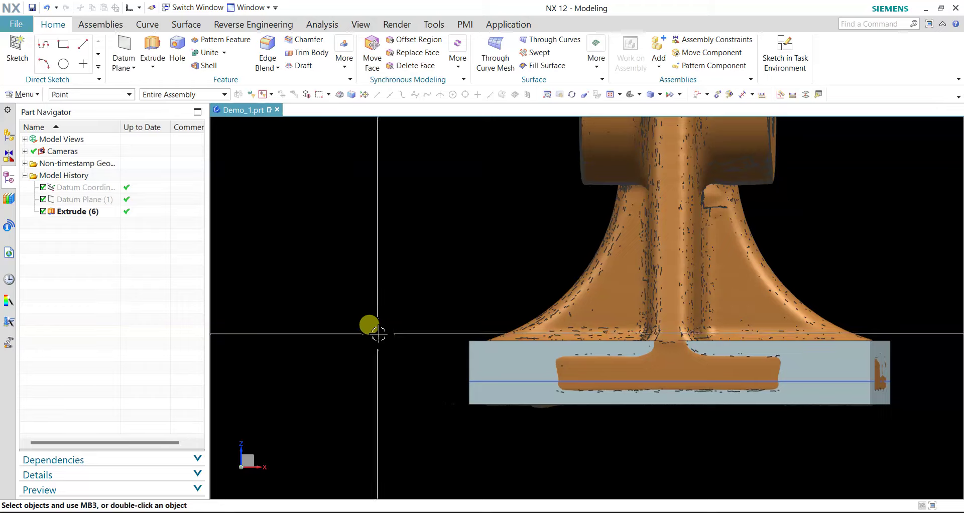
pyautogui.moveTo(370, 332)
pyautogui.mouseDown(button='middle')
pyautogui.moveTo(403, 354)
pyautogui.moveTo(408, 271)
pyautogui.mouseUp(button='middle')
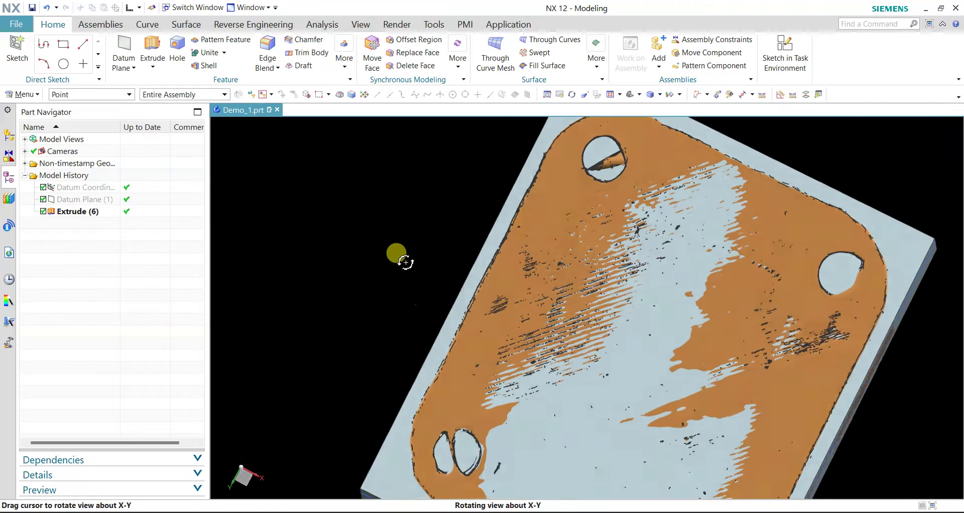
pyautogui.scroll(-3, 779, 272)
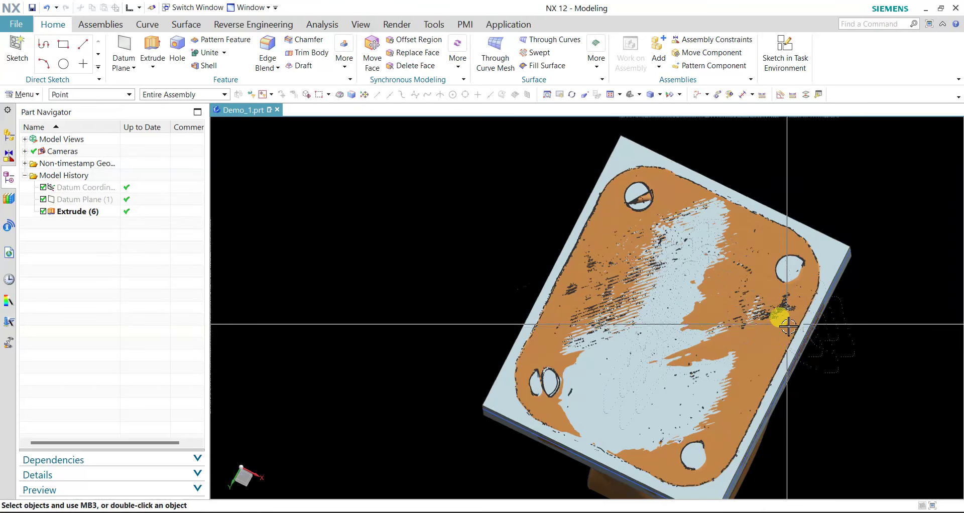
pyautogui.scroll(1, 765, 329)
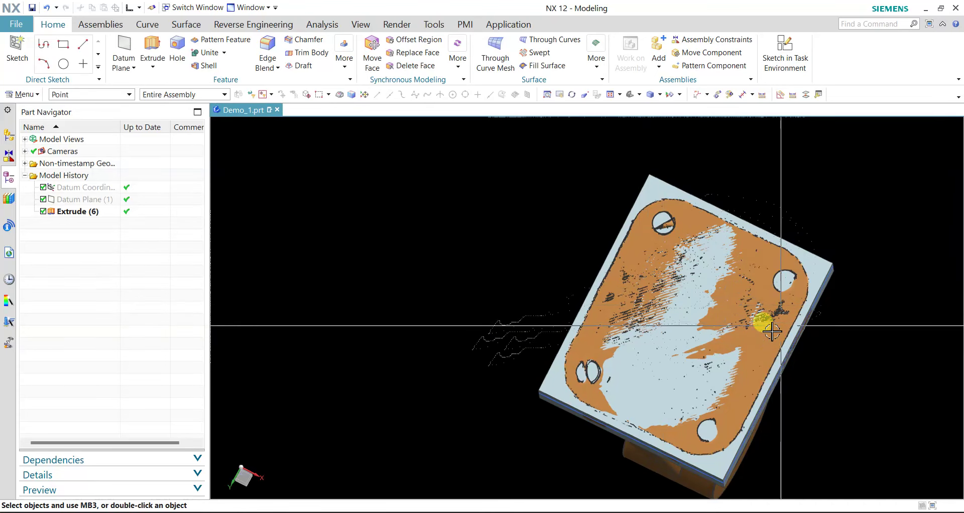
pyautogui.moveTo(457, 275)
pyautogui.mouseDown(button='middle')
pyautogui.moveTo(485, 359)
pyautogui.moveTo(441, 263)
pyautogui.mouseUp(button='middle')
pyautogui.moveTo(469, 318); pyautogui.dragTo(498, 337, button='middle')
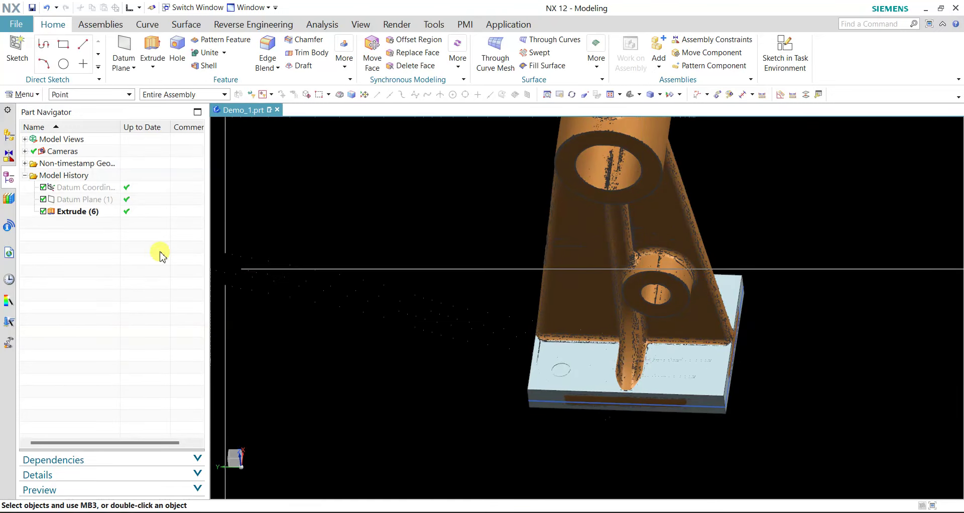
# Step: Change Extrude (6)'s end distance from 7 mm to 6.8 mm
pyautogui.rightClick(91, 216)
pyautogui.click(123, 248)
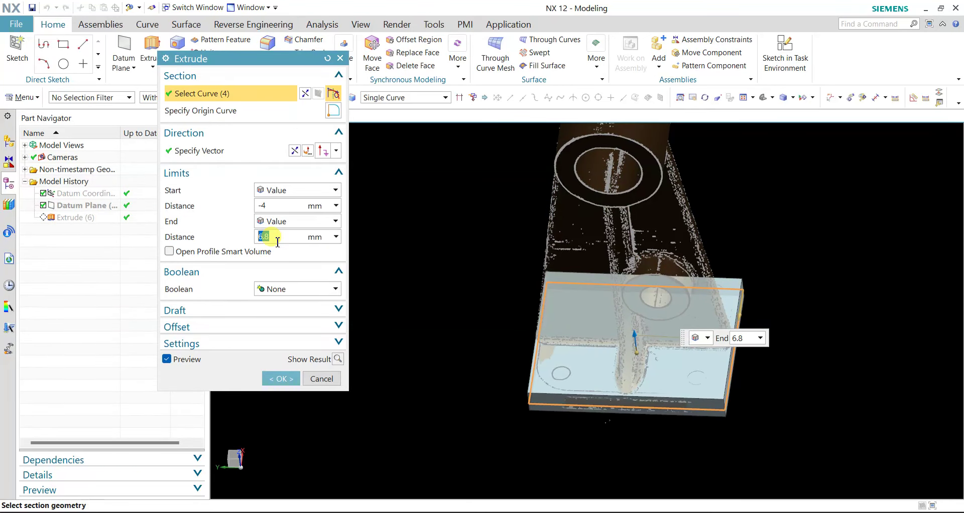
pyautogui.click(338, 359)
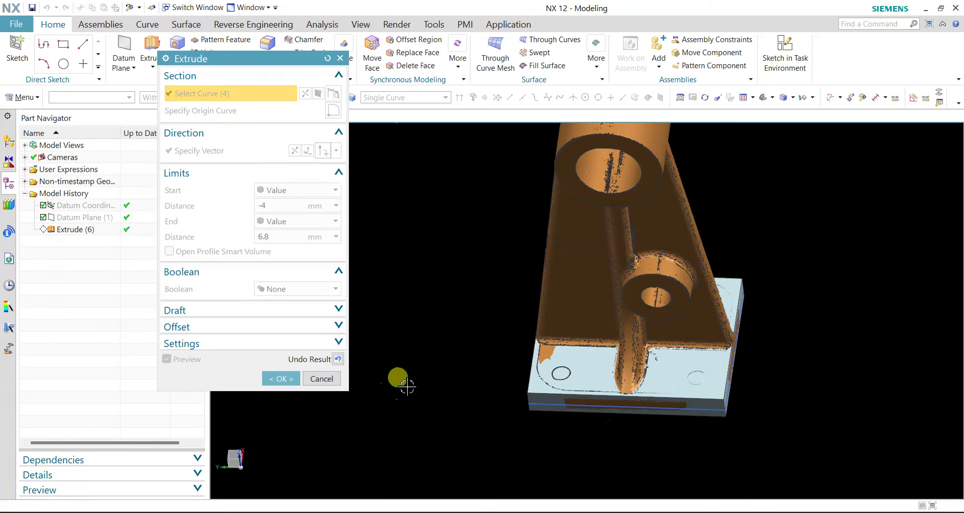
pyautogui.moveTo(398, 383)
pyautogui.mouseDown(button='middle')
pyautogui.moveTo(426, 405)
pyautogui.moveTo(417, 418)
pyautogui.mouseUp(button='middle')
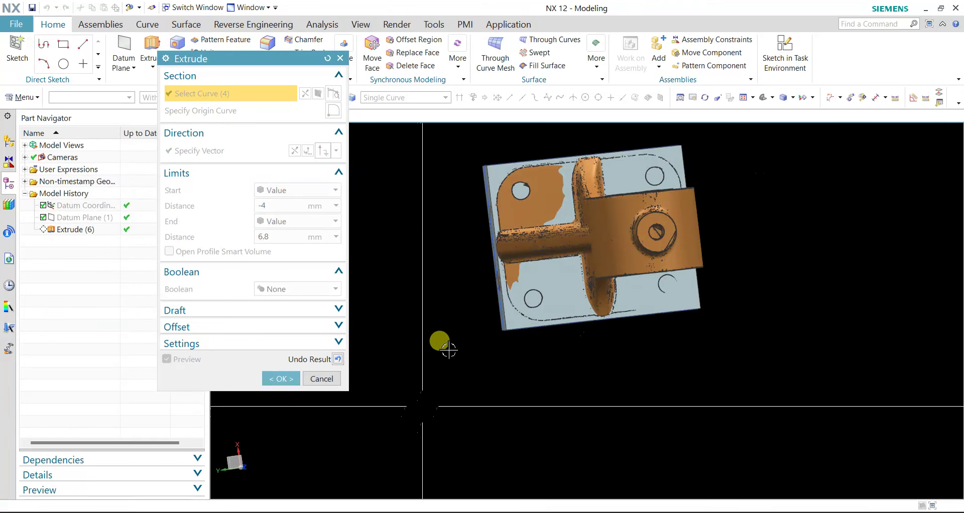
pyautogui.moveTo(564, 388)
pyautogui.mouseDown()
pyautogui.moveTo(572, 357)
pyautogui.moveTo(542, 337)
pyautogui.moveTo(551, 327)
pyautogui.moveTo(510, 337)
pyautogui.mouseUp()
pyautogui.click(298, 379)
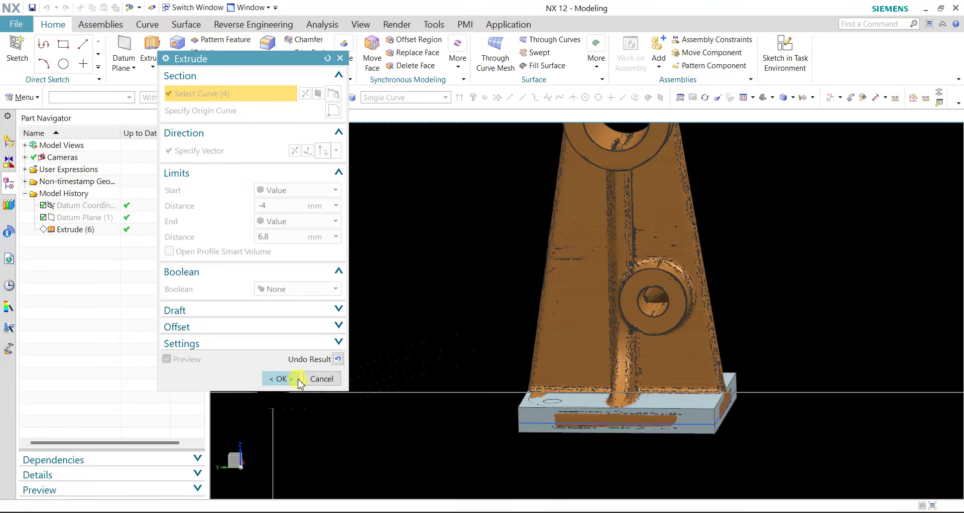
pyautogui.moveTo(299, 371)
pyautogui.mouseDown()
pyautogui.moveTo(323, 383)
pyautogui.moveTo(373, 339)
pyautogui.moveTo(369, 363)
pyautogui.mouseUp()
pyautogui.moveTo(369, 363)
pyautogui.mouseDown(button='middle')
pyautogui.moveTo(379, 357)
pyautogui.moveTo(370, 347)
pyautogui.mouseUp(button='middle')
pyautogui.scroll(3, 507, 393)
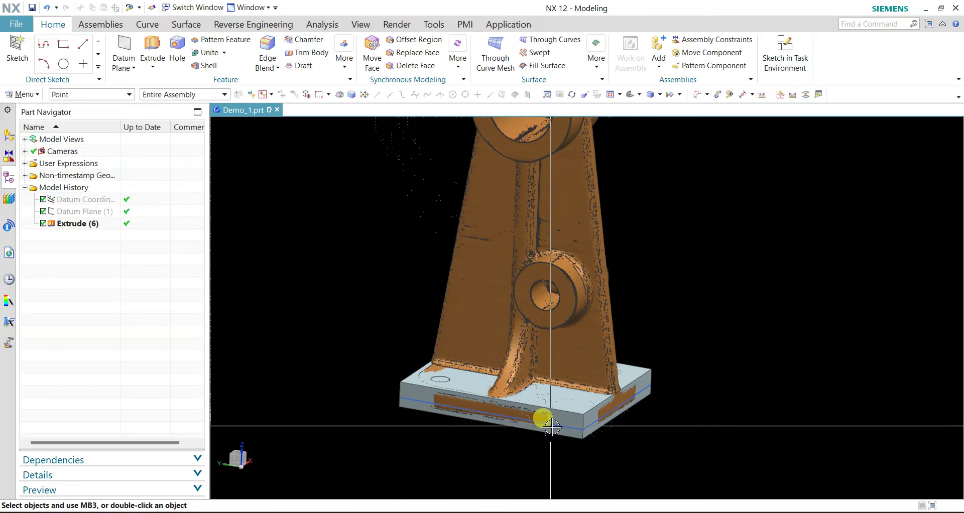
# Step: Delete the three leftover construction curves along the base's bottom
pyautogui.click(553, 426)
pyautogui.click(128, 95)
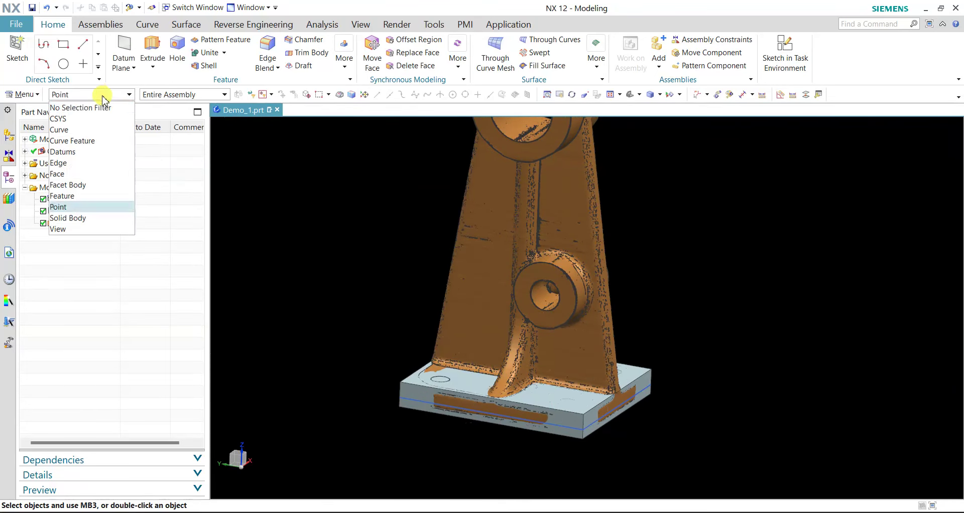
pyautogui.click(87, 108)
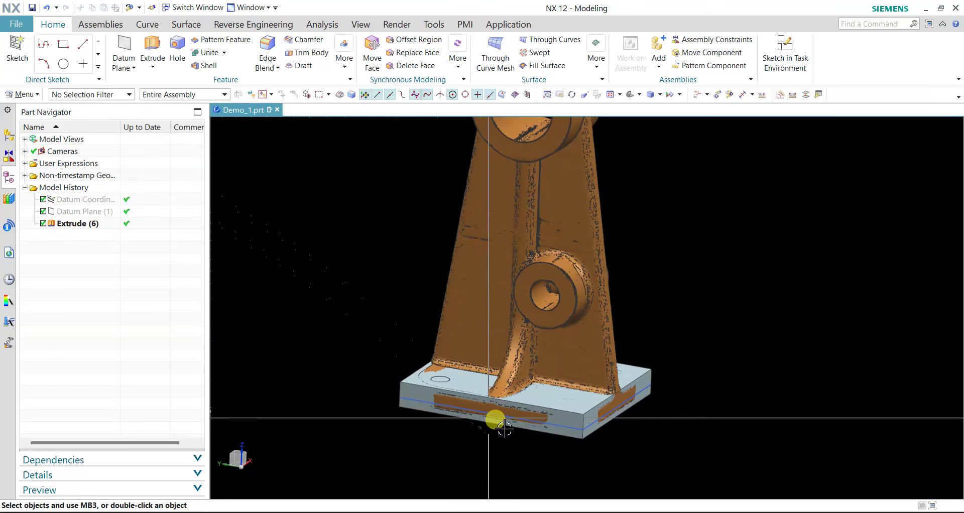
pyautogui.click(563, 422)
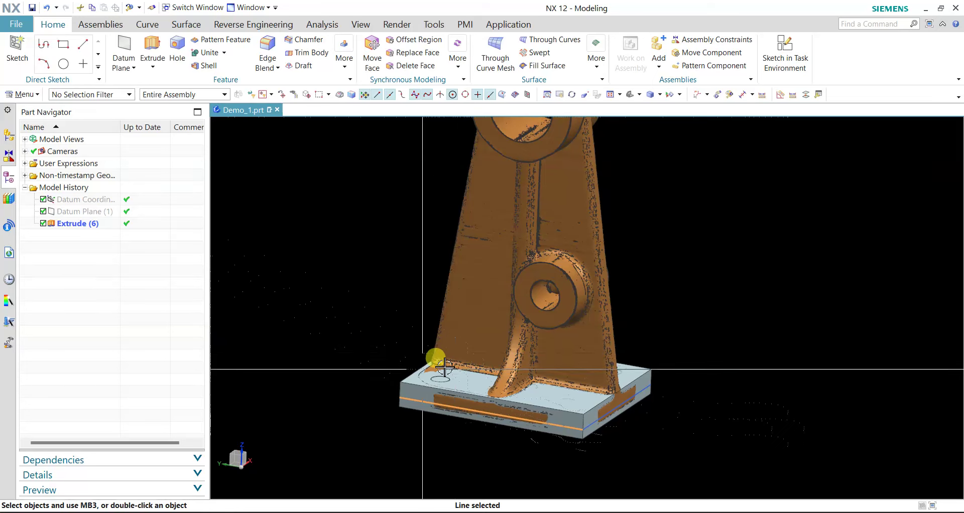
pyautogui.click(83, 94)
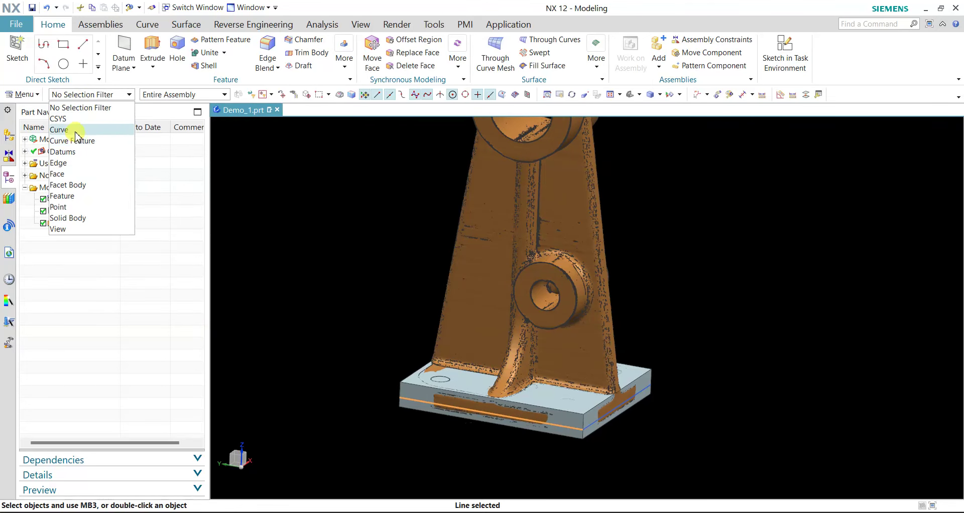
pyautogui.click(75, 130)
pyautogui.scroll(-3, 346, 312)
pyautogui.scroll(-2, 301, 259)
pyautogui.moveTo(299, 256); pyautogui.dragTo(666, 442)
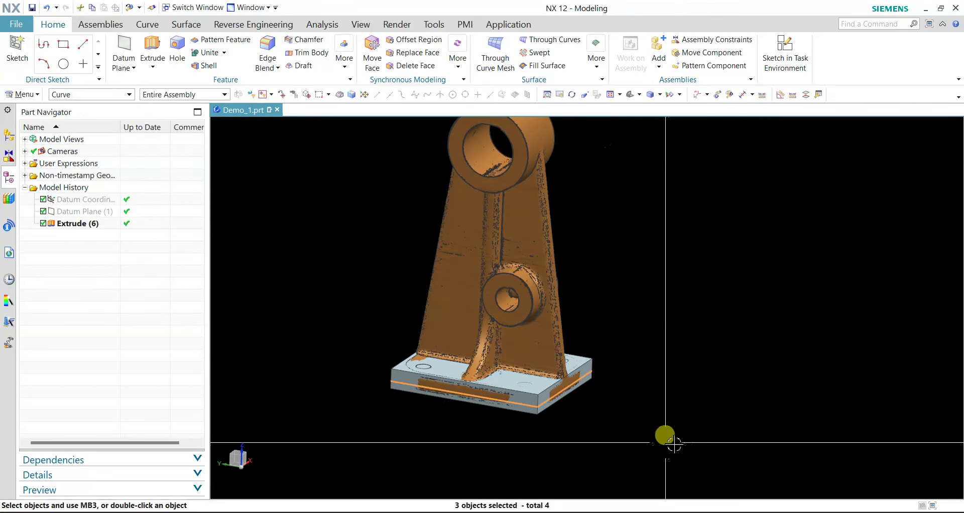
pyautogui.press('Delete')
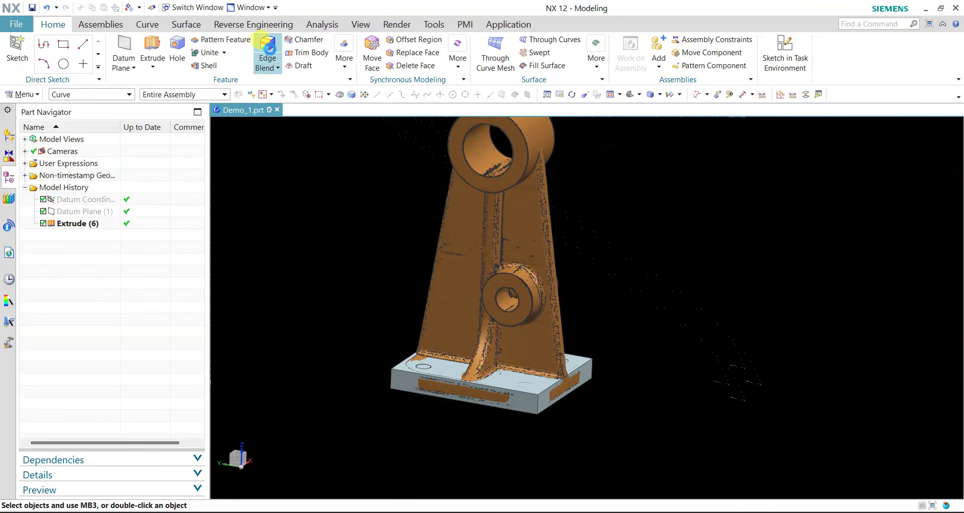
# Step: Select the plate's four vertical corner edges for the edge blend
pyautogui.scroll(2, 541, 408)
pyautogui.click(535, 394)
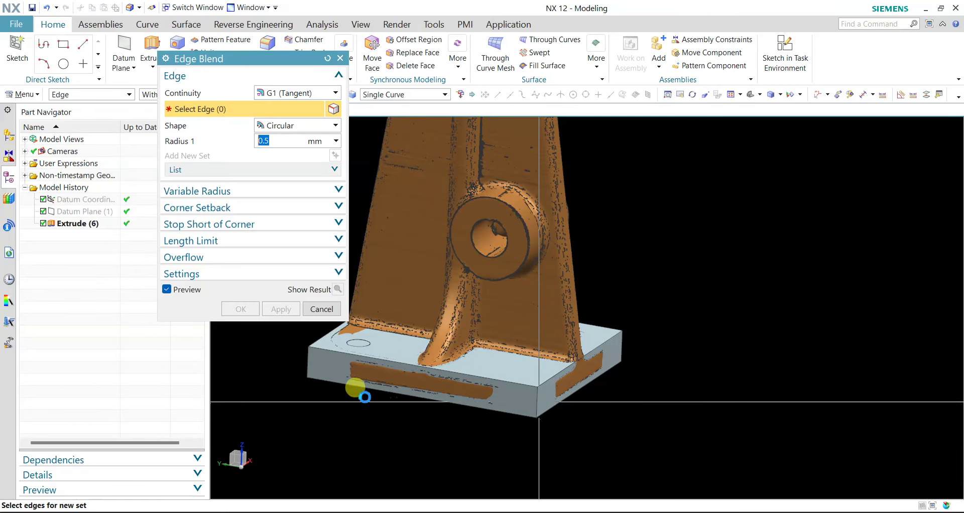
pyautogui.click(308, 361)
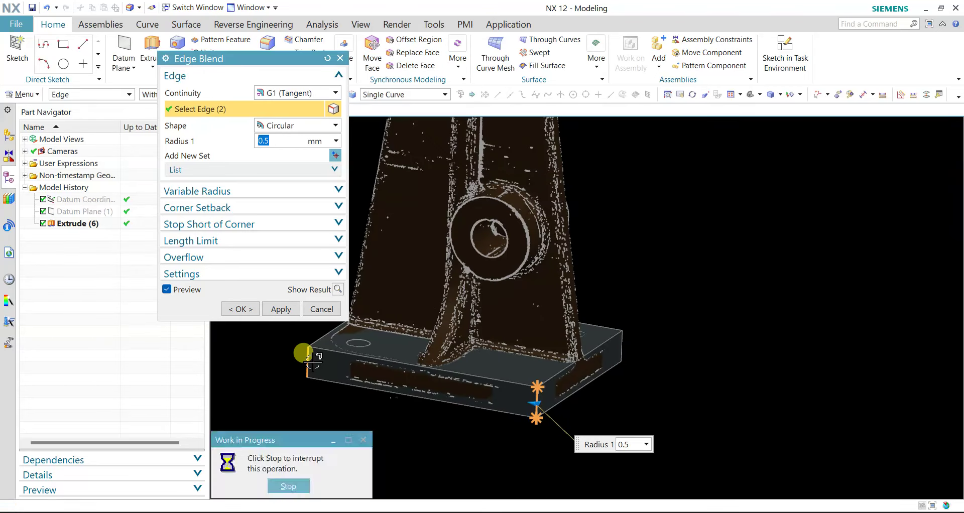
pyautogui.click(621, 343)
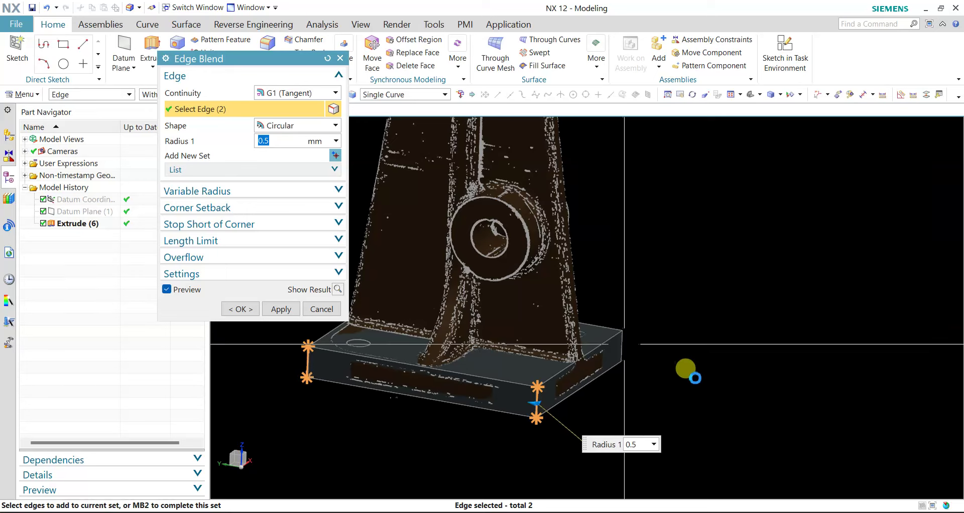
pyautogui.moveTo(748, 387)
pyautogui.mouseDown(button='middle')
pyautogui.moveTo(861, 388)
pyautogui.moveTo(323, 338)
pyautogui.mouseUp(button='middle')
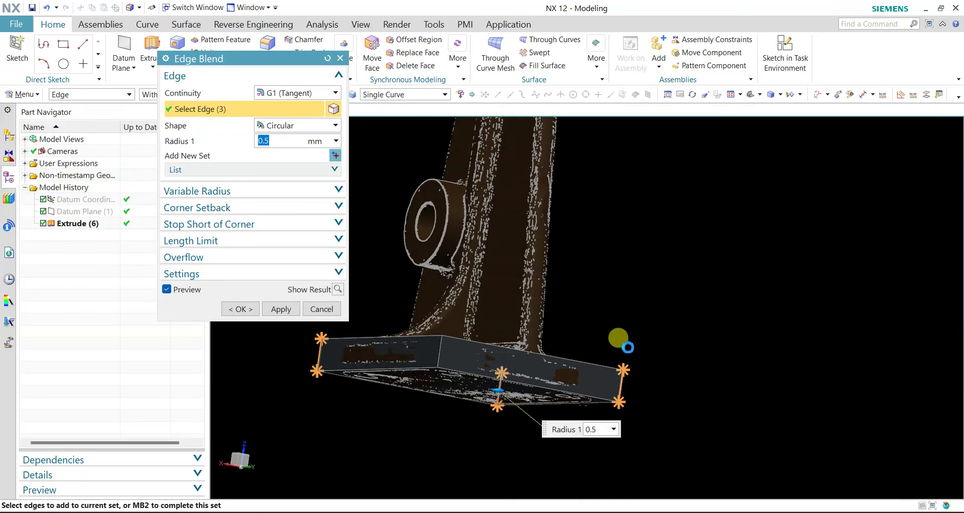
pyautogui.moveTo(662, 290)
pyautogui.mouseDown(button='middle')
pyautogui.moveTo(602, 299)
pyautogui.moveTo(573, 340)
pyautogui.moveTo(568, 330)
pyautogui.mouseUp(button='middle')
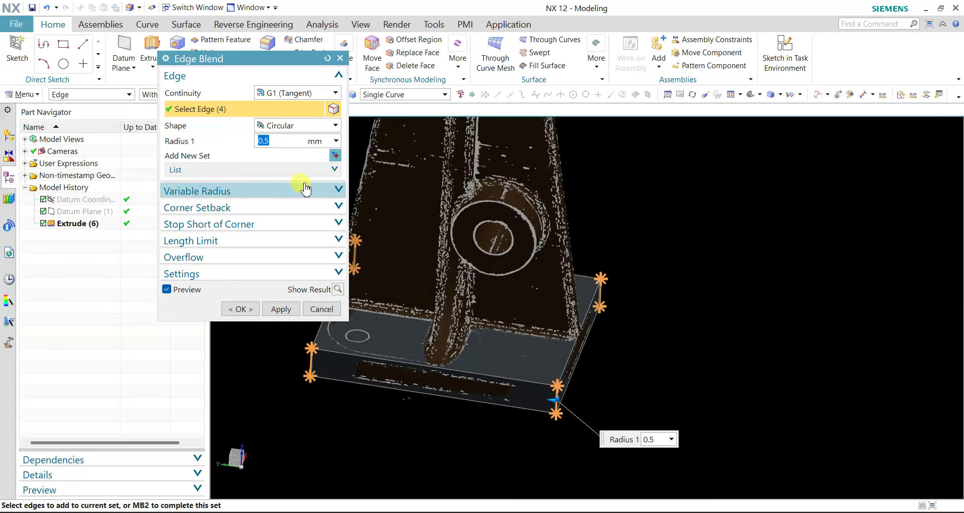
pyautogui.write('5')
# Step: Preview the corner blends at 10 mm and 20 mm radius to compare them
pyautogui.doubleClick(287, 143)
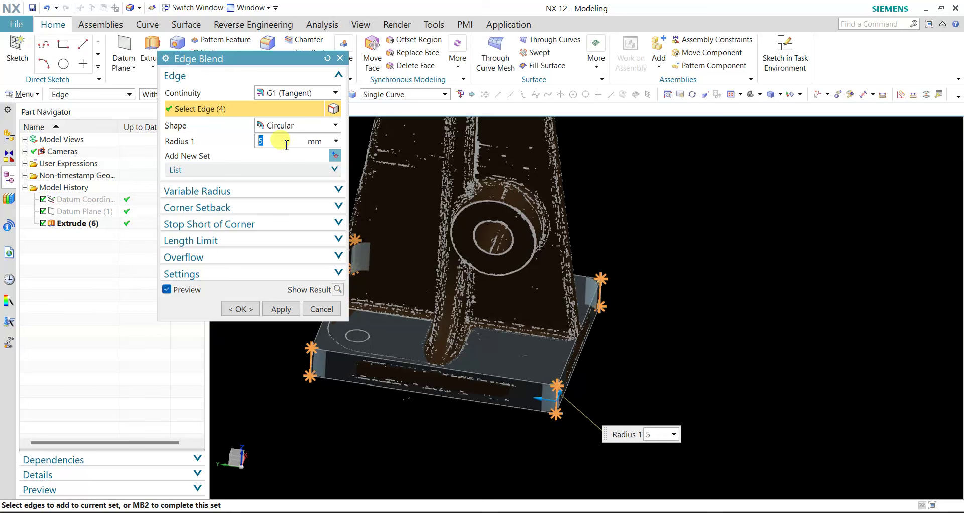
pyautogui.write('10')
pyautogui.doubleClick(286, 143)
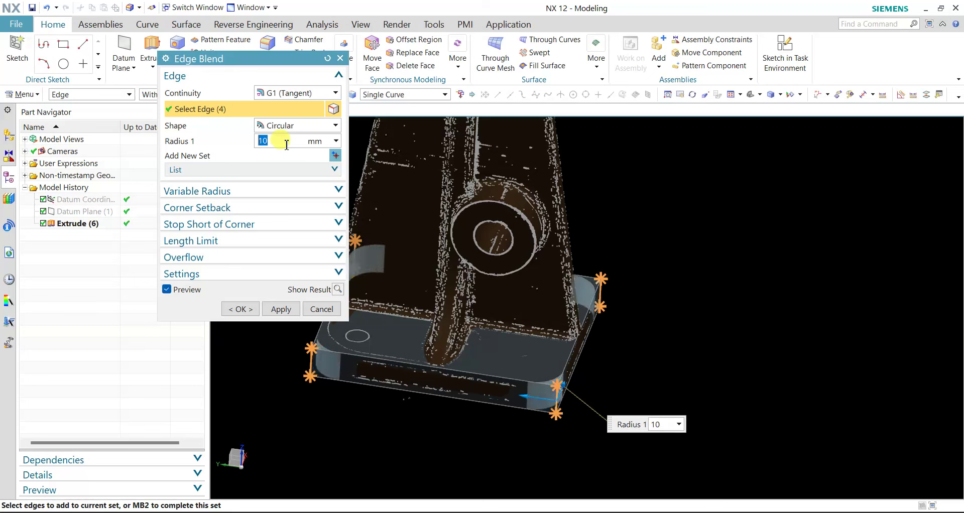
pyautogui.click(338, 289)
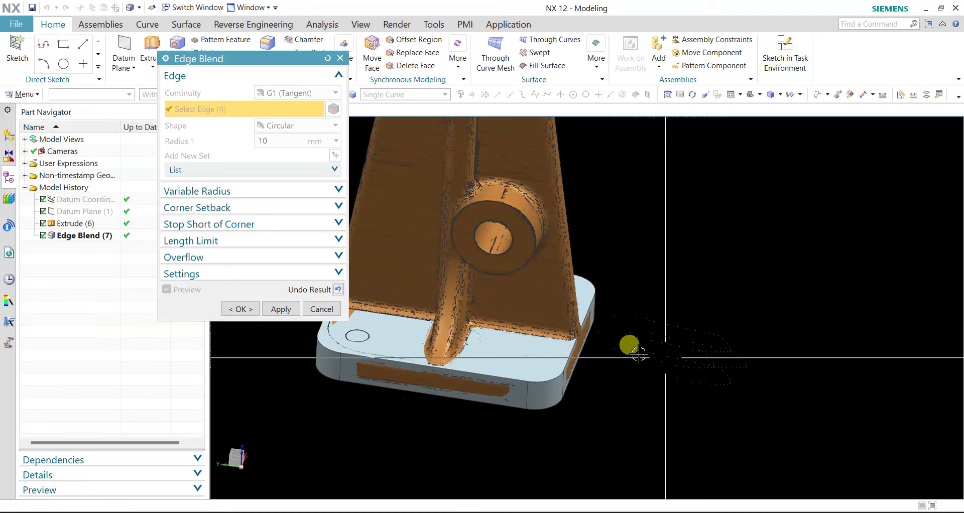
pyautogui.scroll(-3, 779, 398)
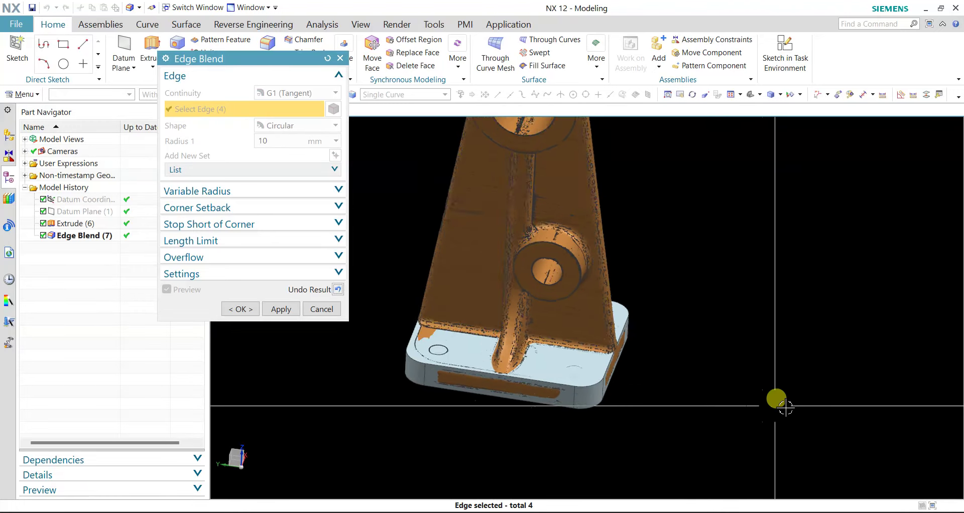
pyautogui.moveTo(706, 402); pyautogui.dragTo(671, 397, button='middle')
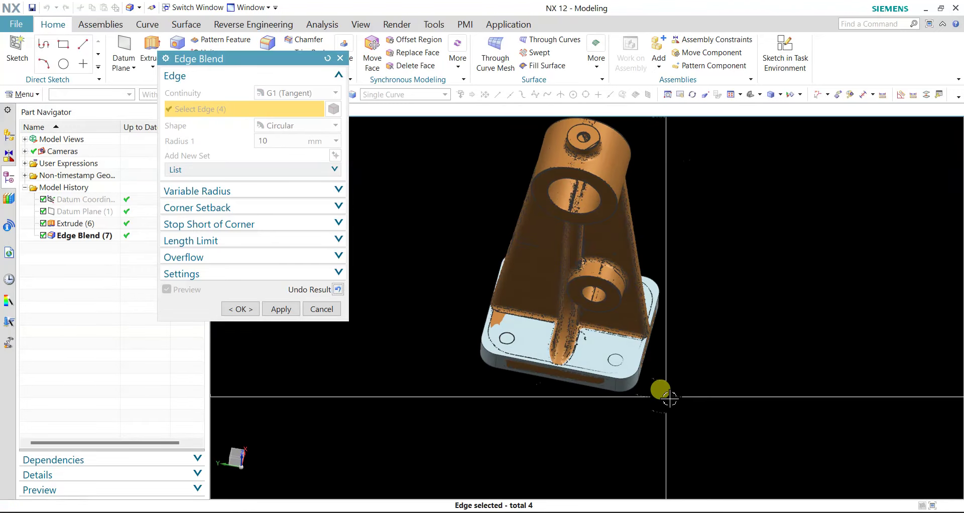
pyautogui.moveTo(398, 344); pyautogui.dragTo(384, 323, button='middle')
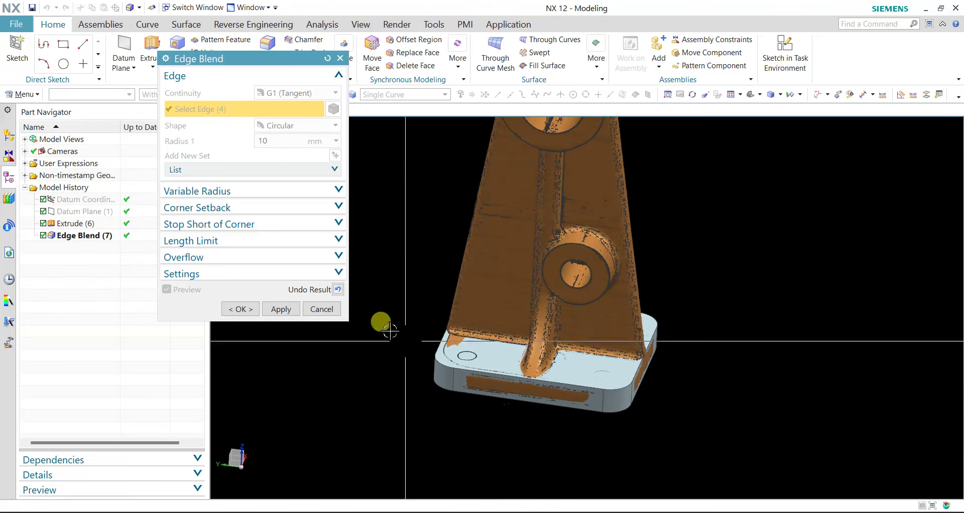
pyautogui.click(338, 289)
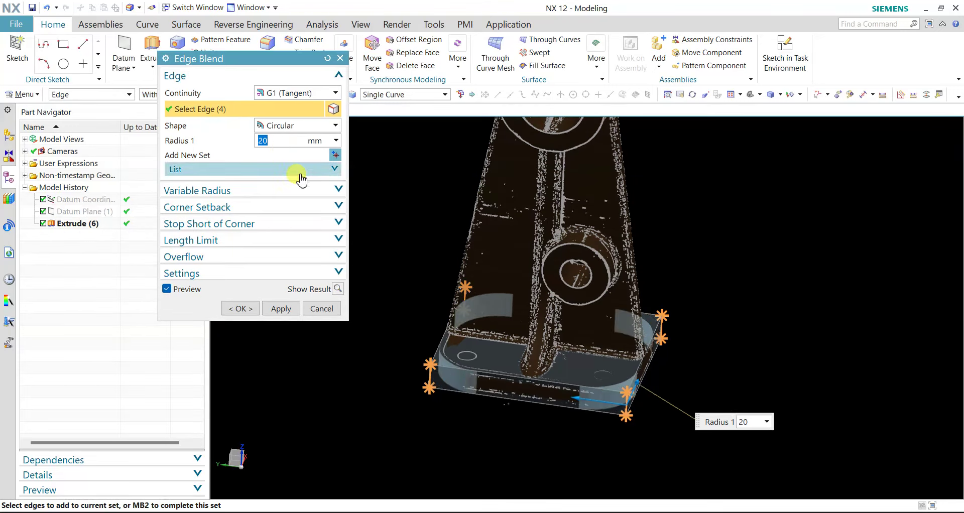
pyautogui.click(335, 289)
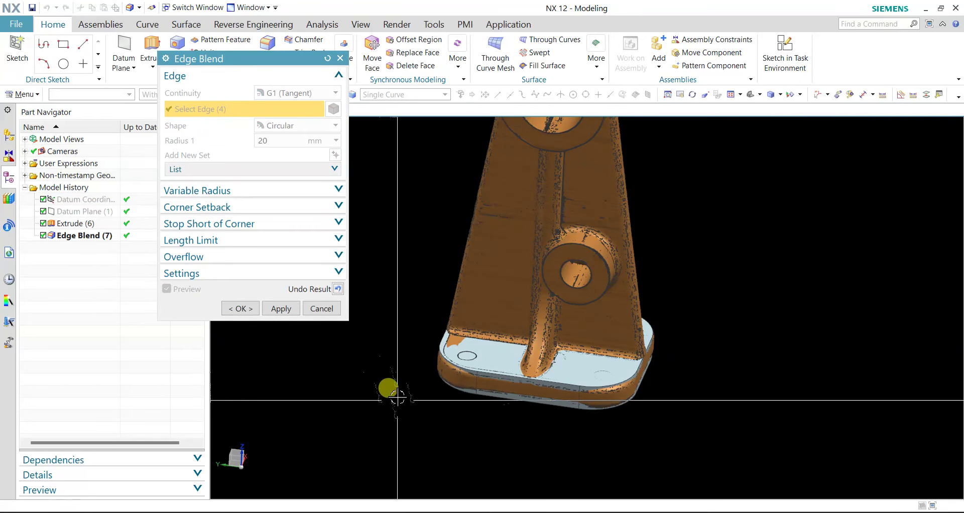
pyautogui.click(337, 290)
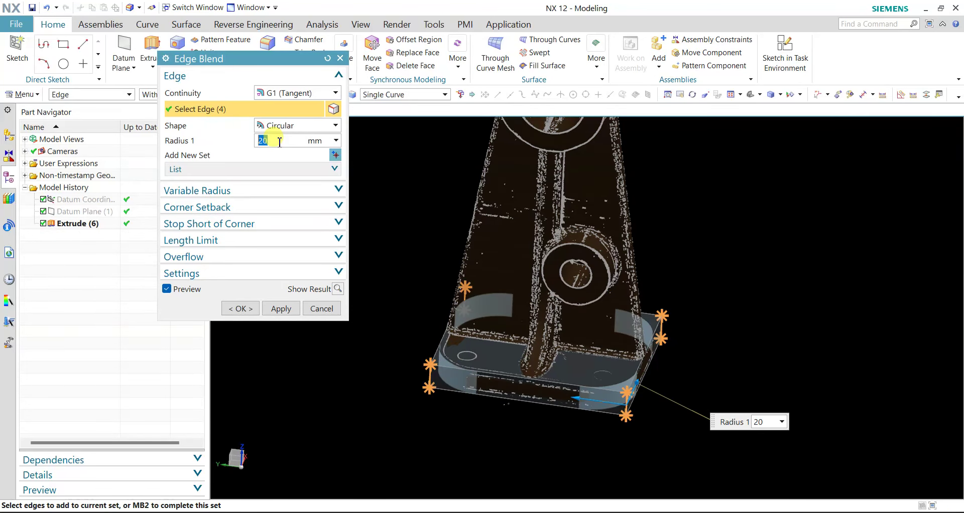
pyautogui.click(297, 141)
pyautogui.write('15')
pyautogui.doubleClick(280, 141)
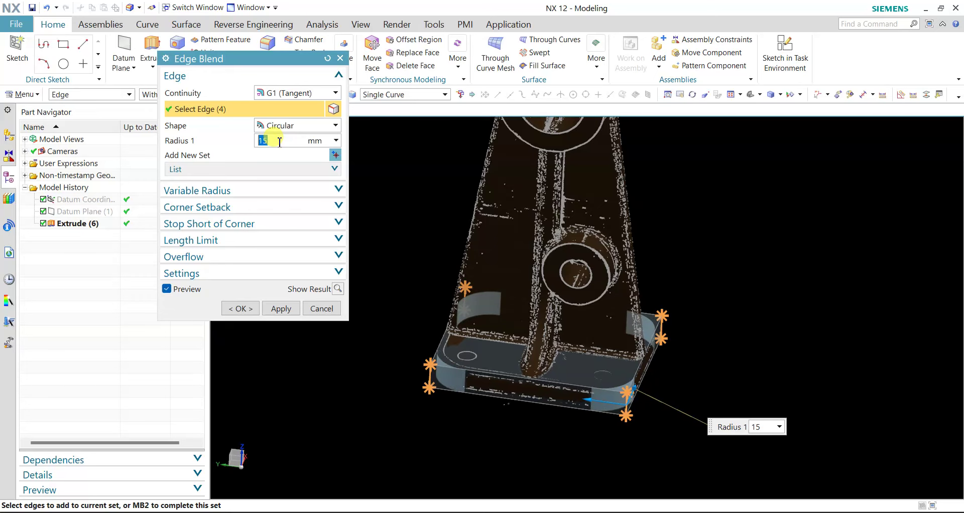
# Step: Apply the 15 mm corner blends, then reopen Edge Blend (7) with Edit with Rollback
pyautogui.click(233, 313)
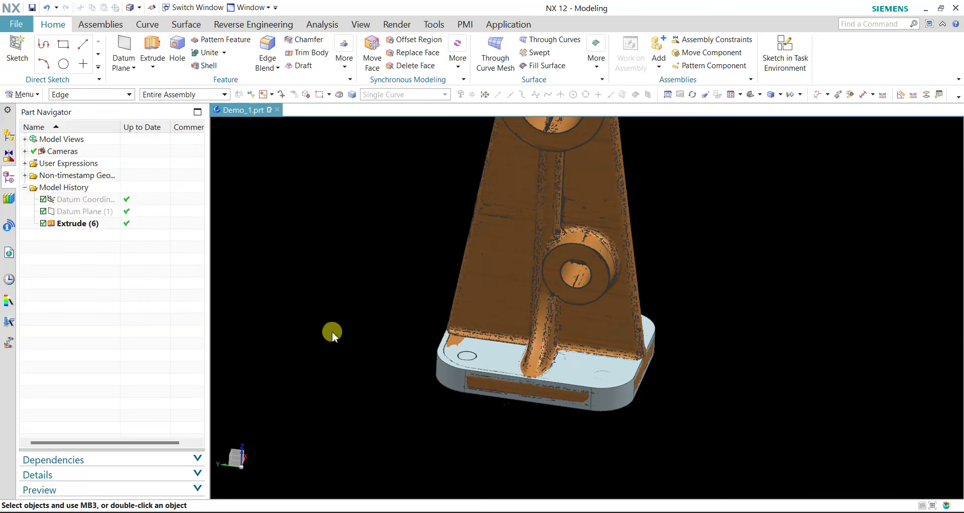
pyautogui.moveTo(472, 362)
pyautogui.mouseDown(button='middle')
pyautogui.moveTo(771, 408)
pyautogui.moveTo(762, 446)
pyautogui.moveTo(753, 441)
pyautogui.moveTo(773, 396)
pyautogui.moveTo(748, 392)
pyautogui.mouseUp(button='middle')
pyautogui.rightClick(62, 237)
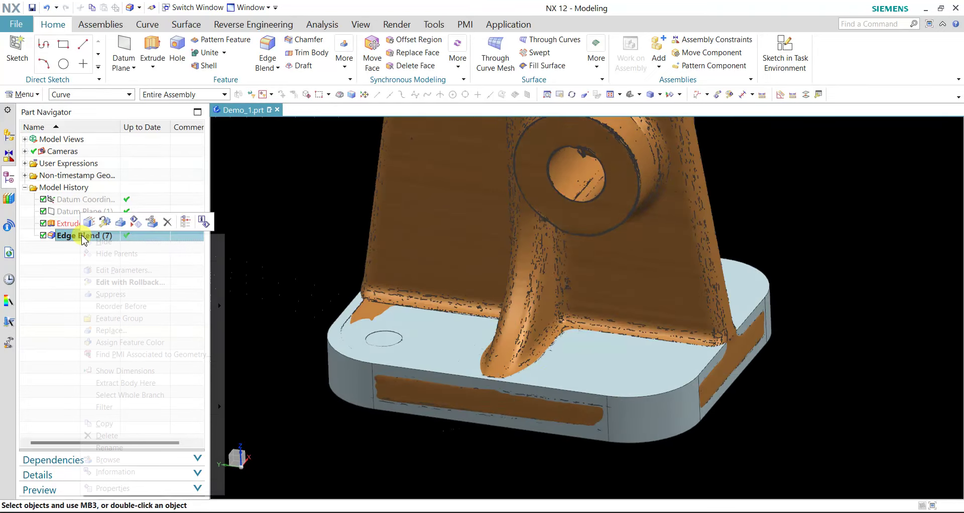
pyautogui.click(146, 280)
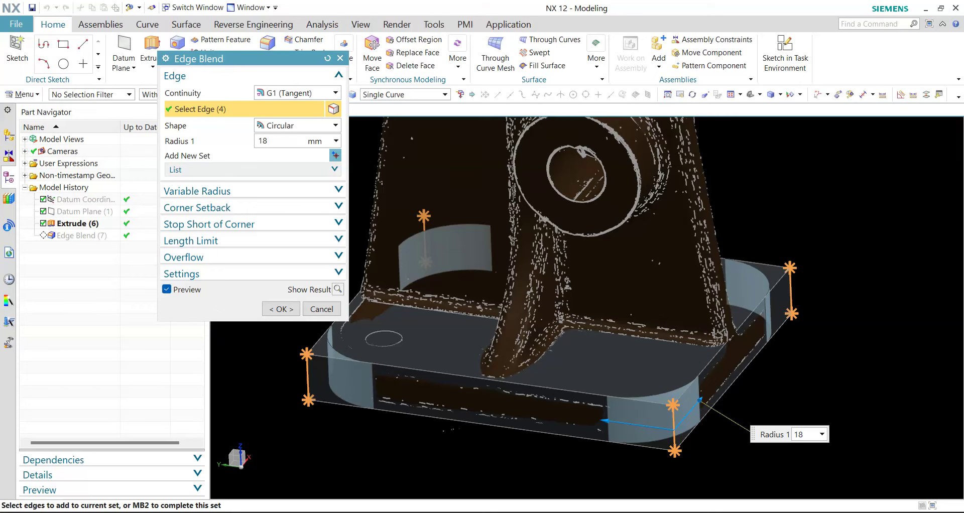
# Step: Compare 18 mm and 16.5 mm previews, then commit the corner blends at 16 mm
pyautogui.click(337, 290)
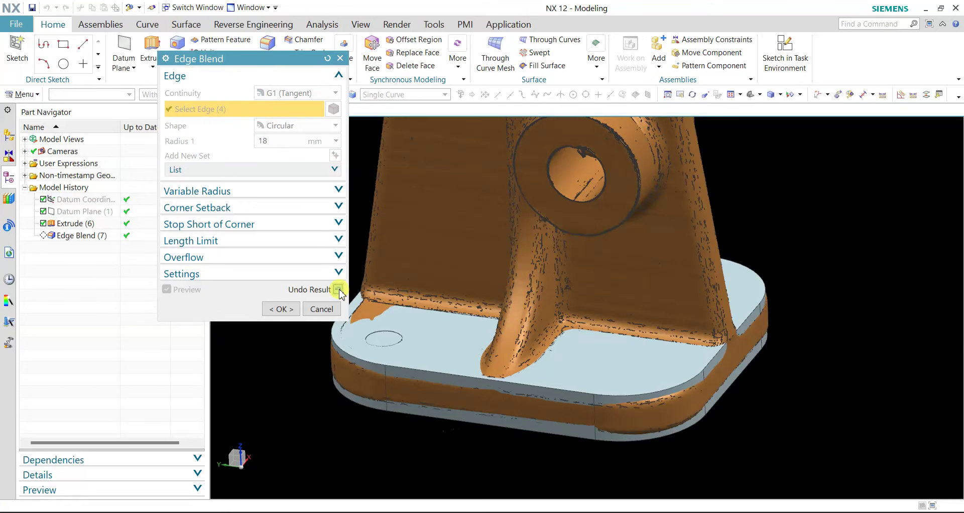
pyautogui.click(338, 290)
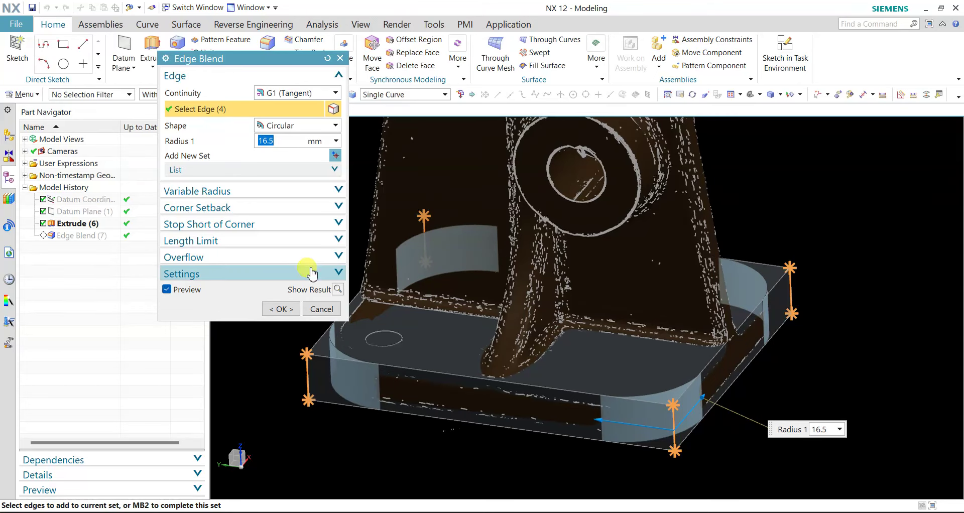
pyautogui.click(337, 290)
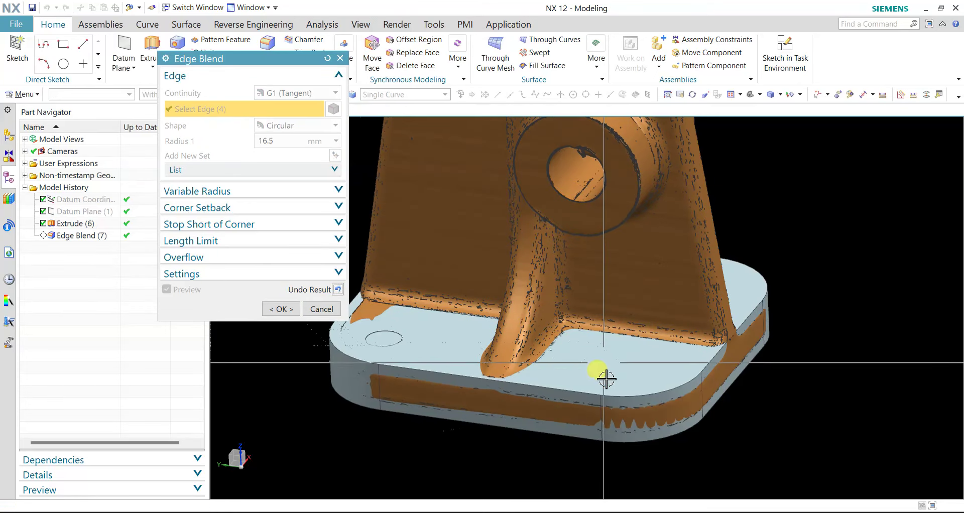
pyautogui.click(338, 290)
pyautogui.write('16')
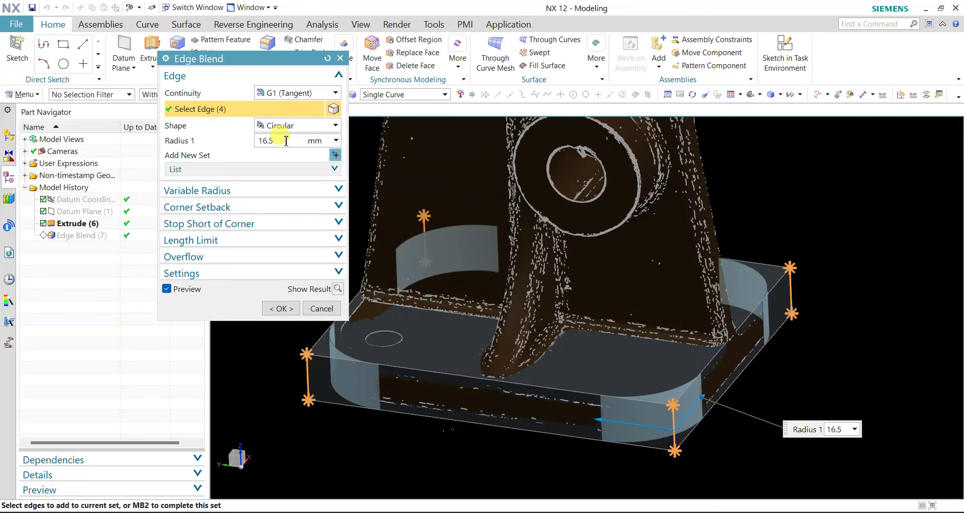
pyautogui.click(281, 310)
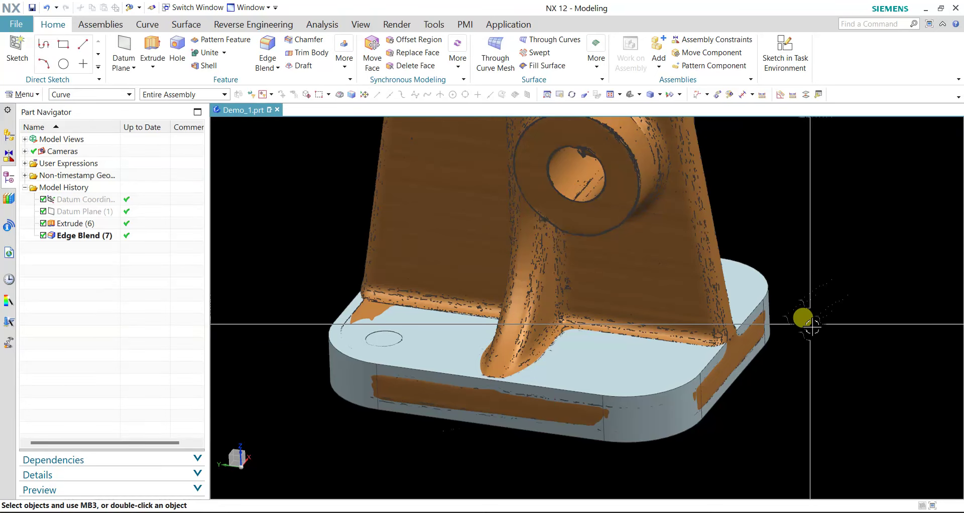
pyautogui.moveTo(811, 326); pyautogui.dragTo(842, 315, button='middle')
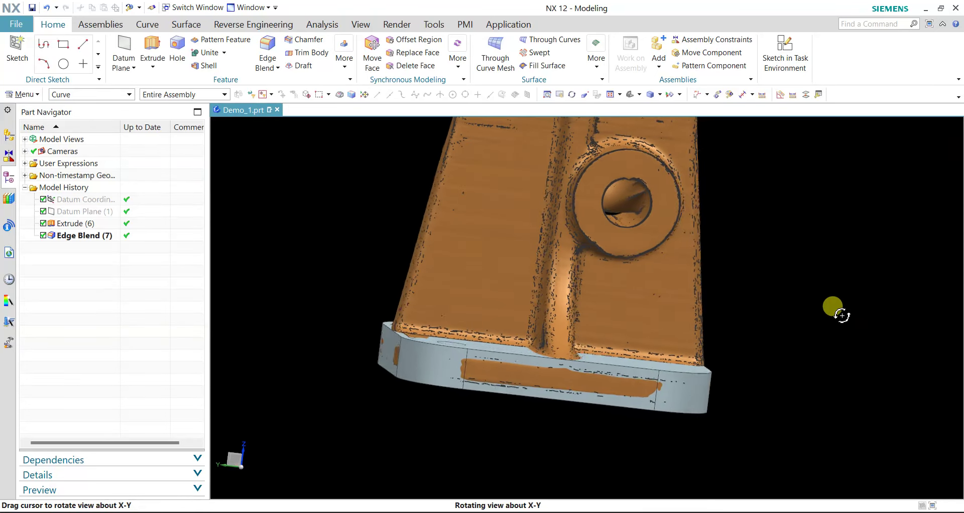
pyautogui.moveTo(842, 316); pyautogui.dragTo(829, 318, button='middle')
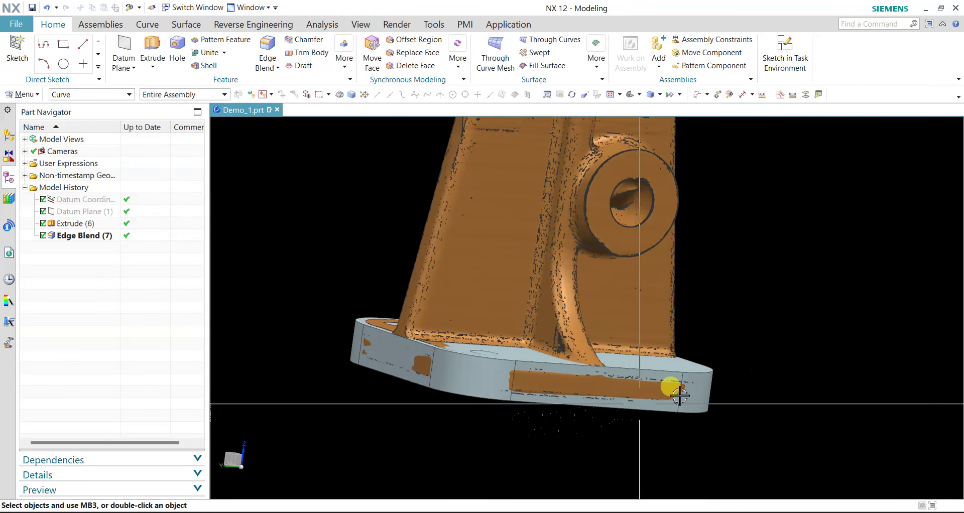
pyautogui.moveTo(679, 396)
pyautogui.mouseDown(button='middle')
pyautogui.moveTo(796, 392)
pyautogui.moveTo(747, 381)
pyautogui.moveTo(752, 400)
pyautogui.moveTo(643, 446)
pyautogui.mouseUp(button='middle')
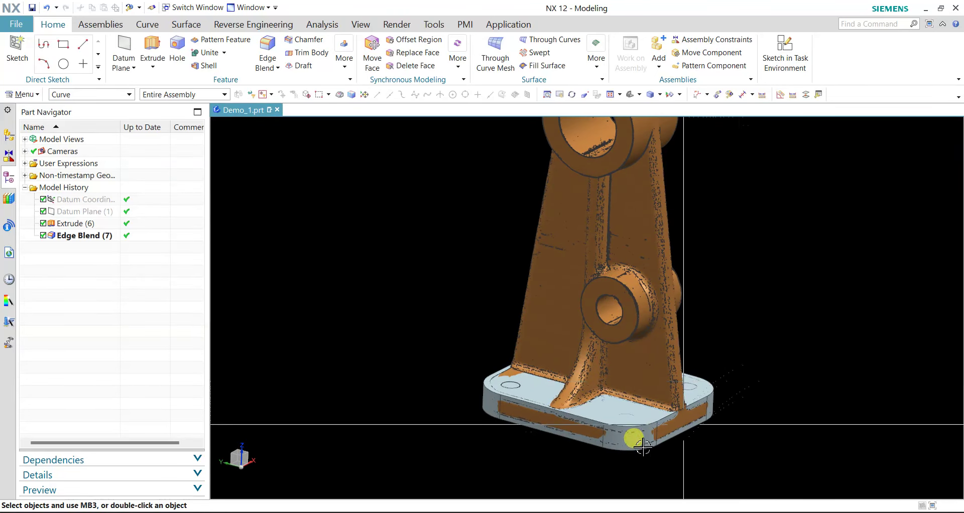
pyautogui.scroll(-2, 668, 441)
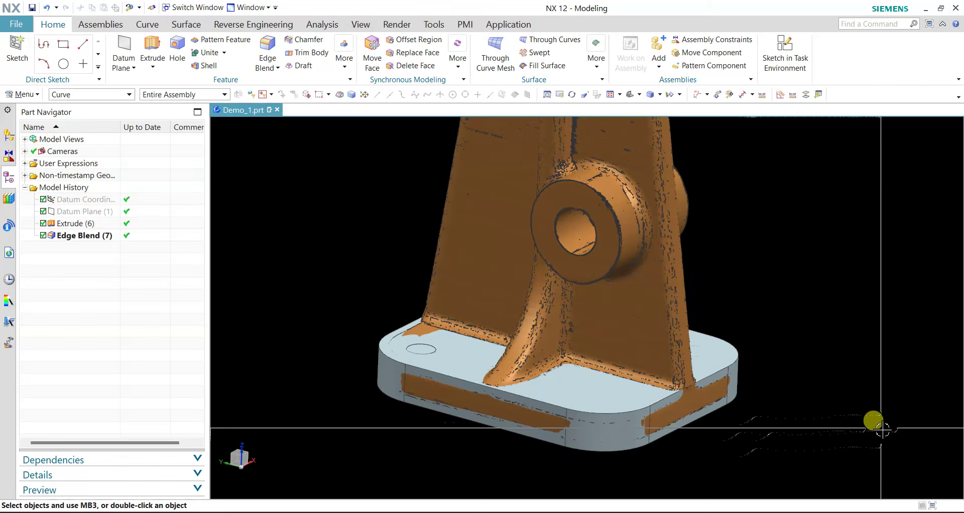
pyautogui.scroll(1, 761, 406)
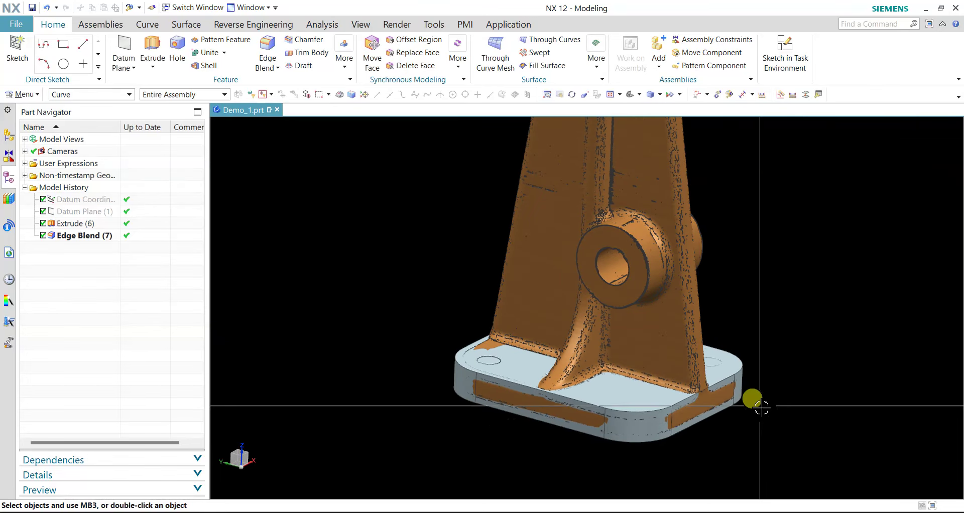
pyautogui.moveTo(762, 407)
pyautogui.mouseDown(button='middle')
pyautogui.moveTo(725, 330)
pyautogui.moveTo(749, 400)
pyautogui.moveTo(733, 417)
pyautogui.moveTo(714, 371)
pyautogui.moveTo(637, 383)
pyautogui.moveTo(640, 400)
pyautogui.mouseUp(button='middle')
pyautogui.scroll(-2, 779, 371)
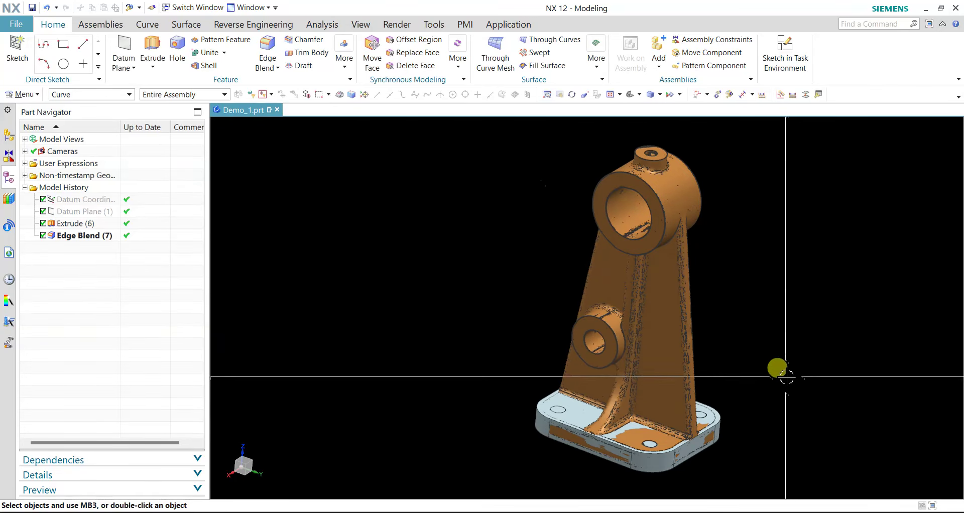
pyautogui.moveTo(778, 371); pyautogui.dragTo(732, 388, button='middle')
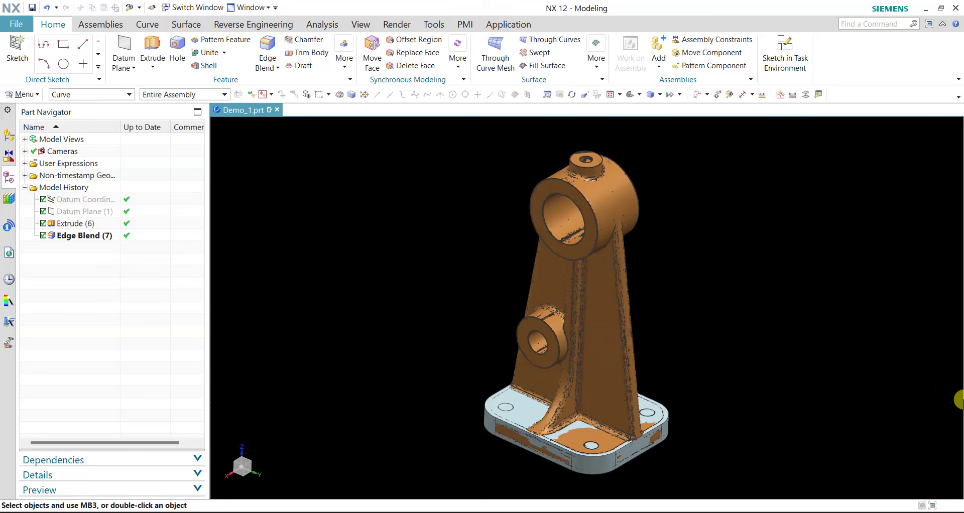